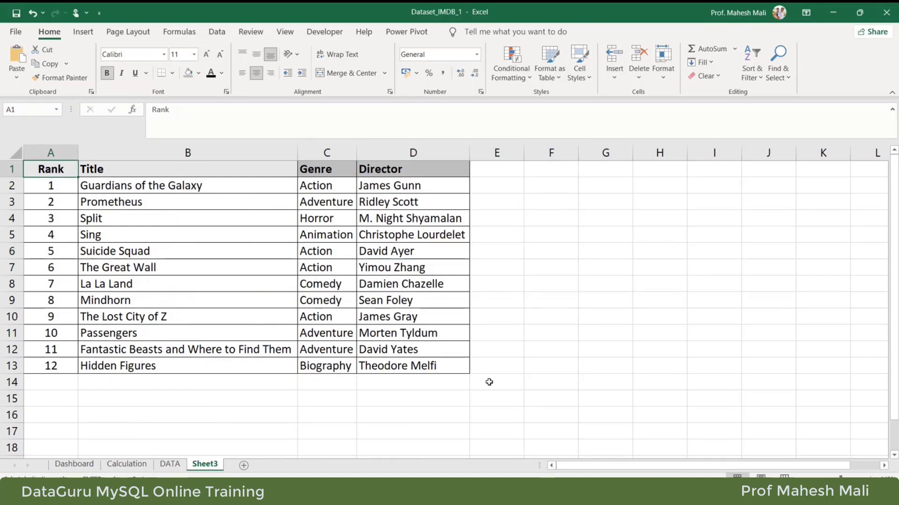
# Convert the movie data in A1:D13 into a table with headers
pyautogui.keyDown('shift'); pyautogui.click(431, 366); pyautogui.keyUp('shift')
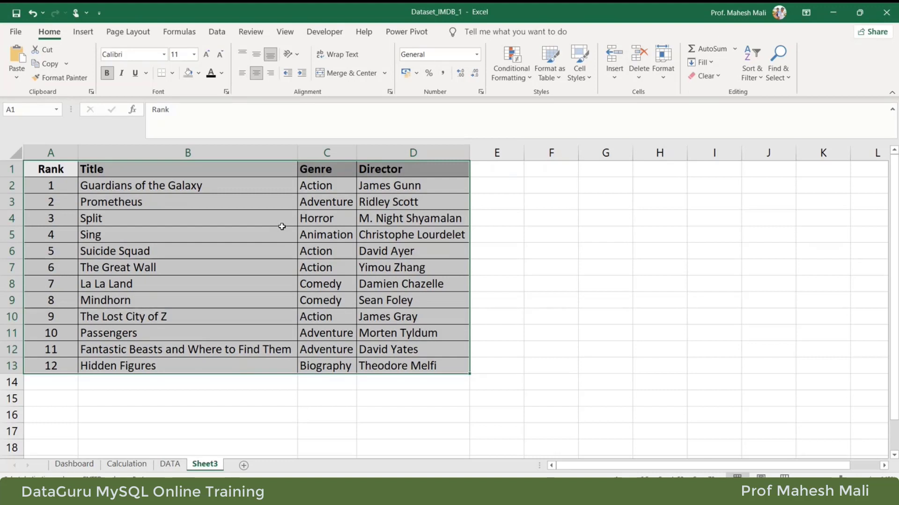
pyautogui.click(83, 32)
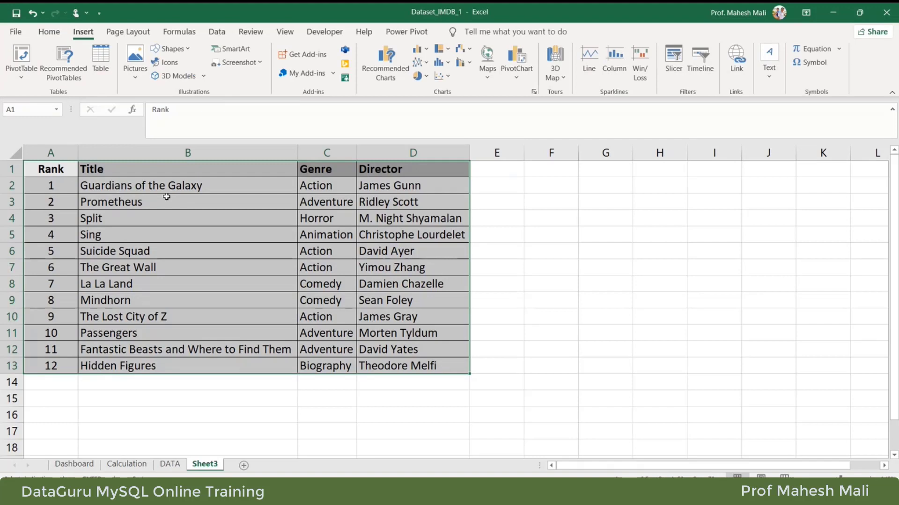
pyautogui.click(100, 63)
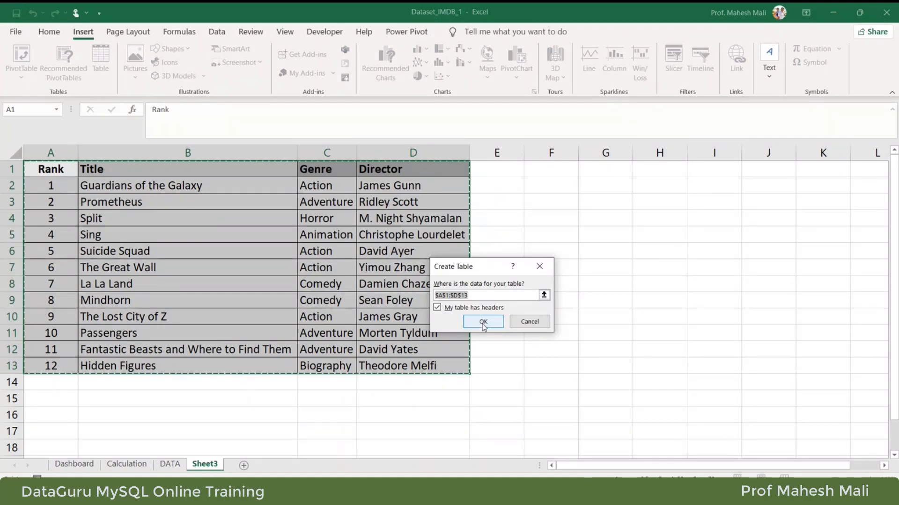
pyautogui.click(482, 322)
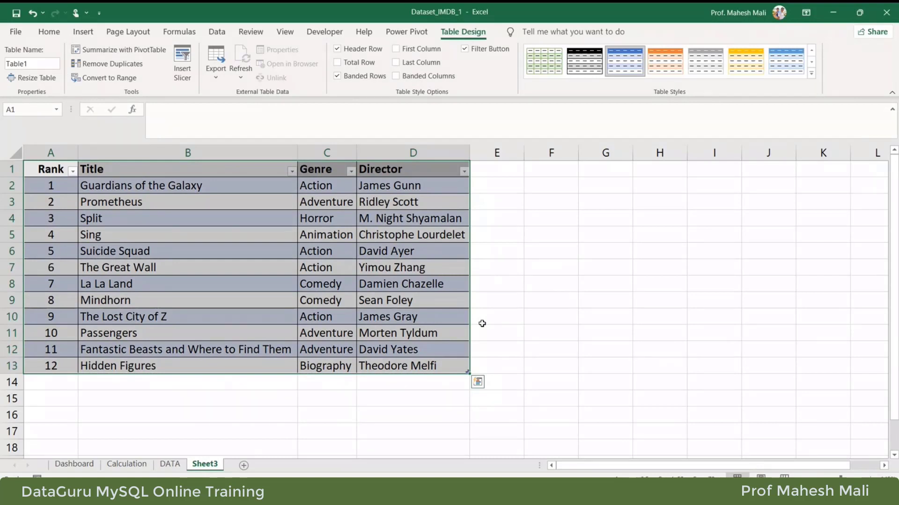
# Widen the Genre and Director columns slightly
pyautogui.click(538, 307)
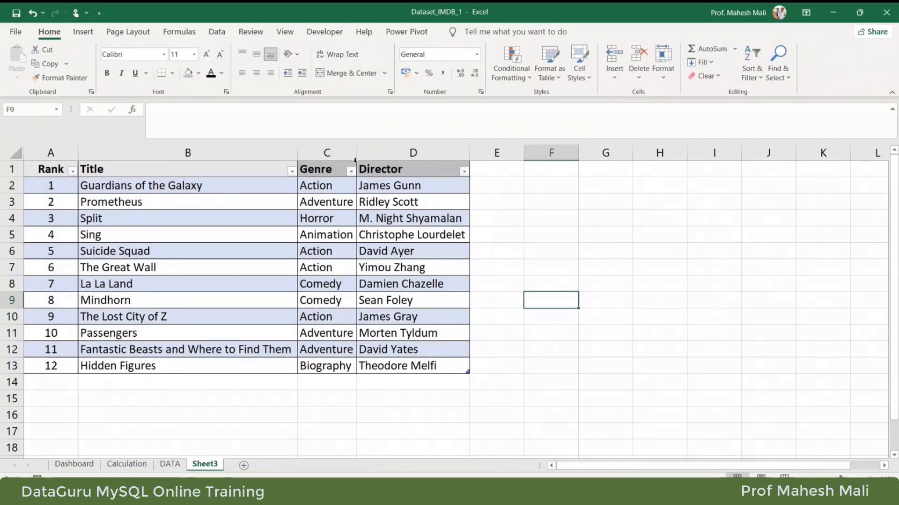
pyautogui.moveTo(356, 154); pyautogui.dragTo(372, 153)
pyautogui.moveTo(485, 153); pyautogui.dragTo(510, 153)
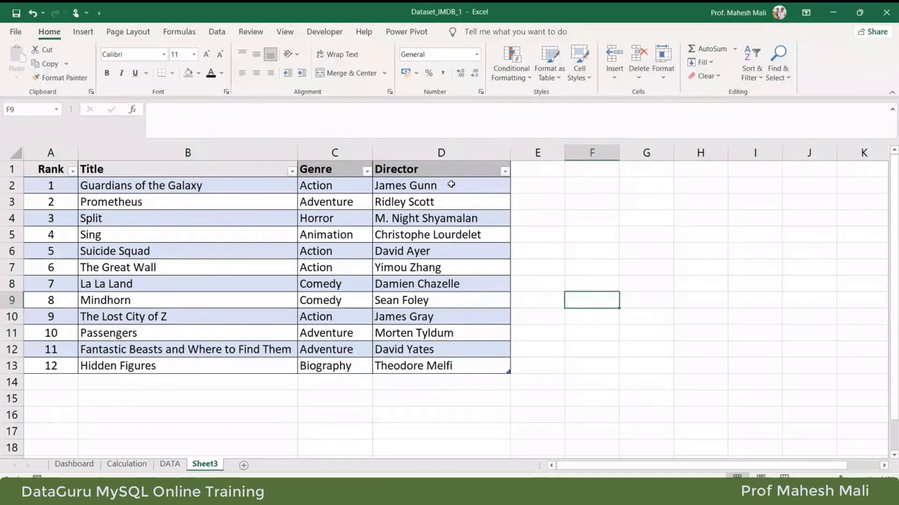
# Filter the table's Genre column to show only Action movies
pyautogui.click(367, 171)
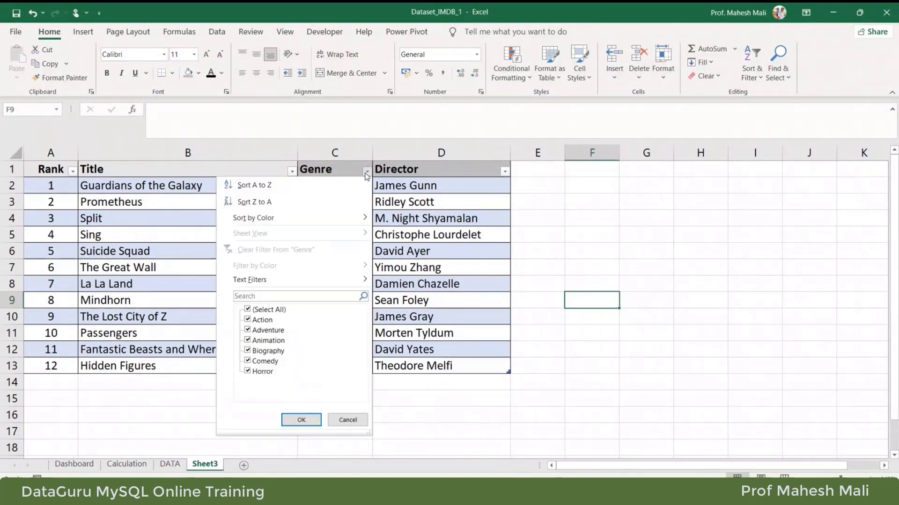
pyautogui.click(262, 309)
pyautogui.click(261, 319)
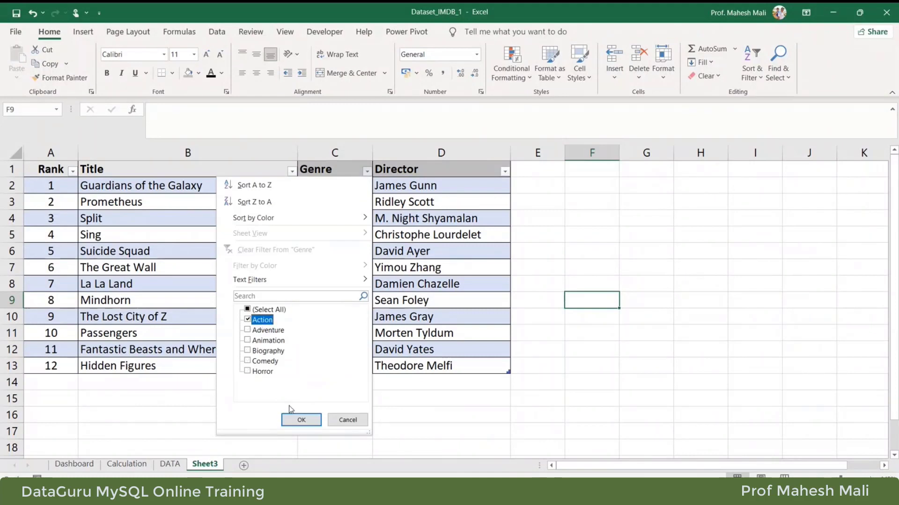
pyautogui.click(301, 420)
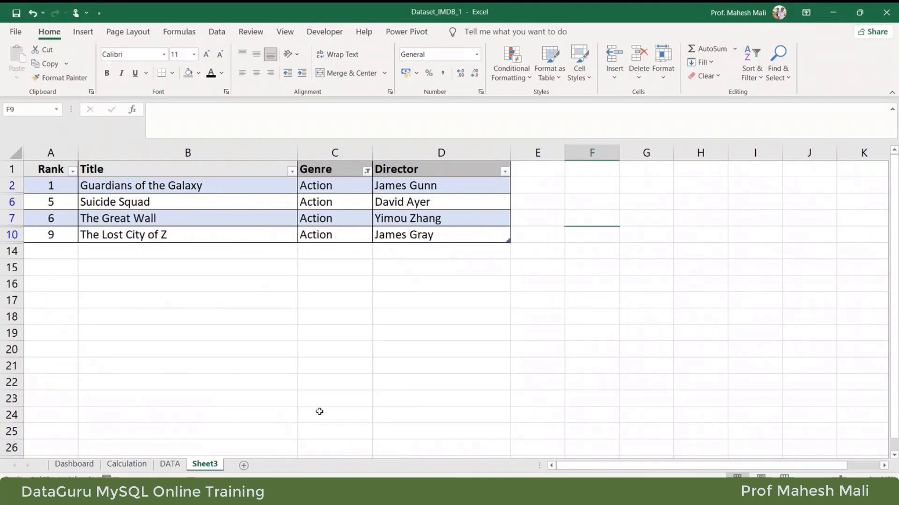
# Reset the Genre filter so that all genres are selected
pyautogui.click(367, 172)
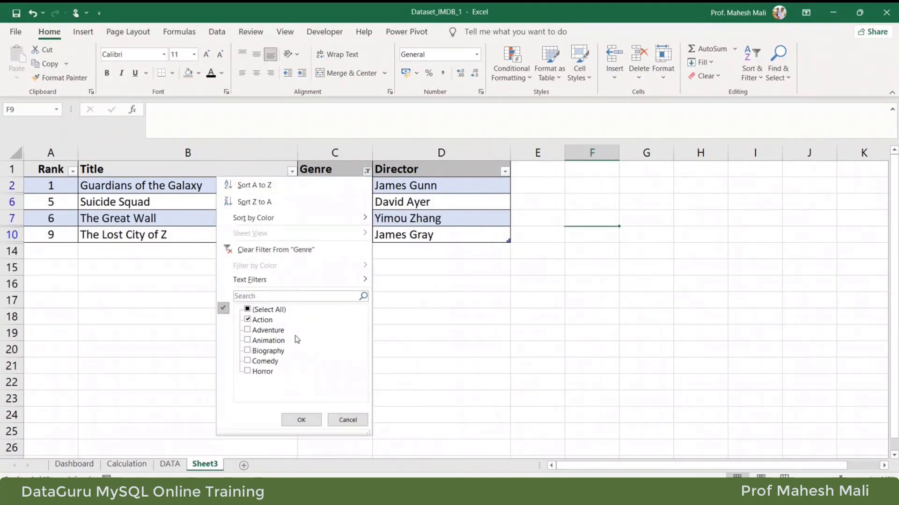
pyautogui.click(248, 310)
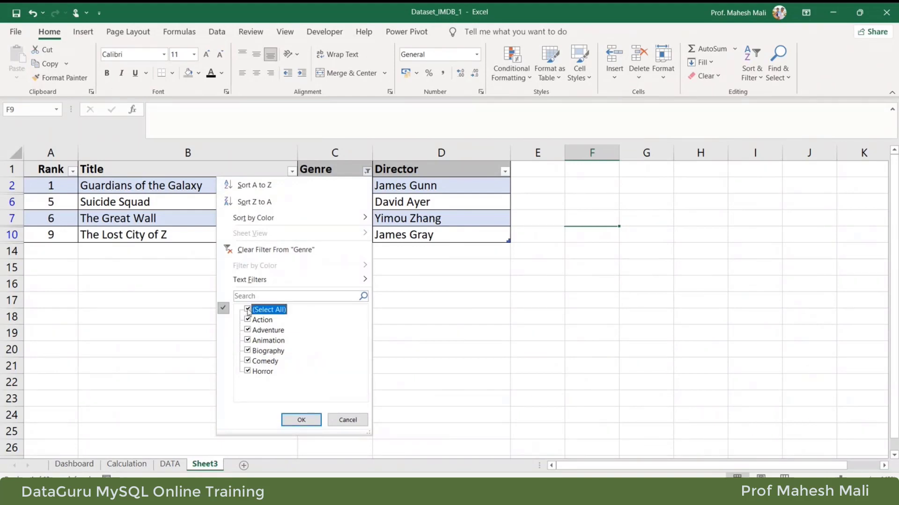
pyautogui.click(301, 420)
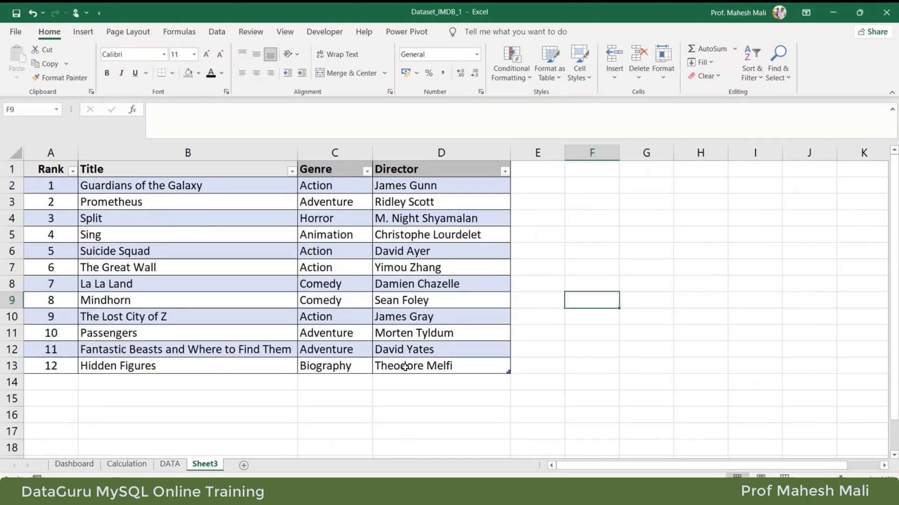
# Sort the movie table by Genre from A to Z
pyautogui.rightClick(425, 171)
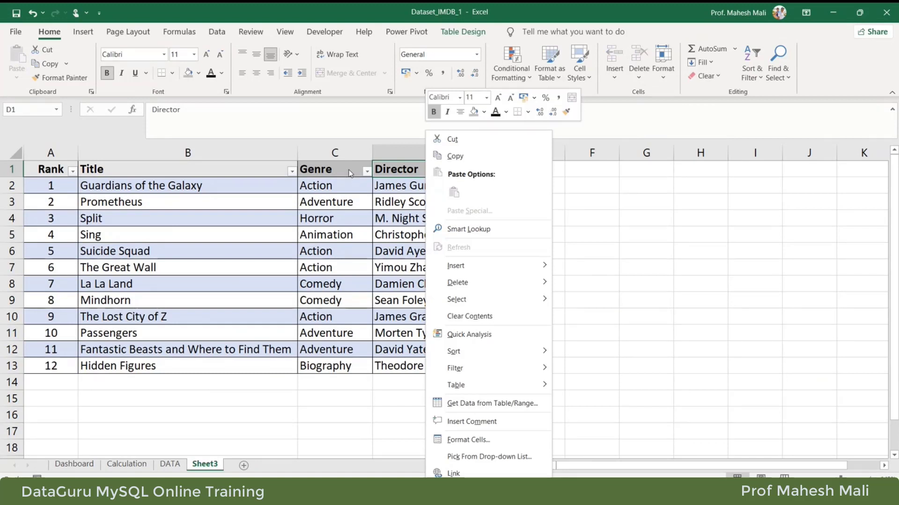
pyautogui.click(331, 170)
pyautogui.rightClick(331, 170)
pyautogui.moveTo(437, 350)
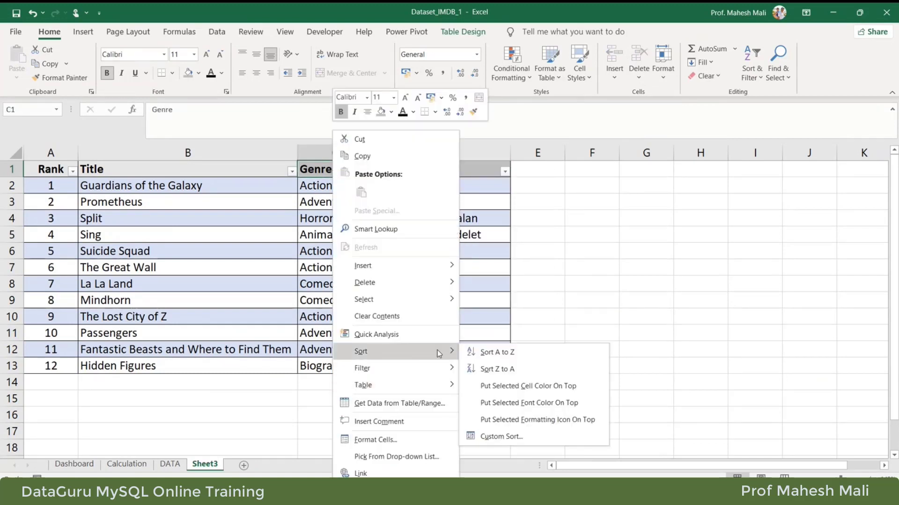
pyautogui.click(494, 351)
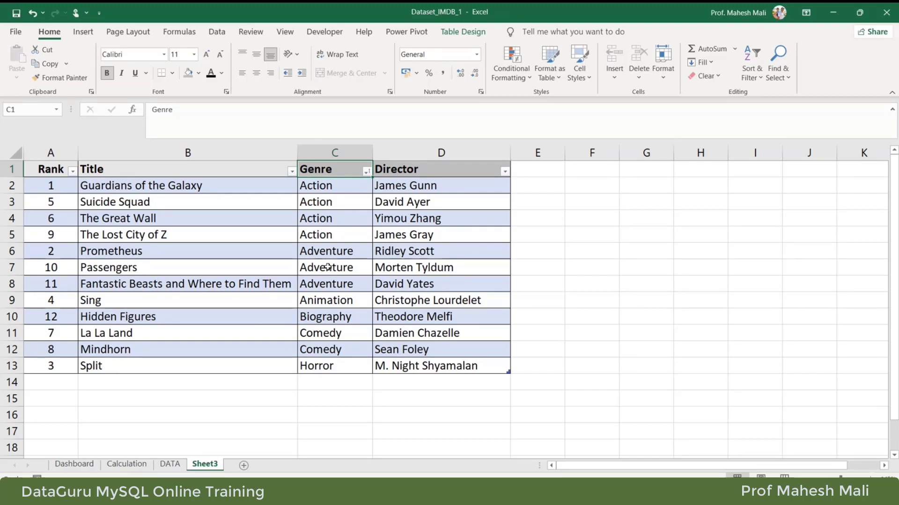
pyautogui.click(366, 172)
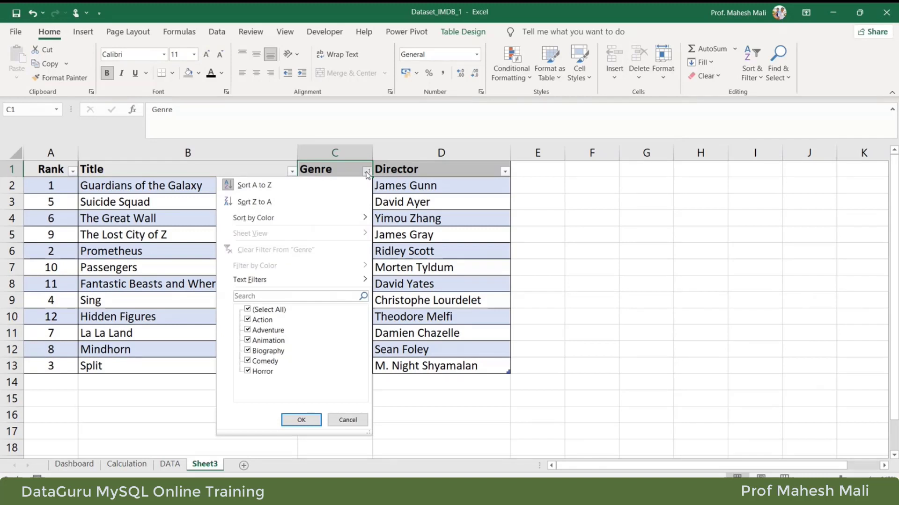
pyautogui.click(391, 164)
pyautogui.rightClick(429, 168)
pyautogui.rightClick(405, 167)
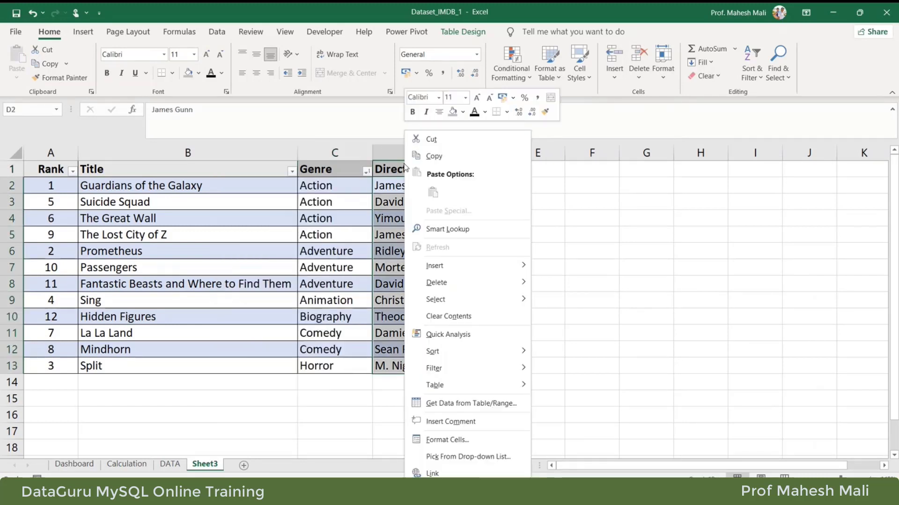
pyautogui.moveTo(480, 264)
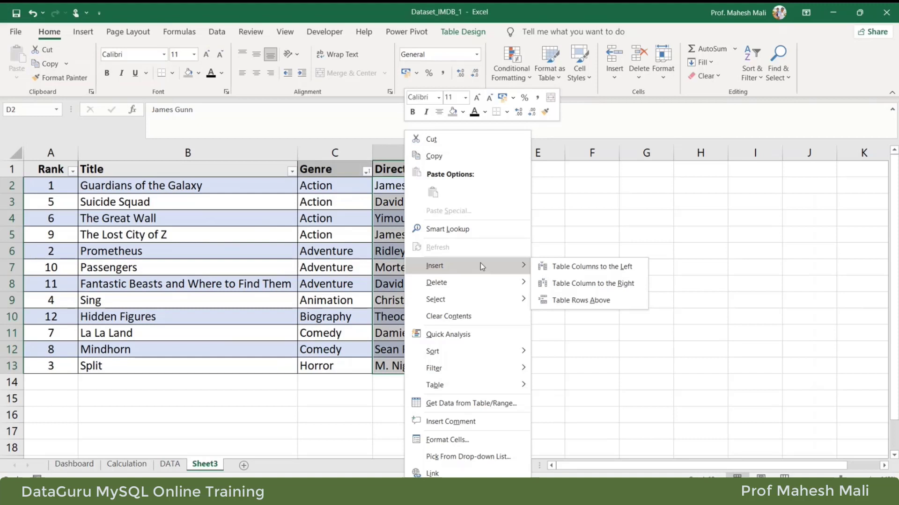
pyautogui.moveTo(490, 305)
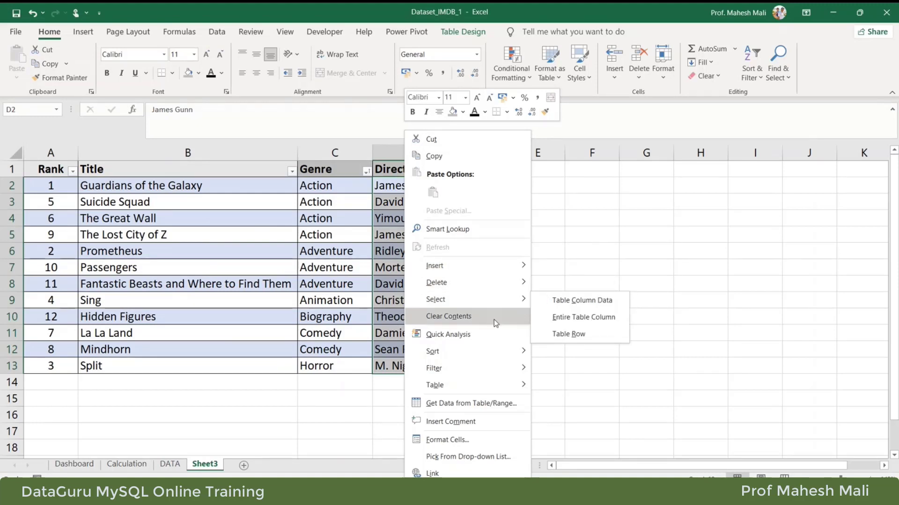
pyautogui.moveTo(502, 355)
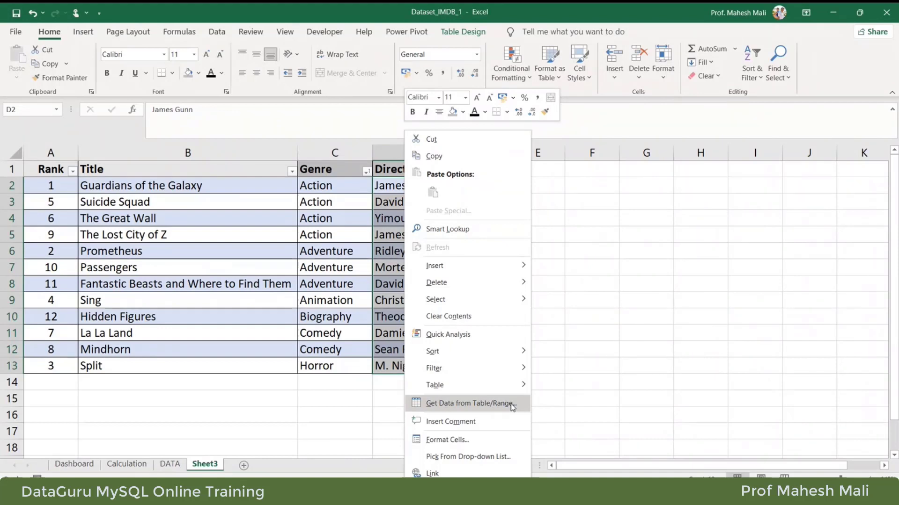
pyautogui.click(603, 253)
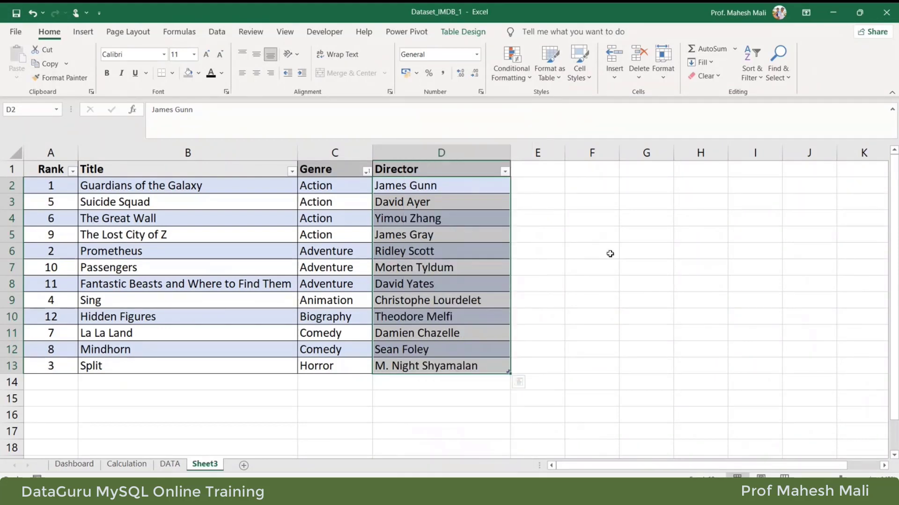
# Select all of the table's data and name the range IMDB
pyautogui.click(43, 166)
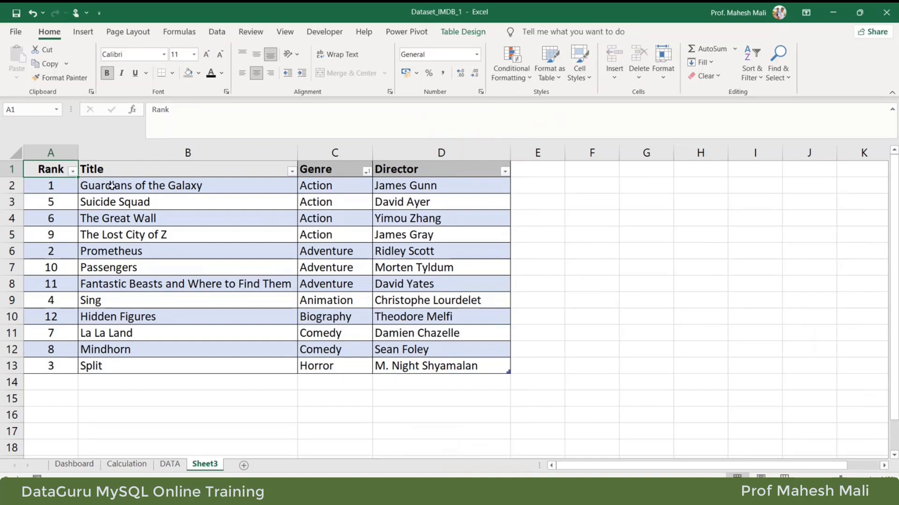
pyautogui.click(253, 299)
pyautogui.hotkey('ctrl', 'a')
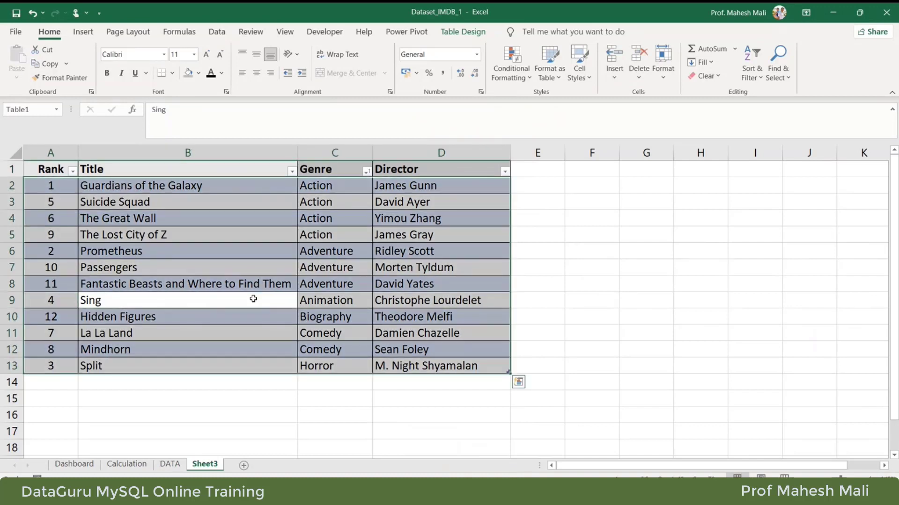
pyautogui.click(35, 111)
pyautogui.click(34, 109)
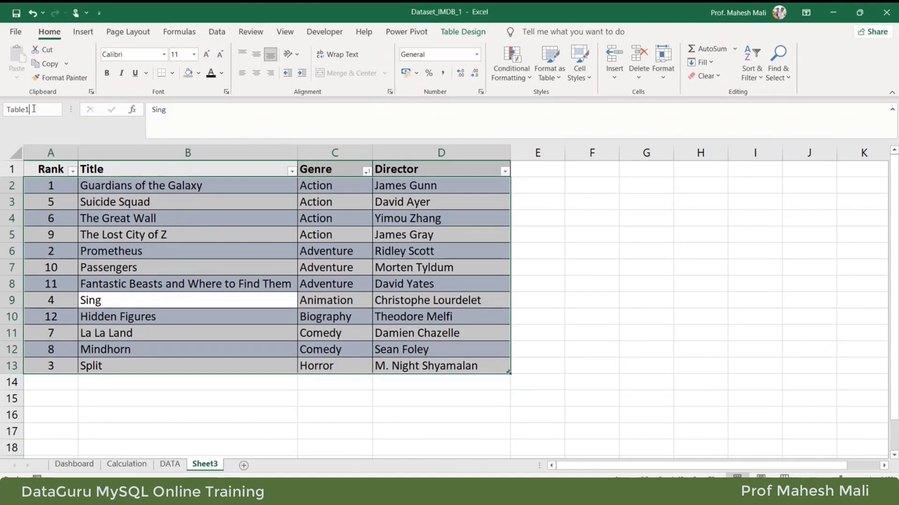
pyautogui.doubleClick(34, 109)
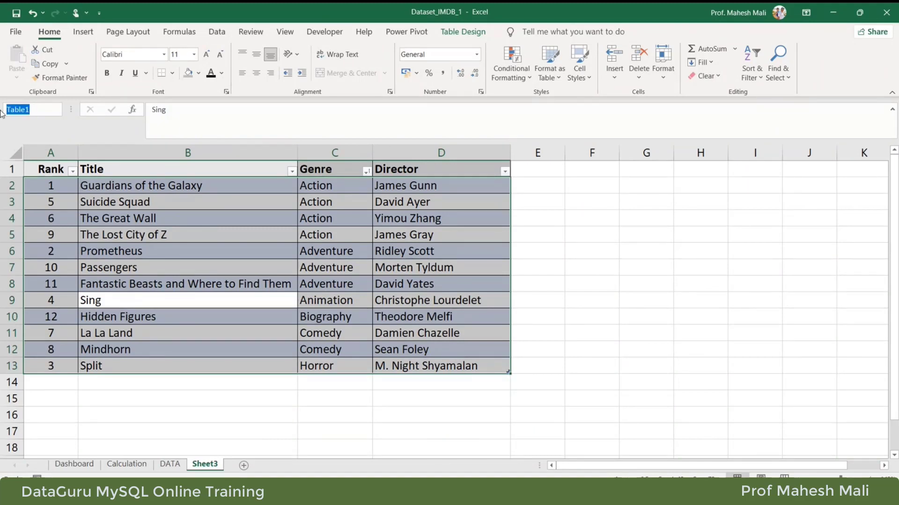
pyautogui.press('BackSpace')
pyautogui.write('IMD')
pyautogui.press('Escape')
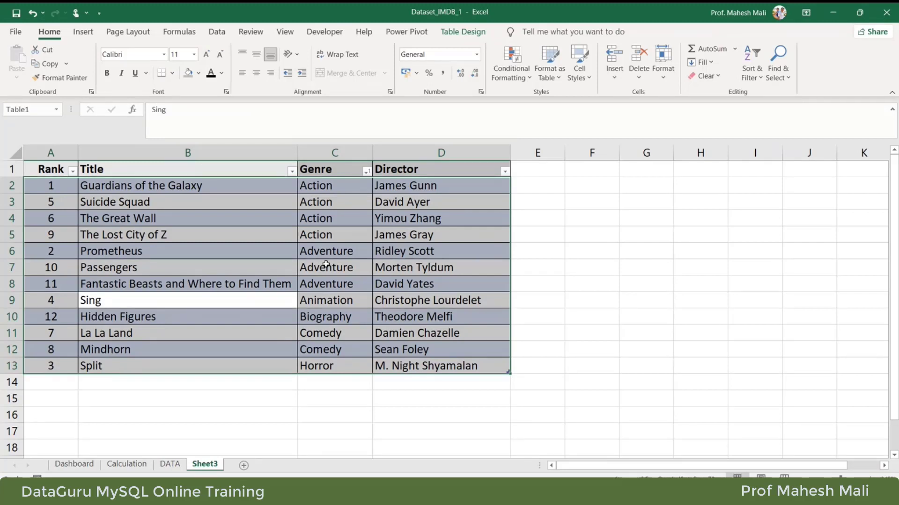
# Try to enter the formula =IMDB[Genre] in cell G1 to reference the table's Genre column
pyautogui.click(647, 238)
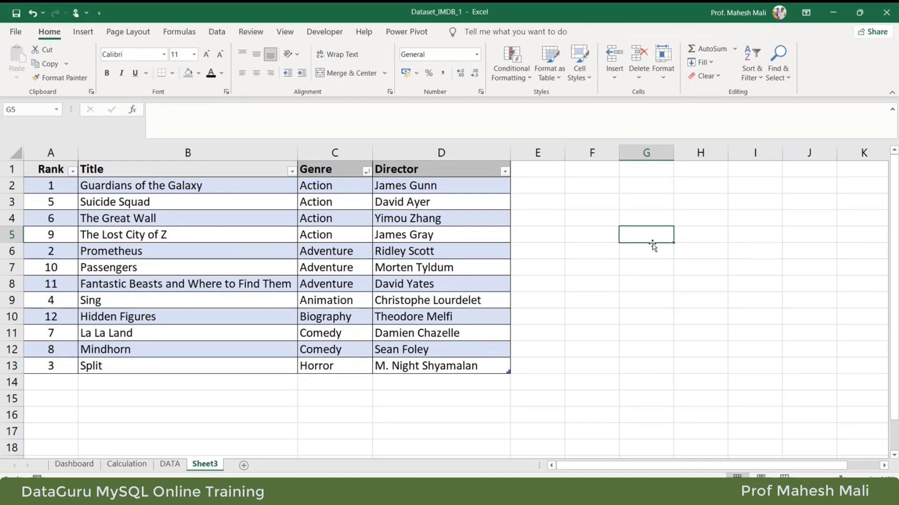
pyautogui.click(638, 167)
pyautogui.write('=')
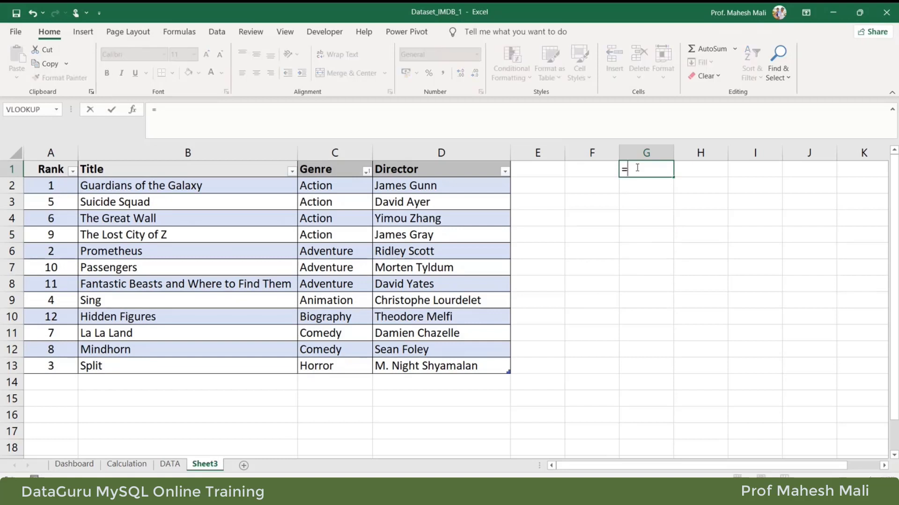
pyautogui.write('im')
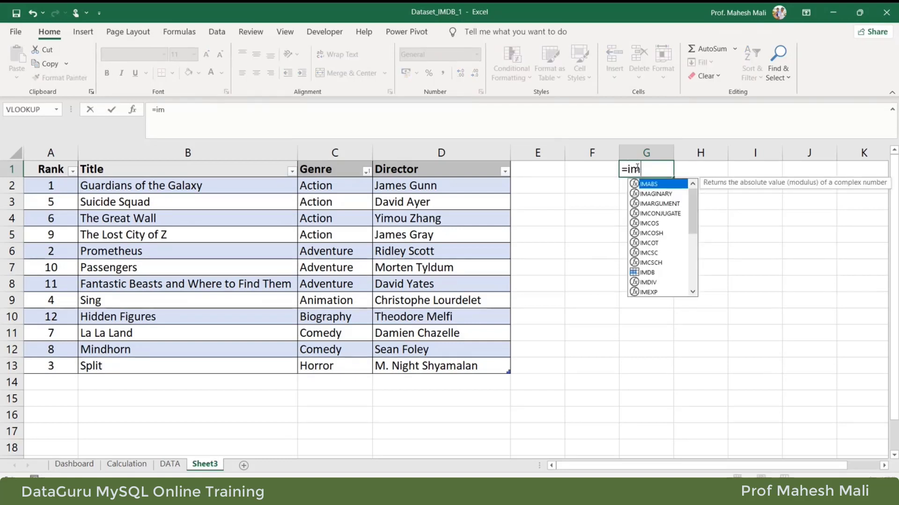
pyautogui.write('db')
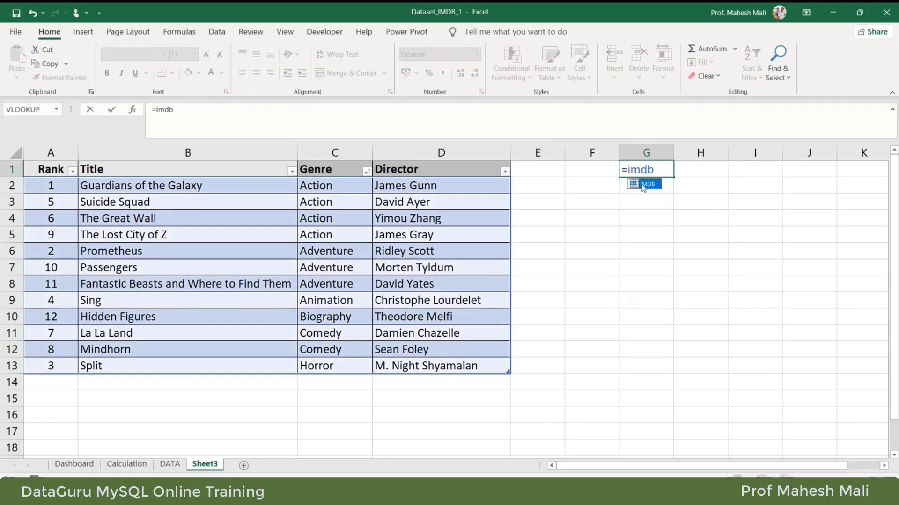
pyautogui.doubleClick(641, 184)
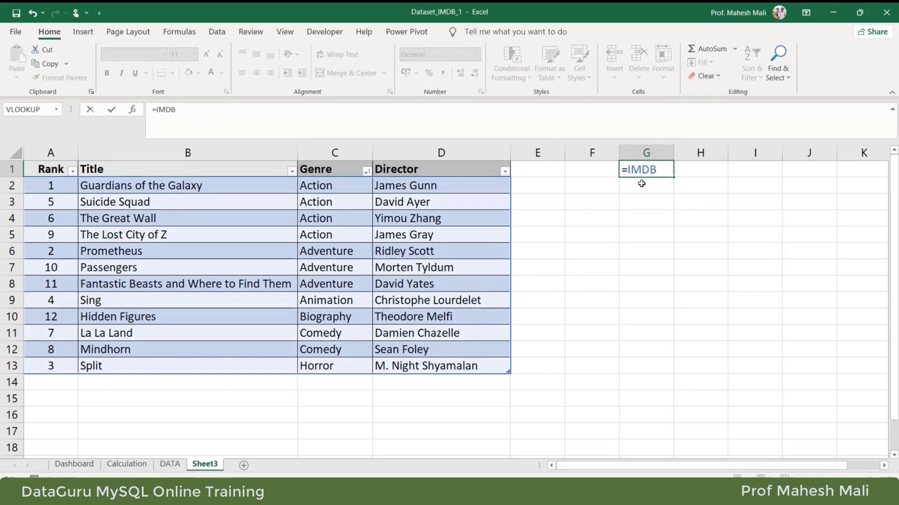
pyautogui.write('(')
pyautogui.press('BackSpace')
pyautogui.write('[')
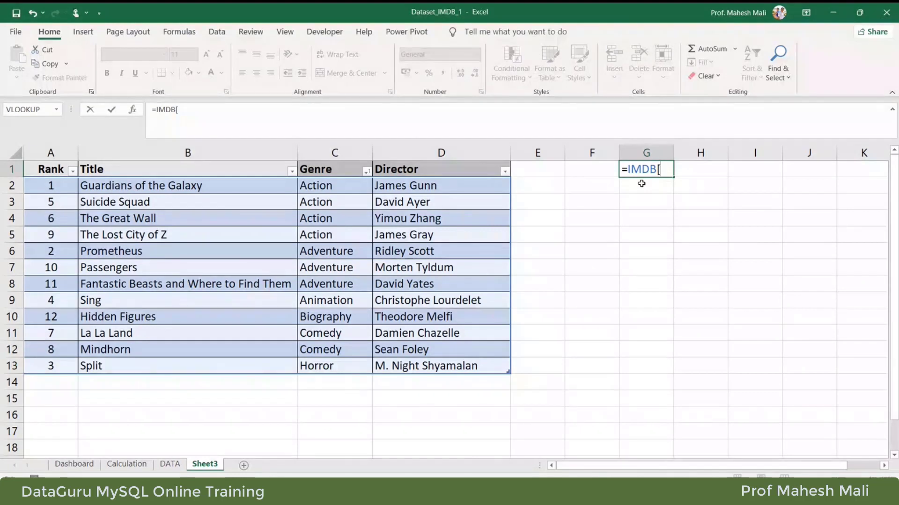
pyautogui.write('Genre')
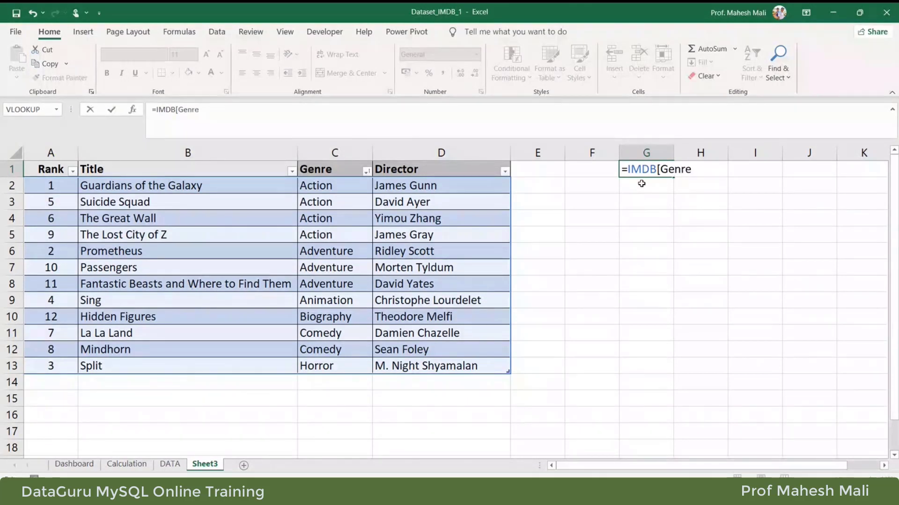
pyautogui.write(']')
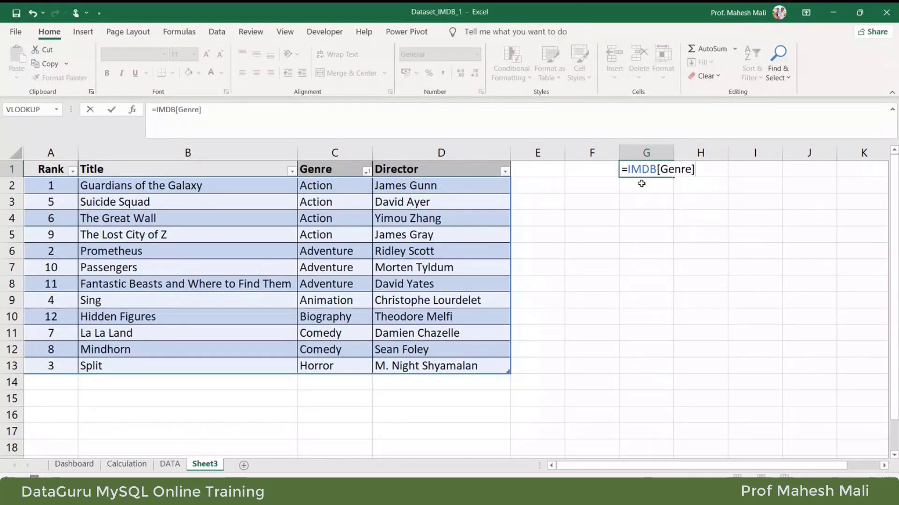
pyautogui.press('Return')
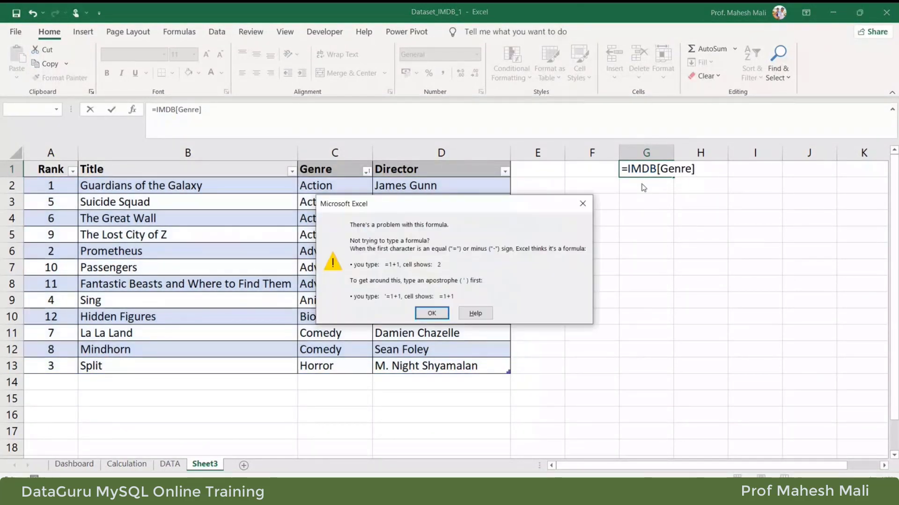
pyautogui.click(428, 313)
# Retry committing the =IMDB[Genre] formula in cell G1, then discard the entry
pyautogui.click(644, 169)
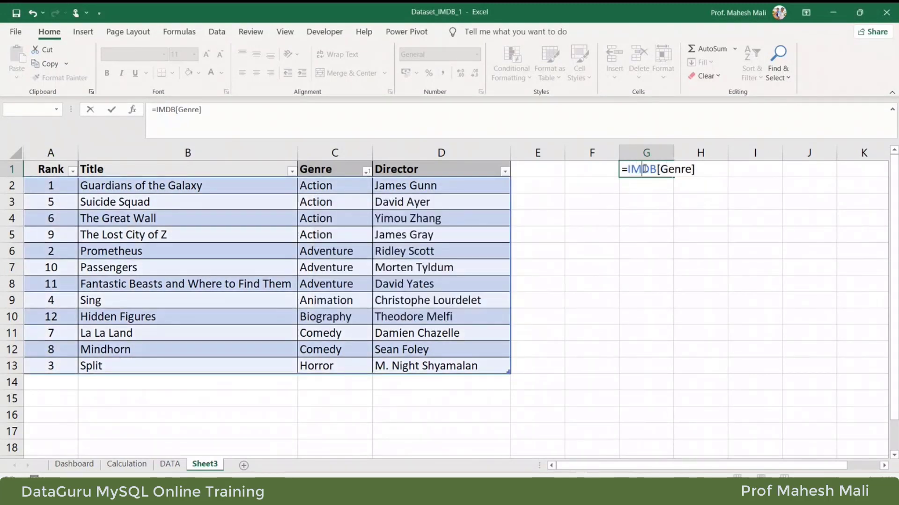
pyautogui.click(697, 169)
pyautogui.write('.')
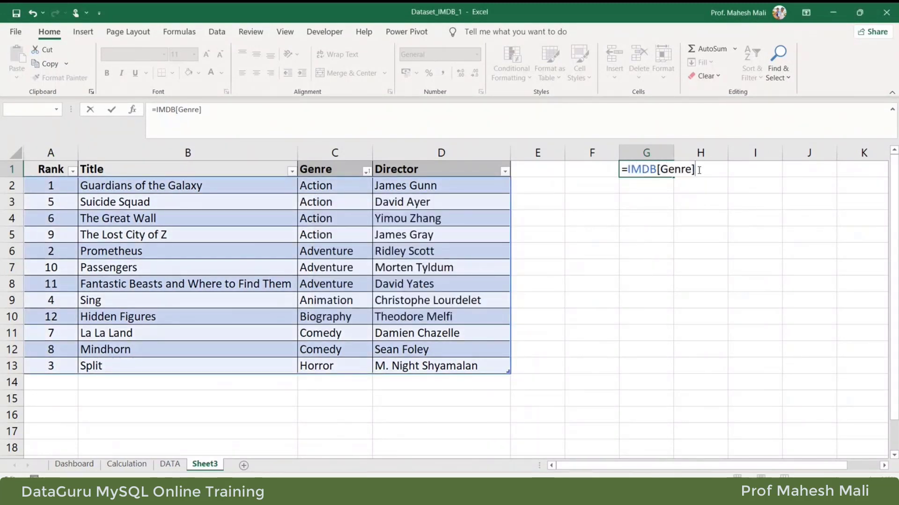
pyautogui.press('BackSpace')
pyautogui.press('Return')
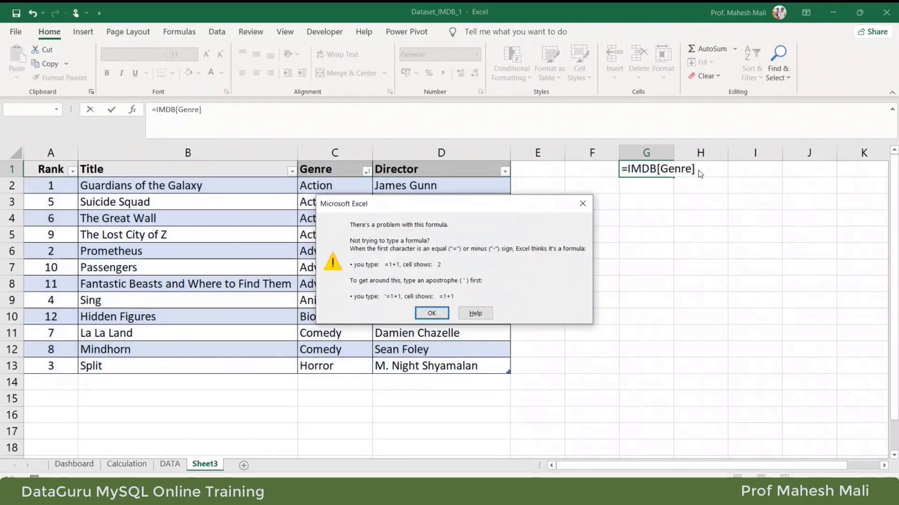
pyautogui.click(432, 314)
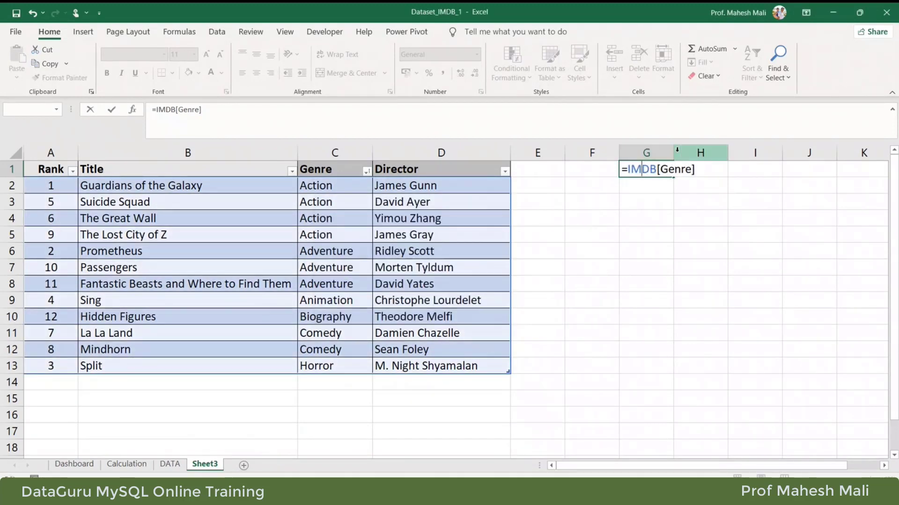
pyautogui.press('Return')
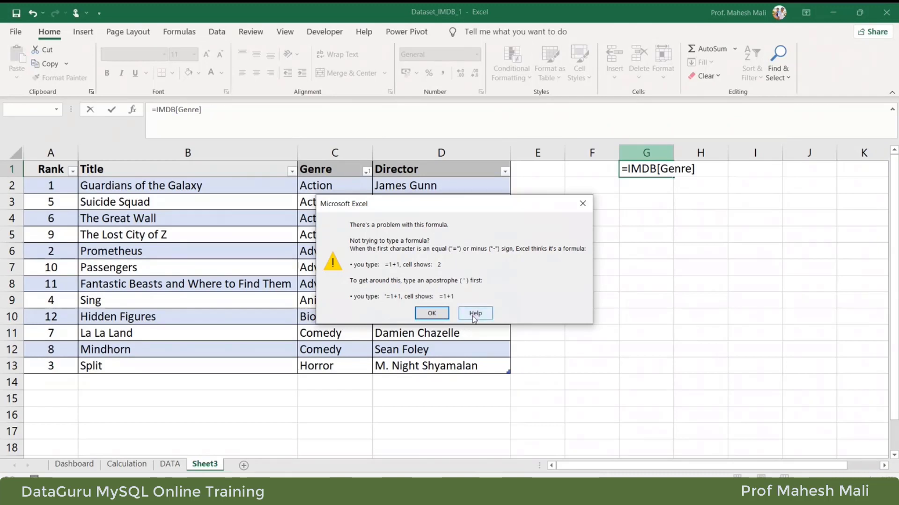
pyautogui.press('Return')
pyautogui.click(749, 233)
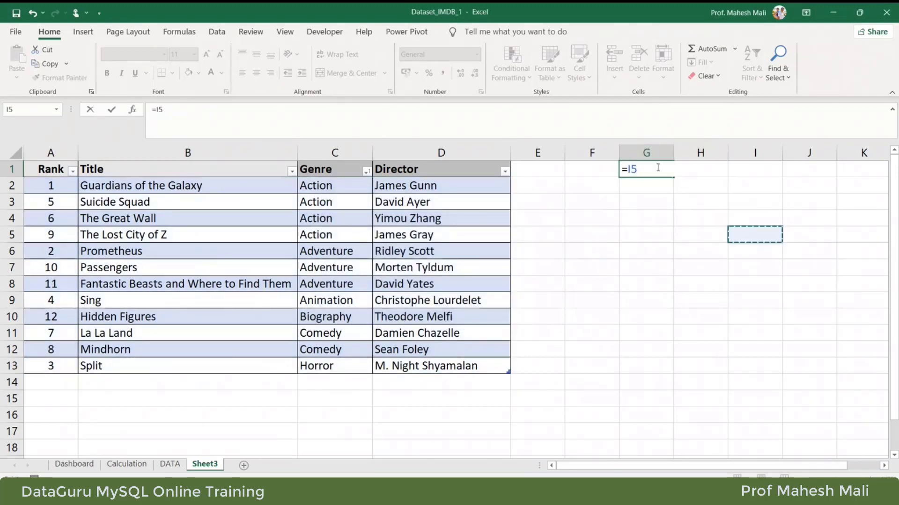
pyautogui.press('Escape')
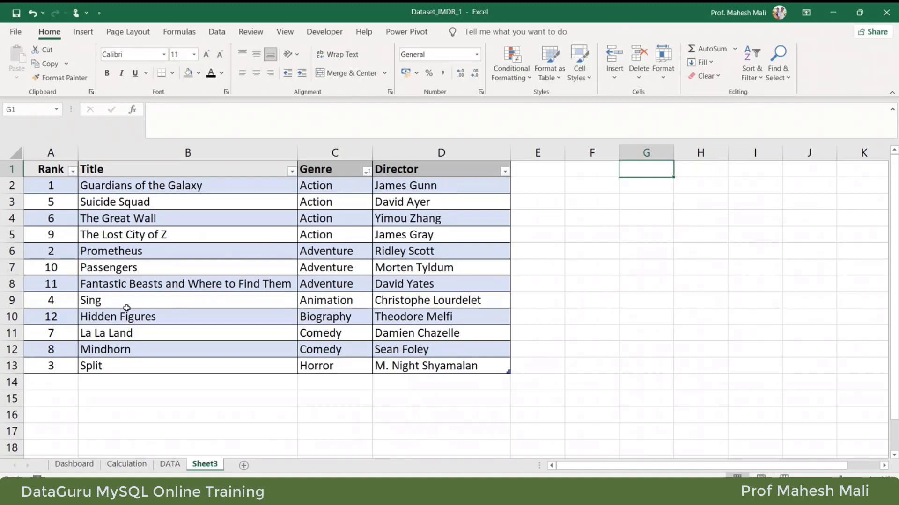
# Apply the Dark-group table style with a green header and light blue bands to the movie table
pyautogui.click(188, 284)
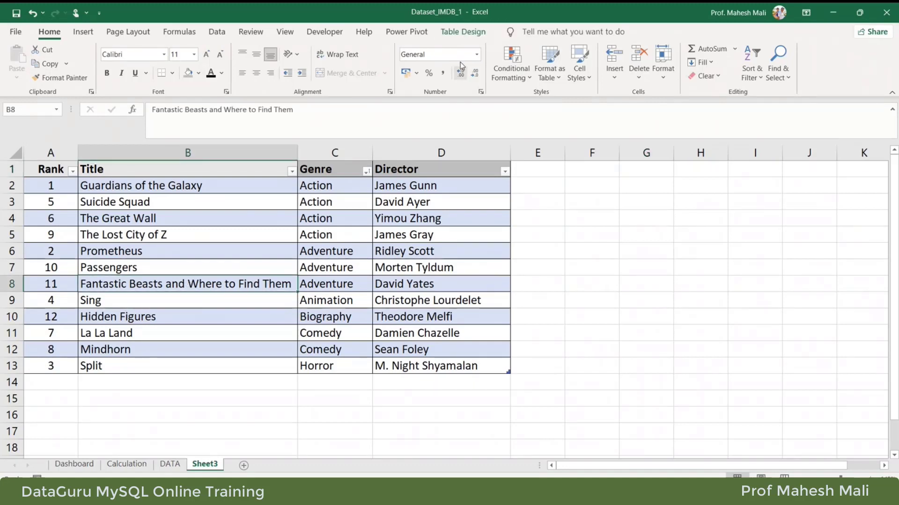
pyautogui.click(457, 33)
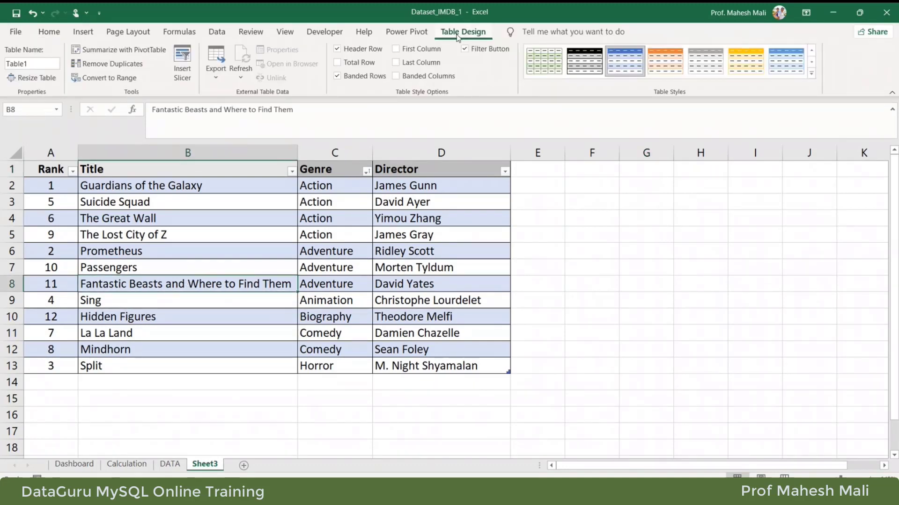
pyautogui.click(154, 201)
pyautogui.hotkey('ctrl', 'a')
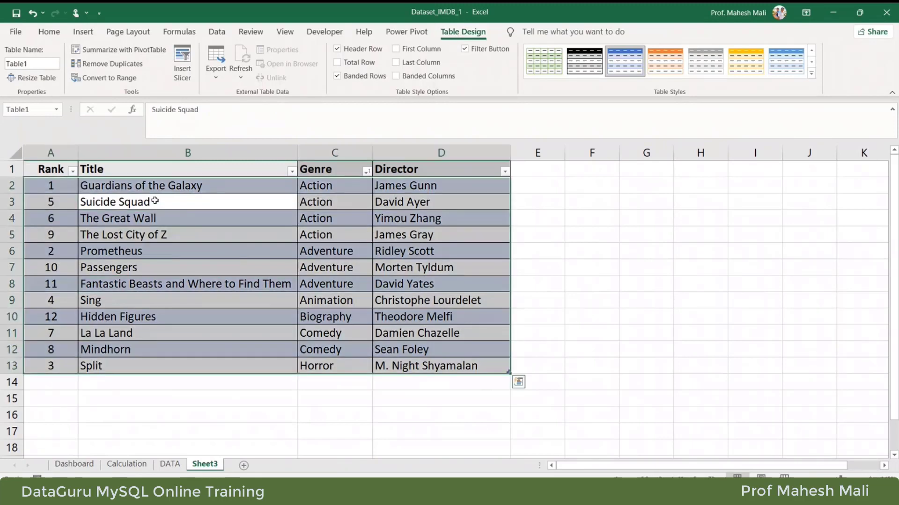
pyautogui.click(811, 74)
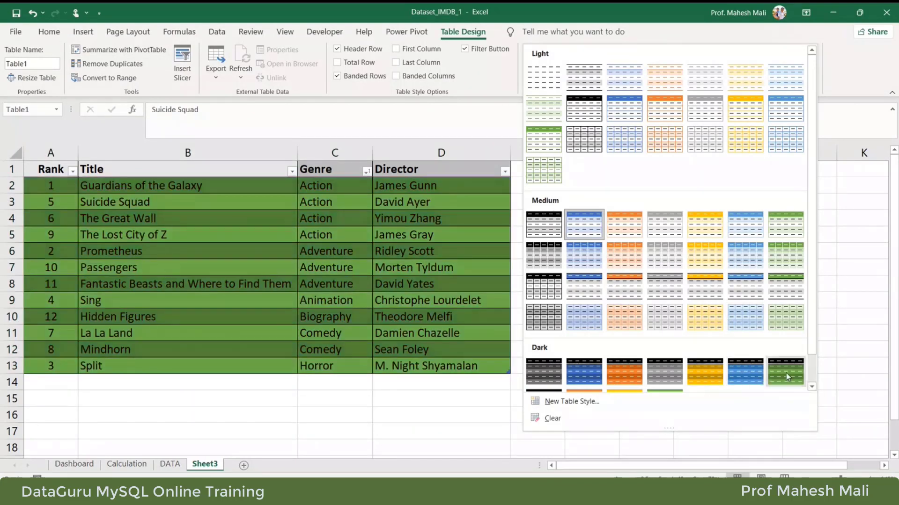
pyautogui.scroll(-1, 812, 340)
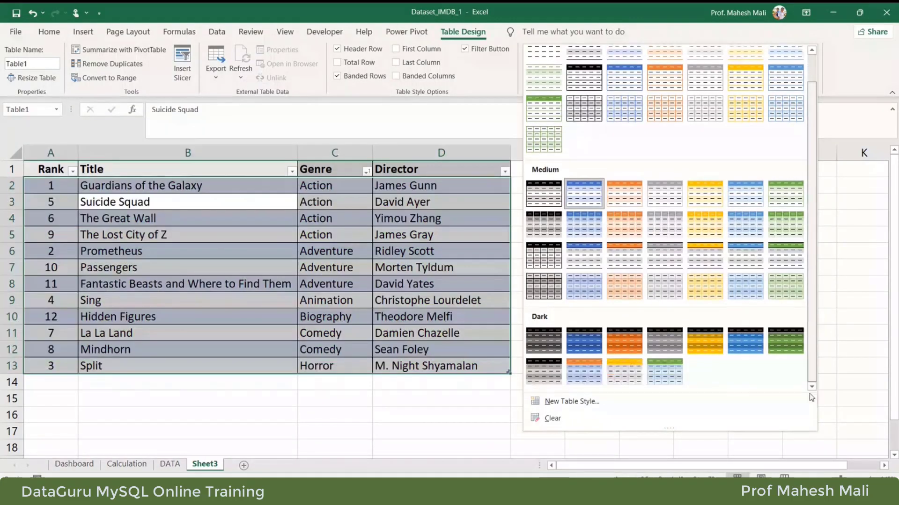
pyautogui.click(667, 370)
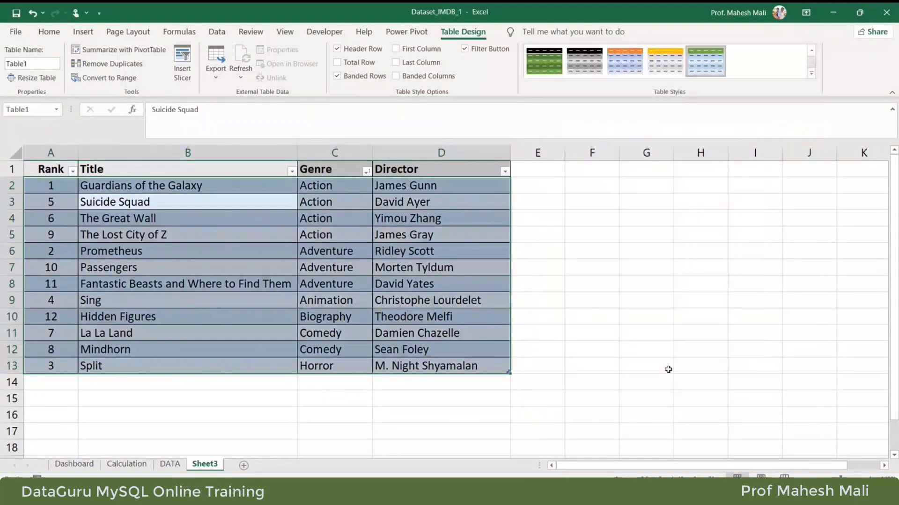
pyautogui.click(440, 268)
pyautogui.click(661, 273)
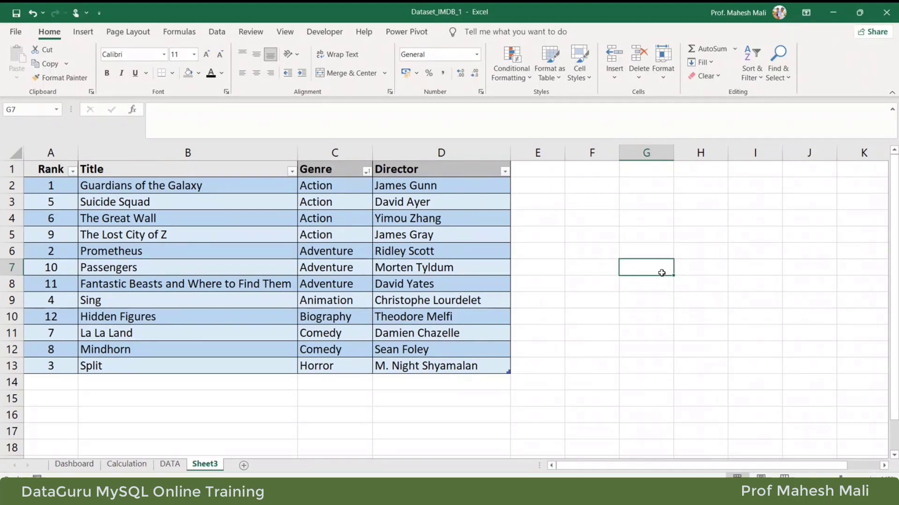
# Reselect all of the movie table's data and enter imdb again as the range name
pyautogui.moveTo(44, 168); pyautogui.dragTo(445, 366)
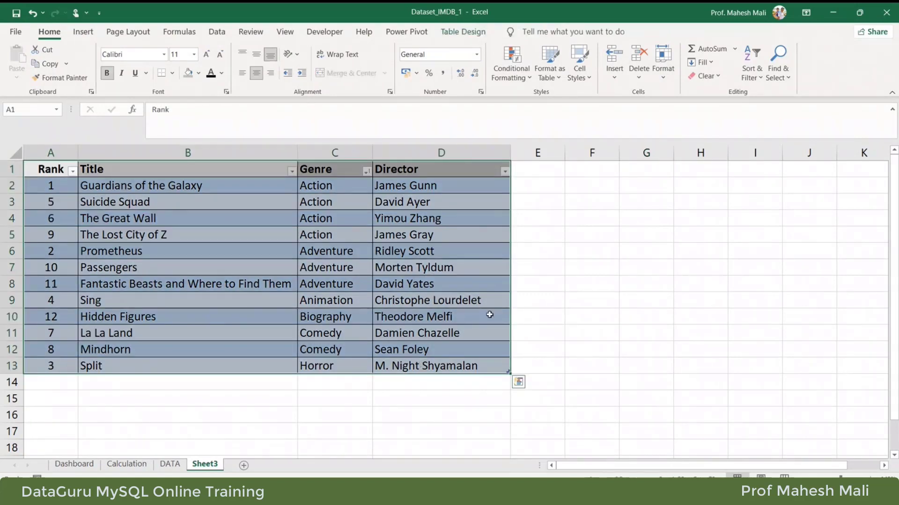
pyautogui.click(477, 281)
pyautogui.hotkey('ctrl', 'a')
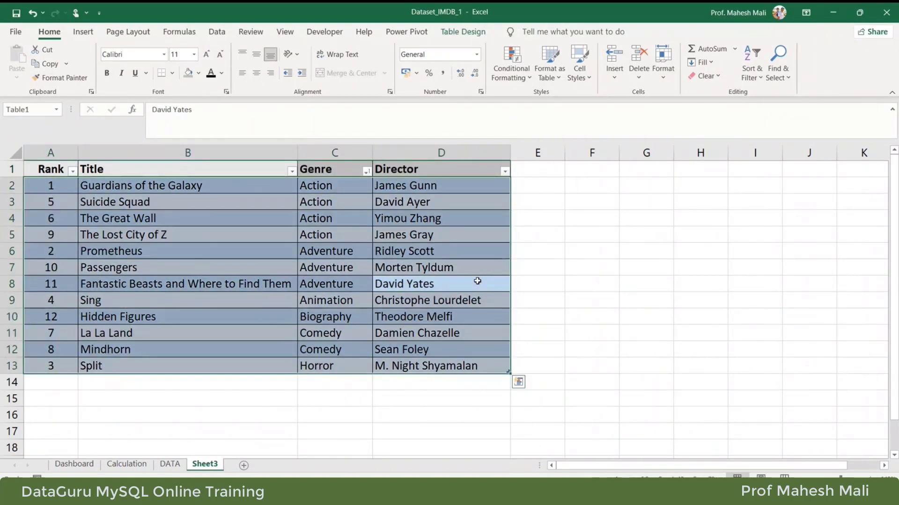
pyautogui.click(208, 236)
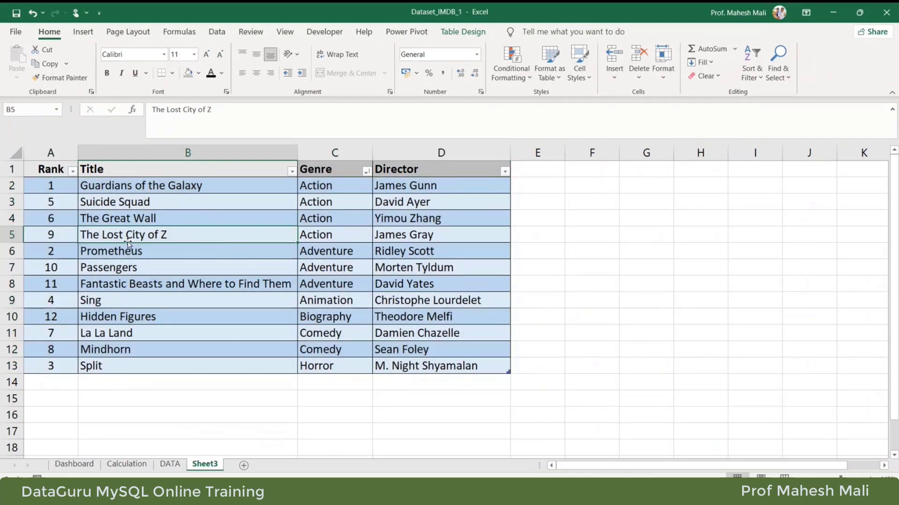
pyautogui.hotkey('ctrl', 'a')
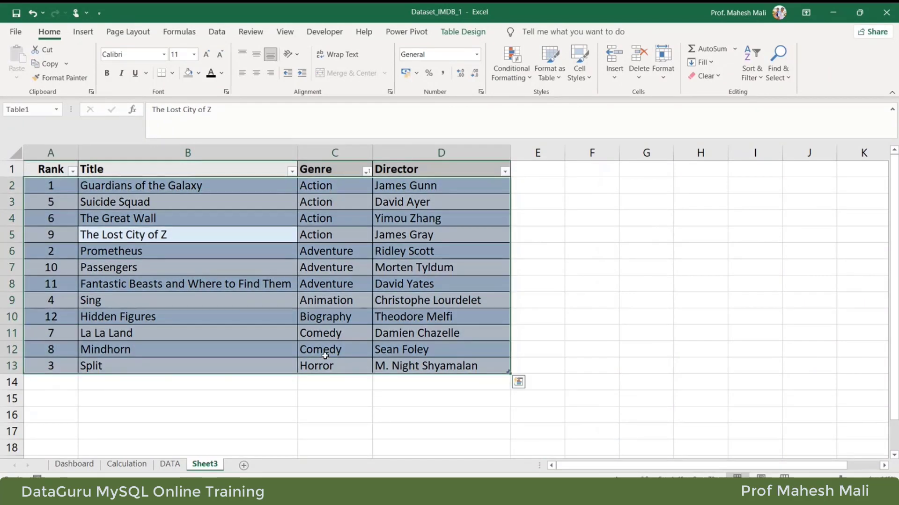
pyautogui.click(35, 112)
pyautogui.write('imdb')
pyautogui.press('Return')
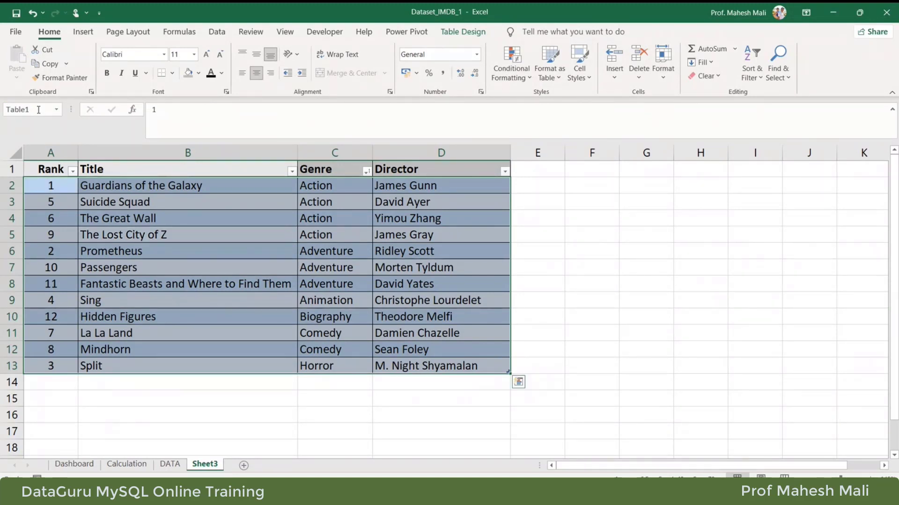
pyautogui.click(614, 239)
pyautogui.click(126, 202)
pyautogui.hotkey('ctrl', 'a')
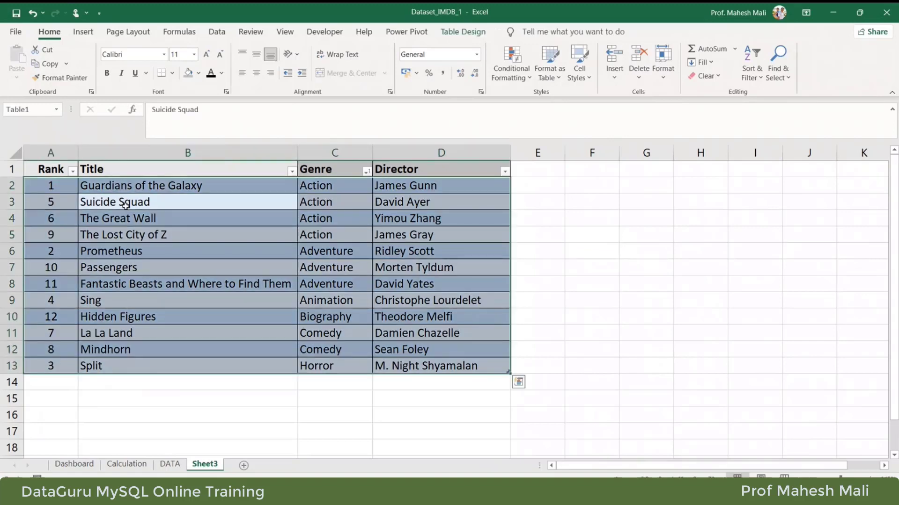
# Enter the formula =IMDB in cell F3 and fill it across to H3
pyautogui.click(593, 204)
pyautogui.write('=')
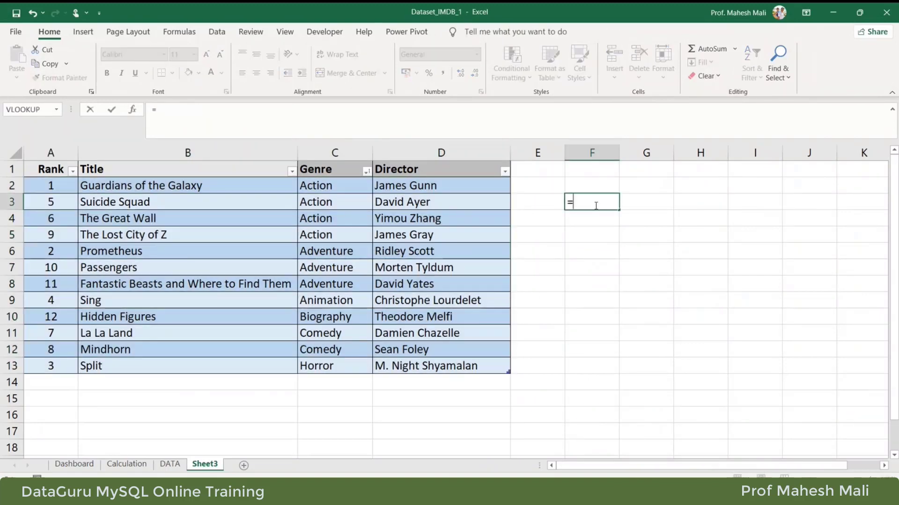
pyautogui.write('imd')
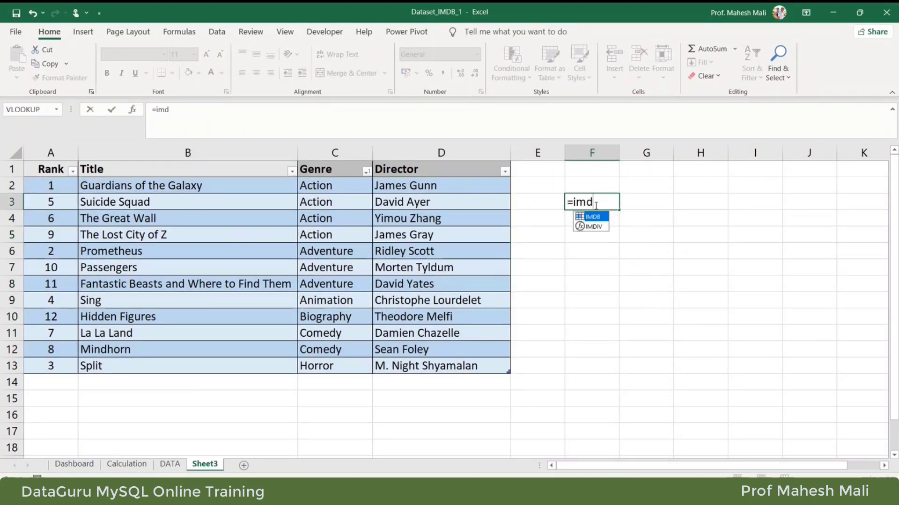
pyautogui.doubleClick(595, 226)
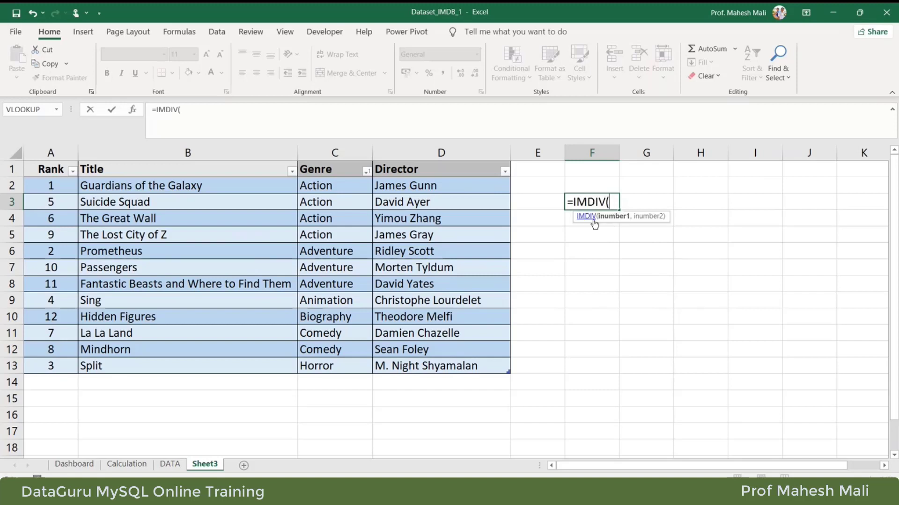
pyautogui.moveTo(611, 202); pyautogui.dragTo(587, 202)
pyautogui.write('db')
pyautogui.press('Return')
pyautogui.click(585, 203)
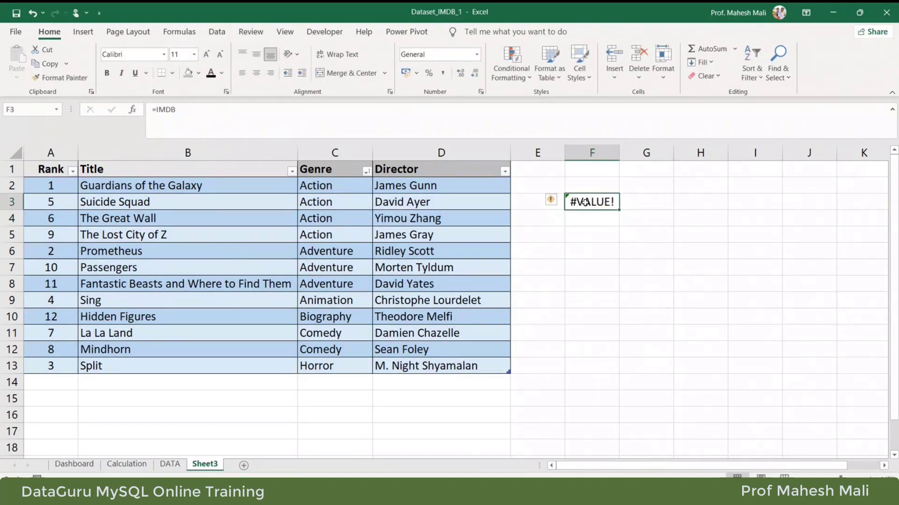
pyautogui.moveTo(619, 210); pyautogui.dragTo(716, 227)
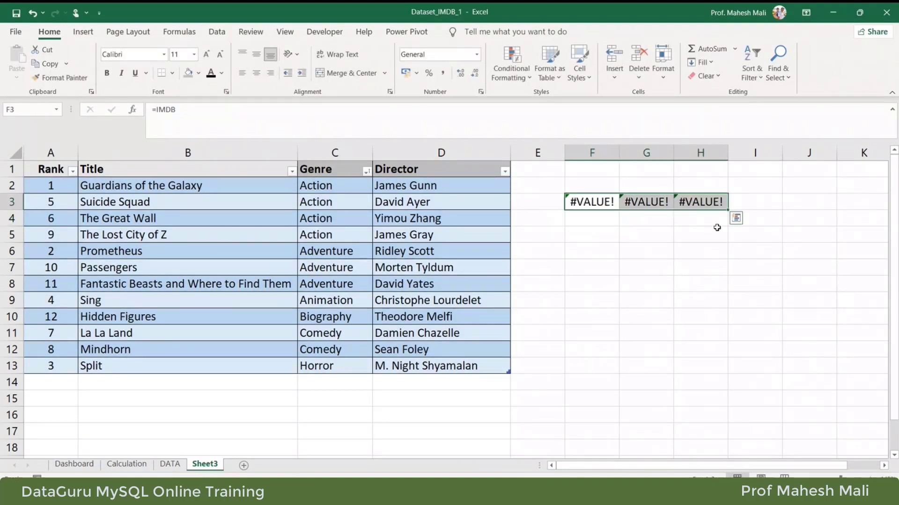
# Clear the trial formulas by deleting the contents of cells F2:H5
pyautogui.click(585, 202)
pyautogui.moveTo(583, 184); pyautogui.dragTo(696, 235)
pyautogui.press('Delete')
pyautogui.click(634, 304)
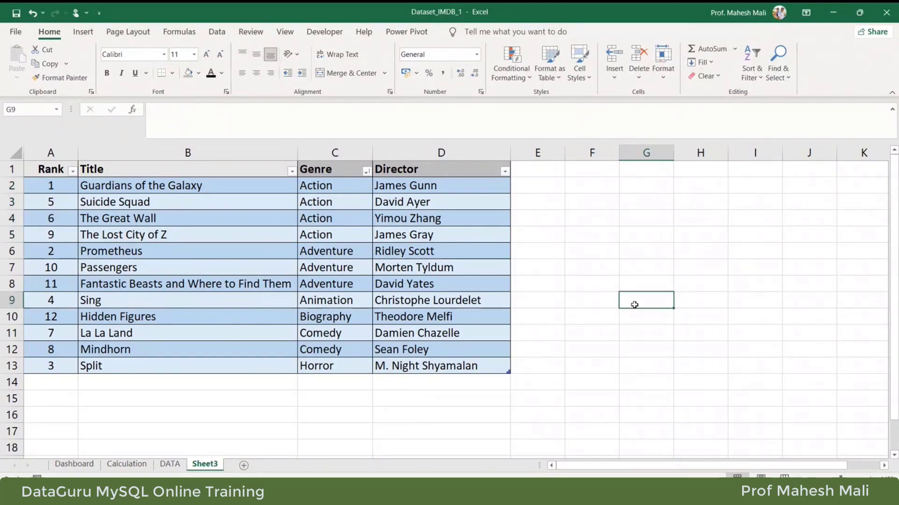
# Return from the slide show to the Dataset_IMDB_1 workbook and turn off the movie table's banded rows
pyautogui.hotkey('alt', 'Tab')
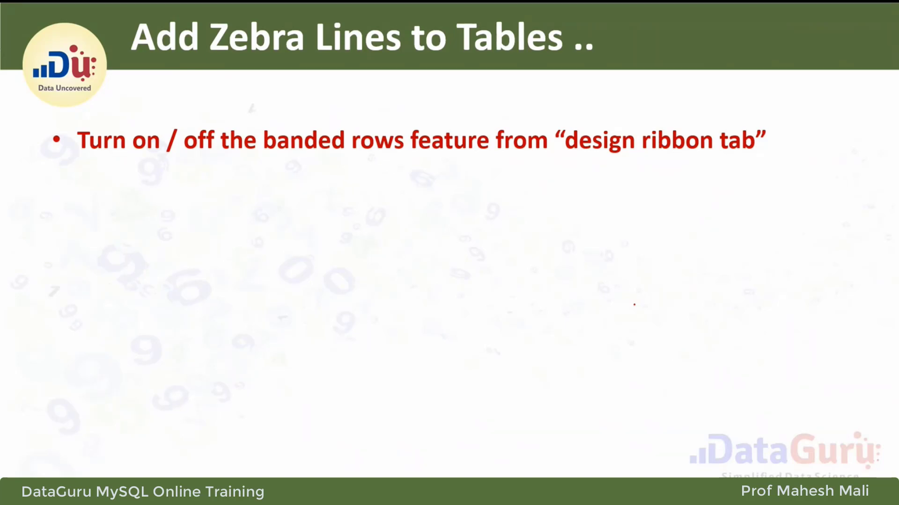
pyautogui.hotkey('alt', 'Tab')
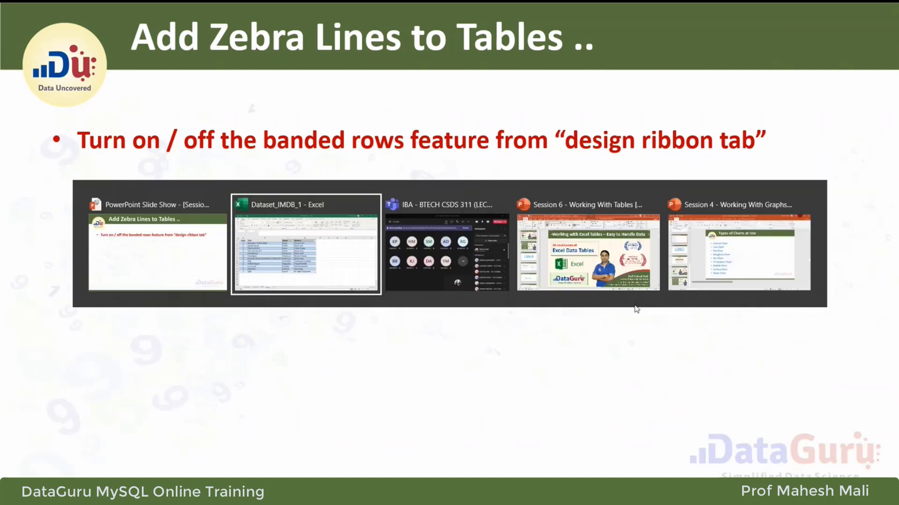
pyautogui.click(284, 268)
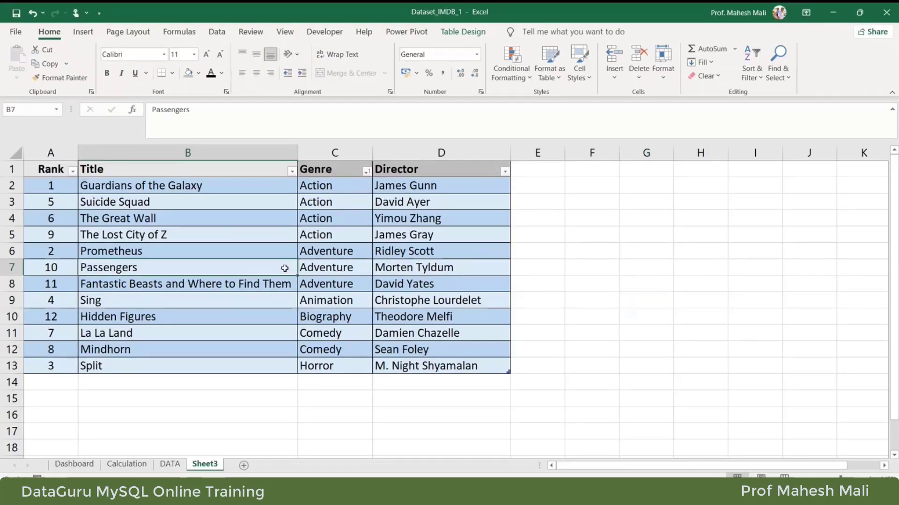
pyautogui.hotkey('ctrl', 'a')
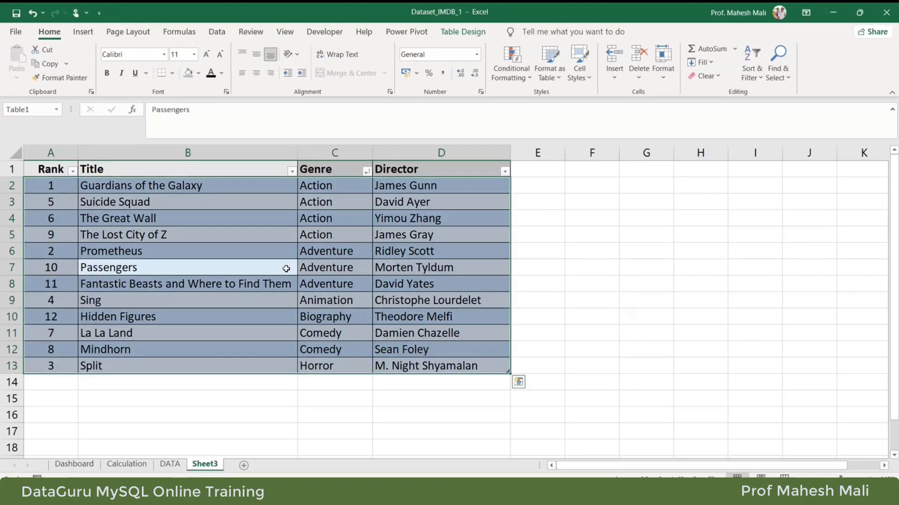
pyautogui.click(458, 34)
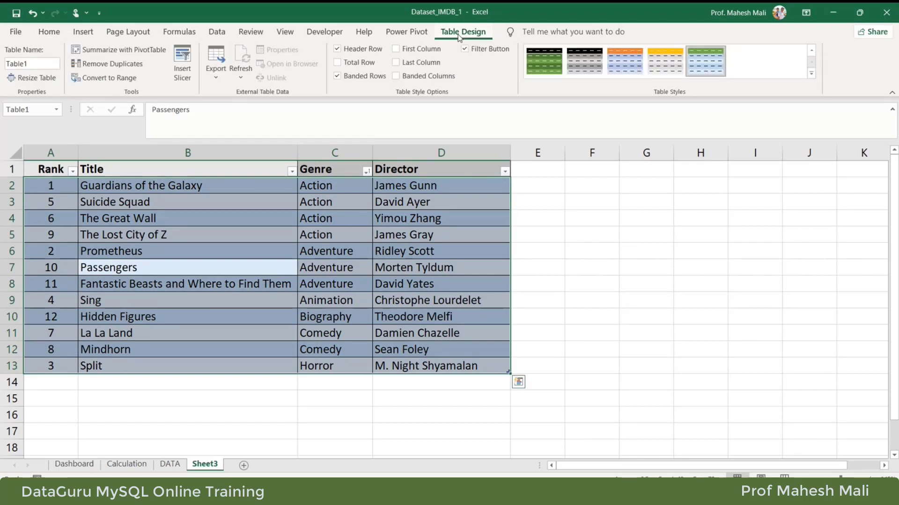
pyautogui.click(337, 76)
pyautogui.click(346, 268)
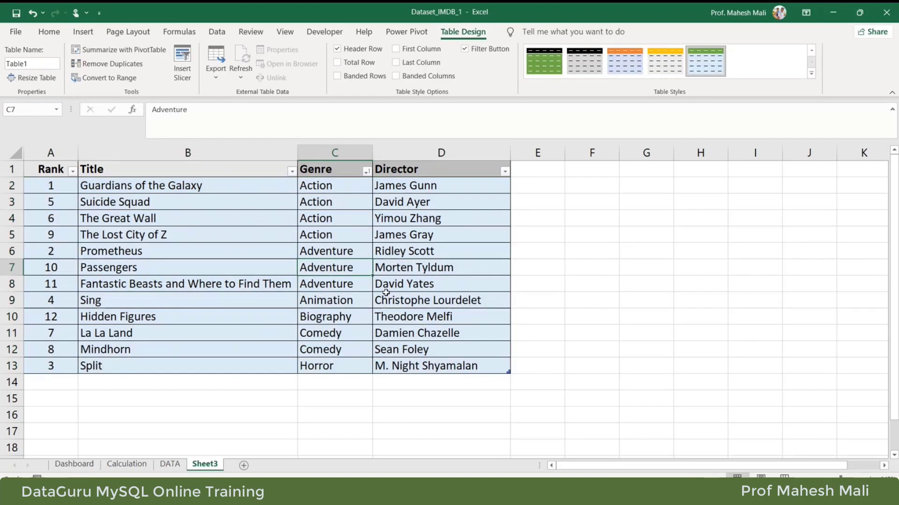
# Try banded columns and the first column emphasis on the whole movie table, keeping banded rows off
pyautogui.click(434, 332)
pyautogui.hotkey('ctrl', 'a')
pyautogui.click(337, 76)
pyautogui.click(396, 76)
pyautogui.click(372, 78)
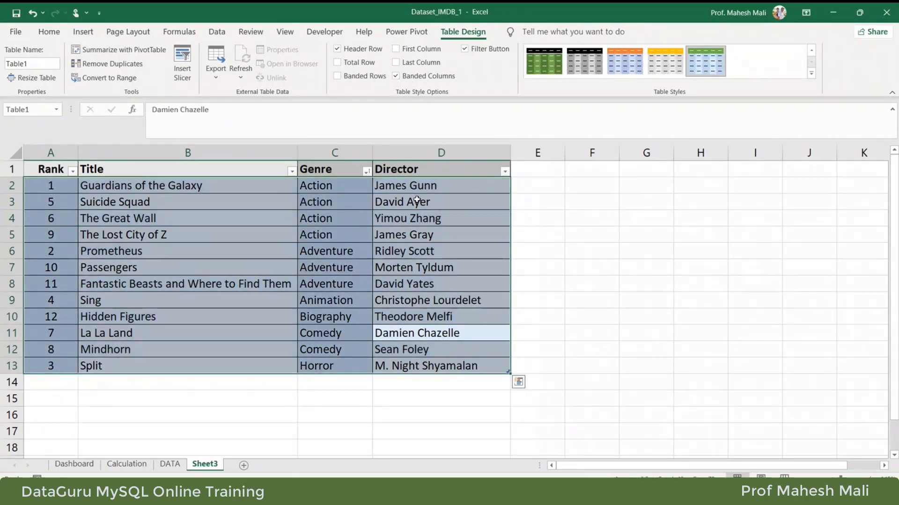
pyautogui.click(426, 76)
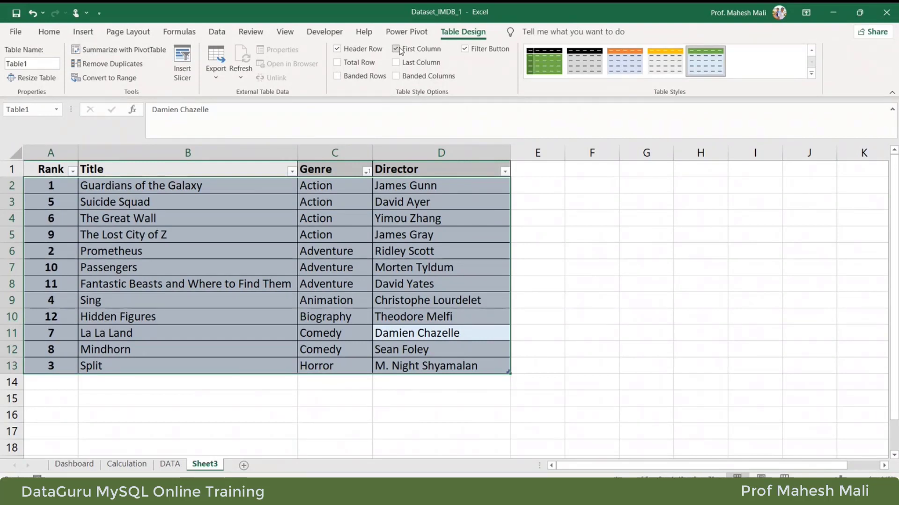
# Toggle the movie table's filter buttons off and on, and open Remove Duplicates and cancel it
pyautogui.click(465, 50)
pyautogui.click(466, 50)
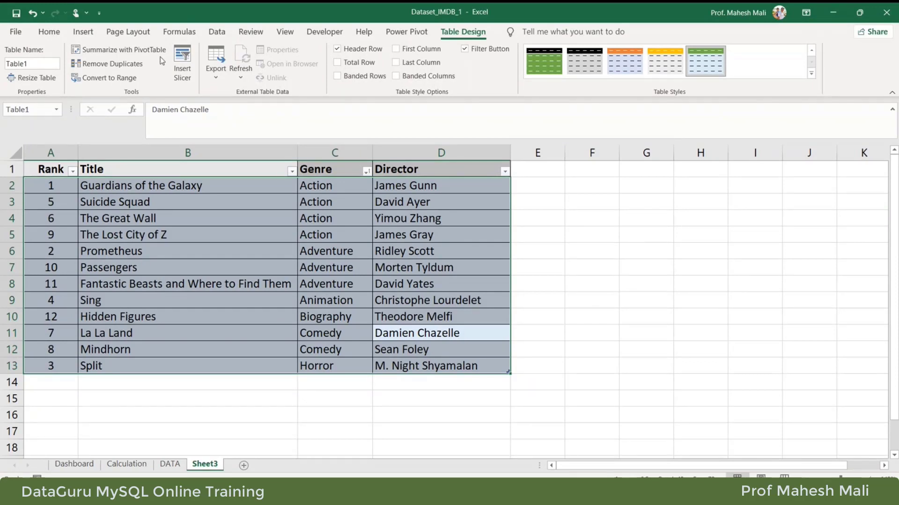
pyautogui.click(108, 63)
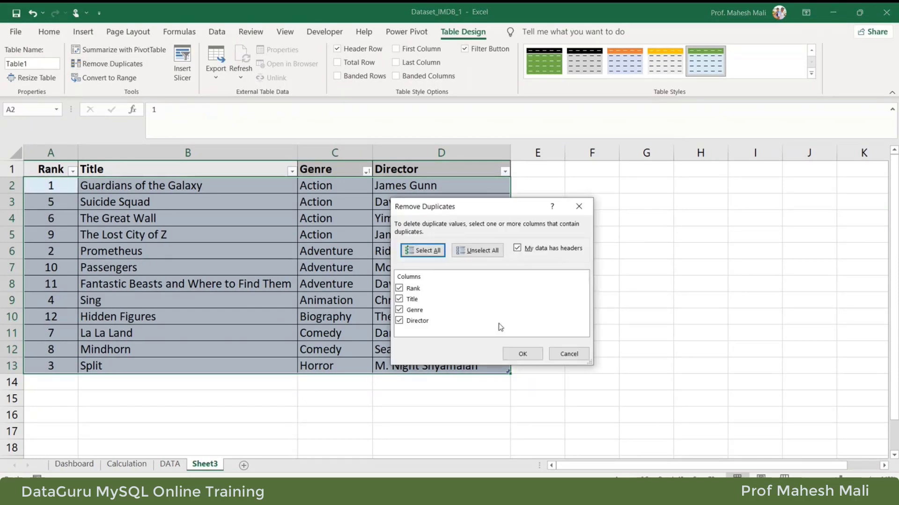
pyautogui.click(569, 355)
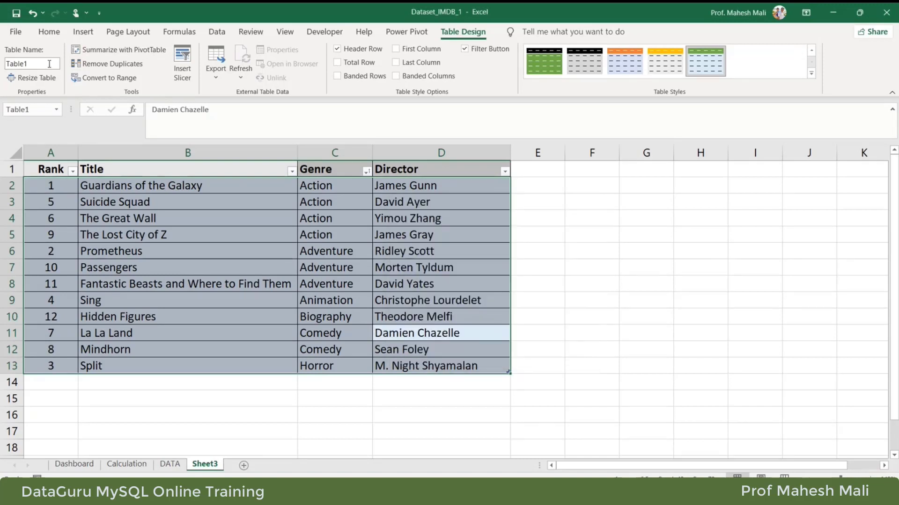
# Try to rename the movie table as imdb in the table properties
pyautogui.click(48, 64)
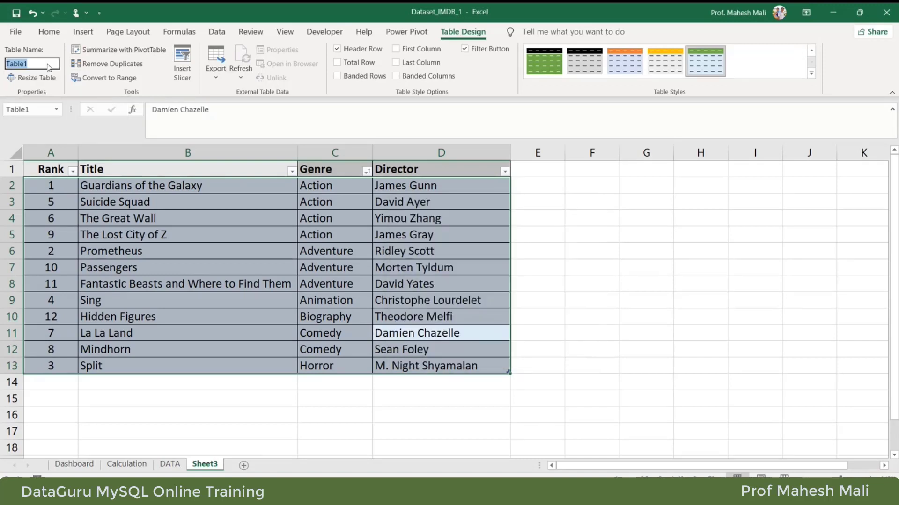
pyautogui.write('imdb')
pyautogui.press('Return')
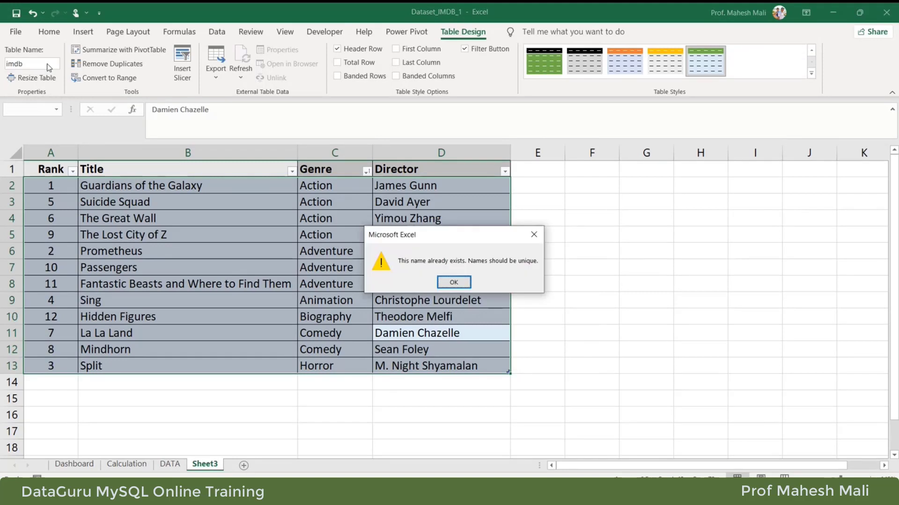
pyautogui.press('Return')
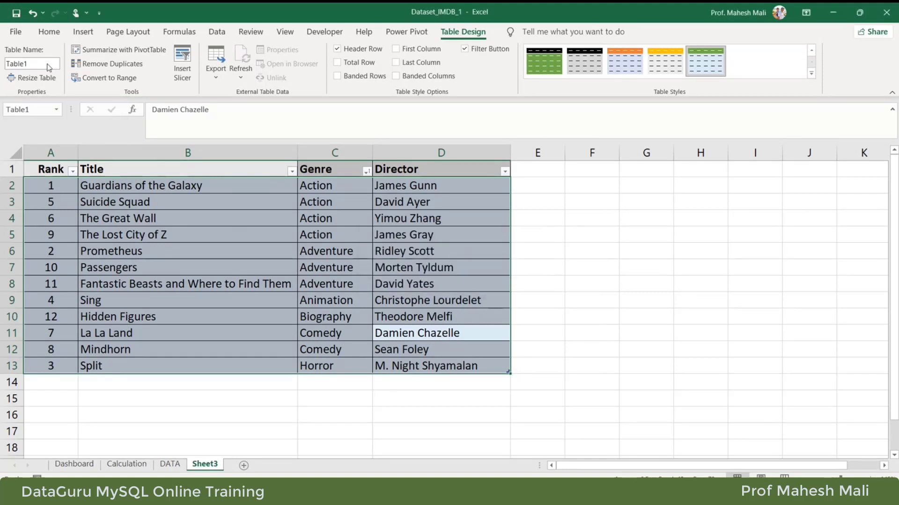
# Try to rename the movie table as tab1 and reselect all of its data
pyautogui.click(47, 64)
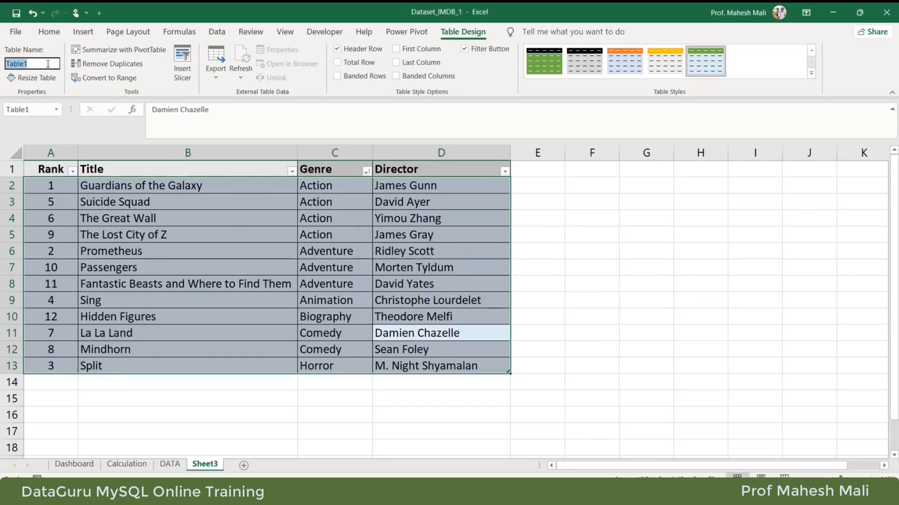
pyautogui.write('tab1')
pyautogui.press('Return')
pyautogui.click(457, 297)
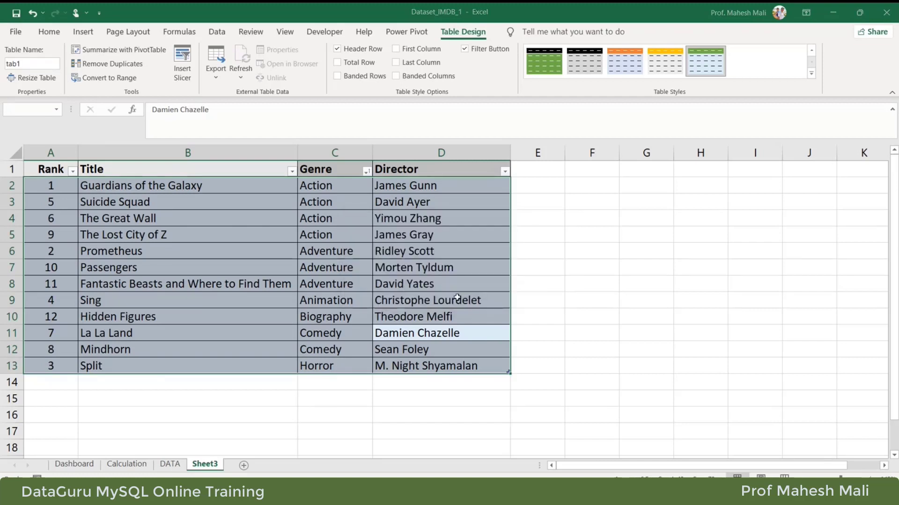
pyautogui.click(284, 264)
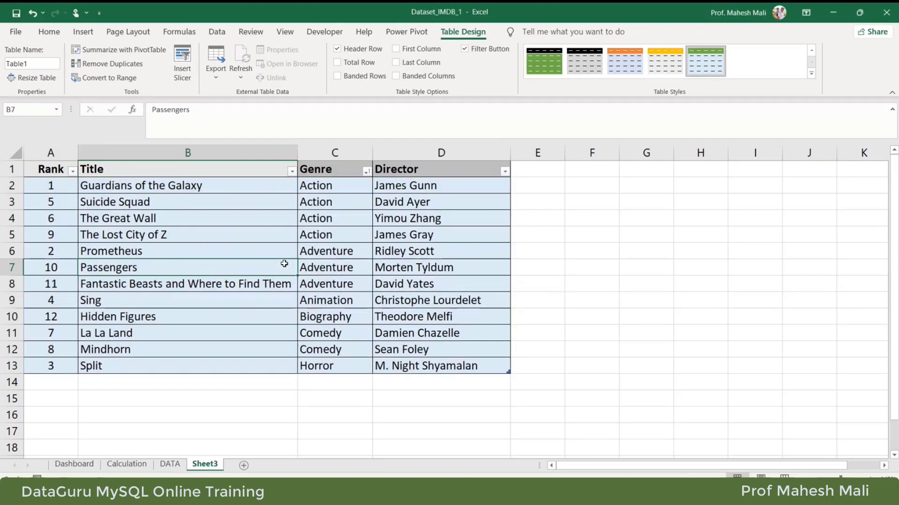
pyautogui.hotkey('ctrl', 'a')
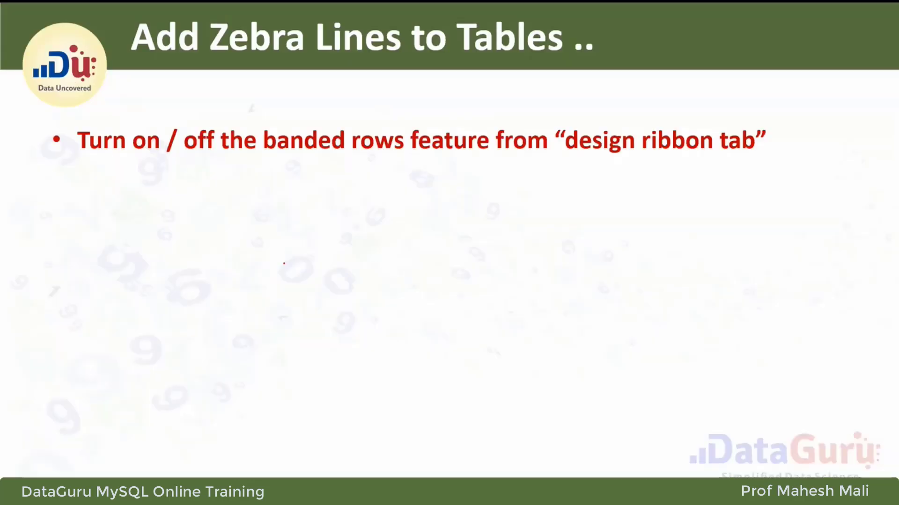
# Filter the Director column to Christophe Lourdelet and Damien Chazelle only, and show all directors again
pyautogui.press('Right')
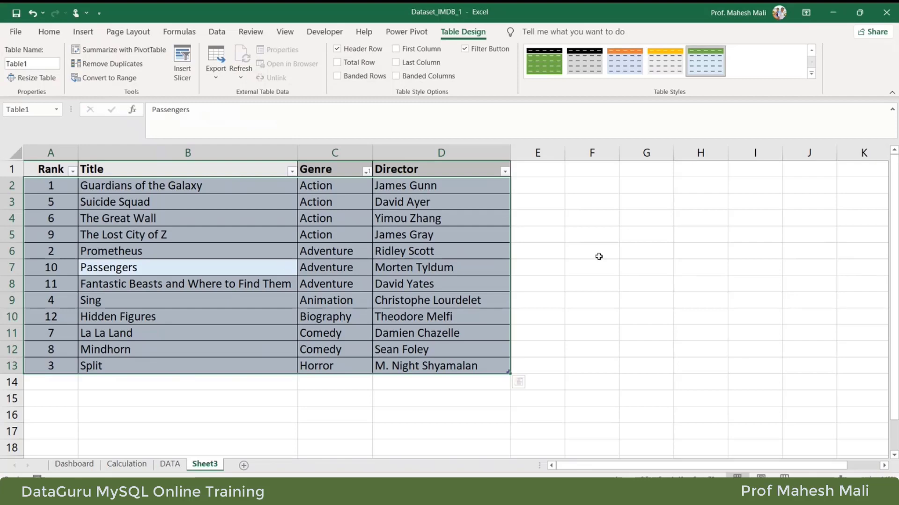
pyautogui.click(597, 257)
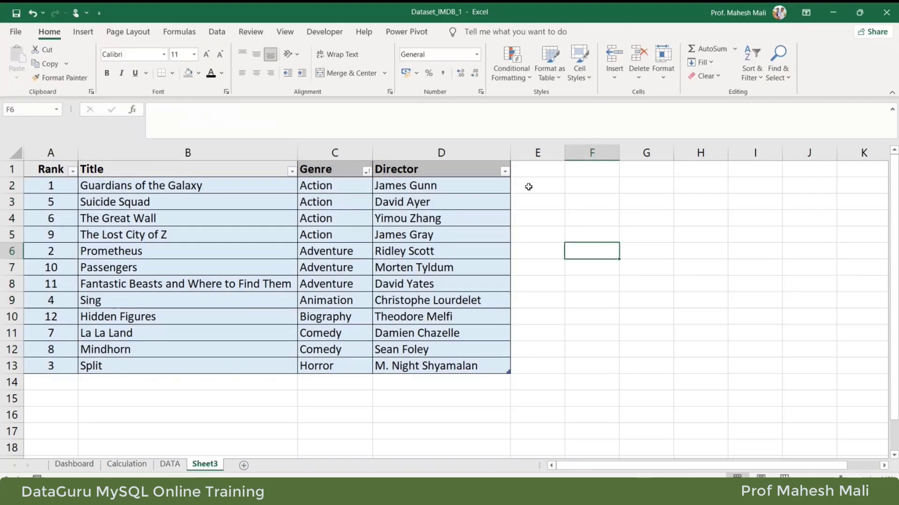
pyautogui.click(504, 171)
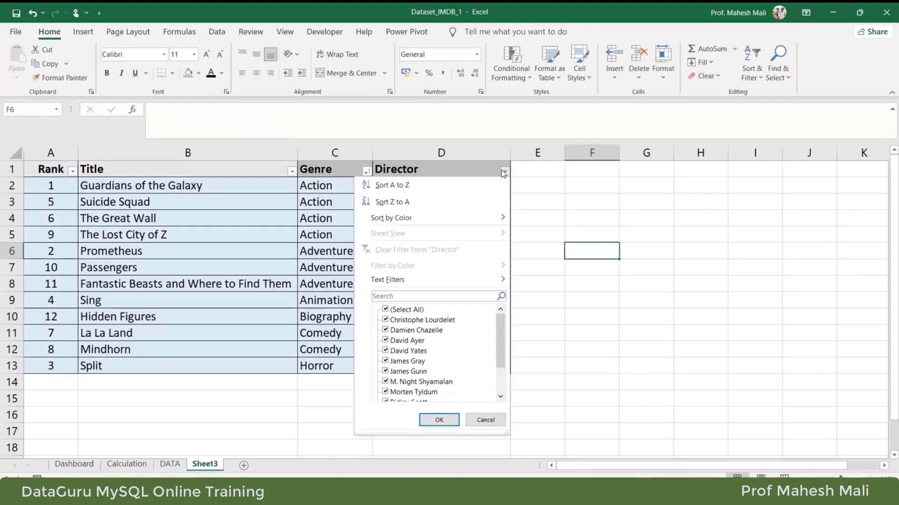
pyautogui.click(400, 310)
pyautogui.click(398, 320)
pyautogui.click(397, 331)
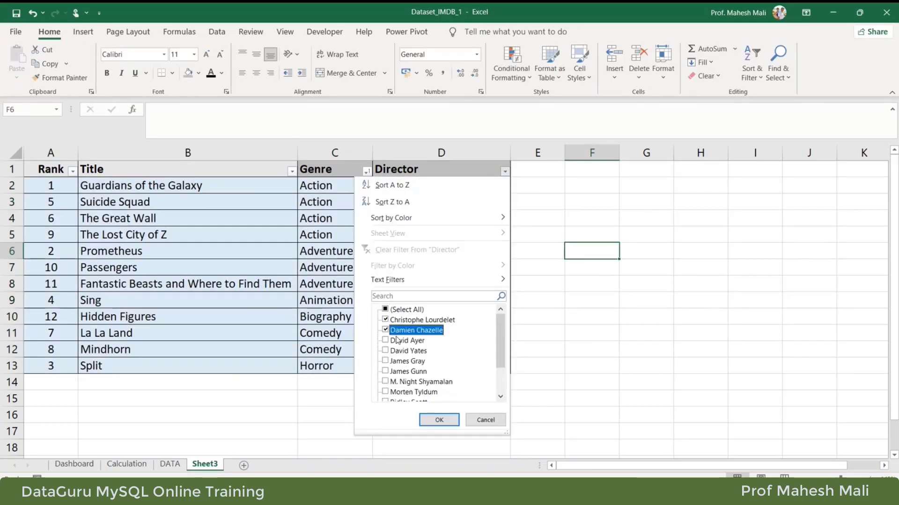
pyautogui.click(432, 422)
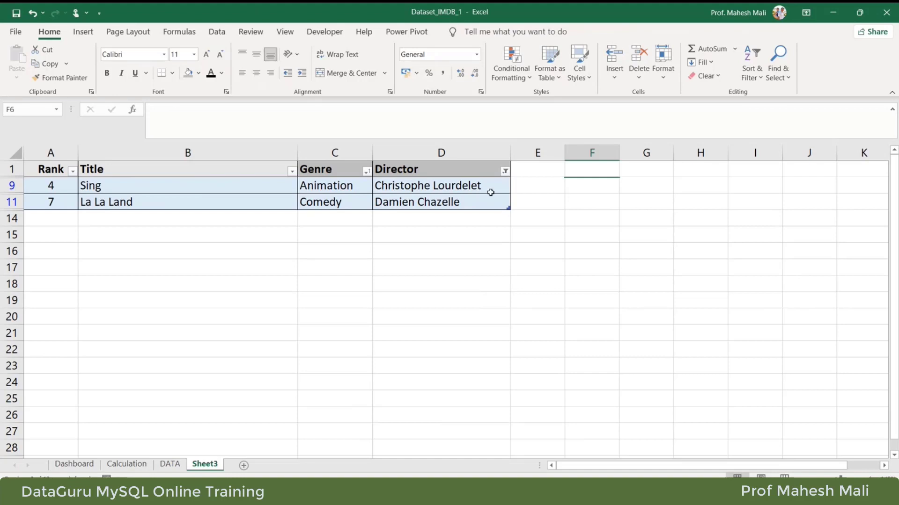
pyautogui.click(504, 172)
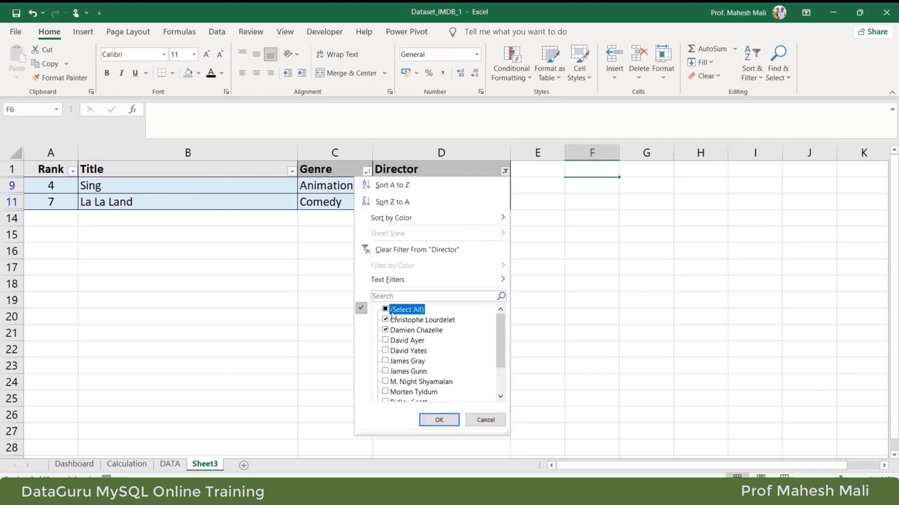
pyautogui.click(422, 419)
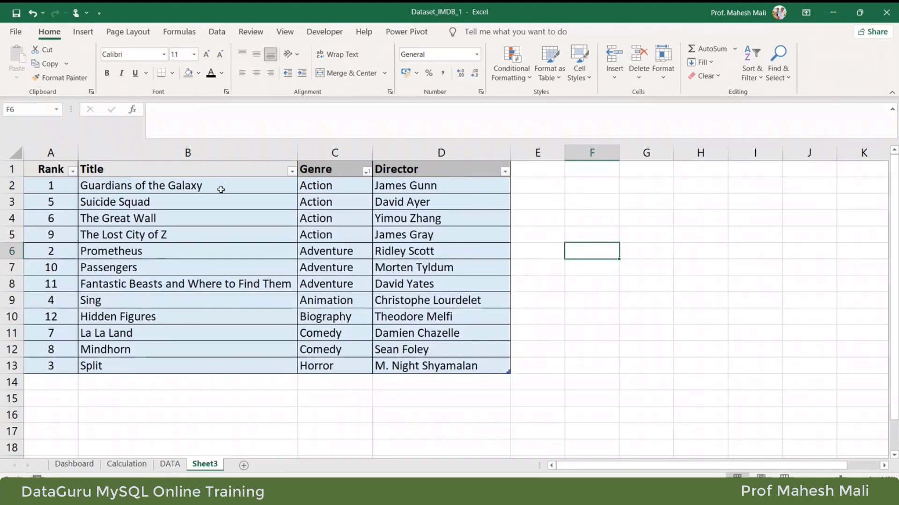
# Sort the movie table by Title from A to Z
pyautogui.rightClick(143, 169)
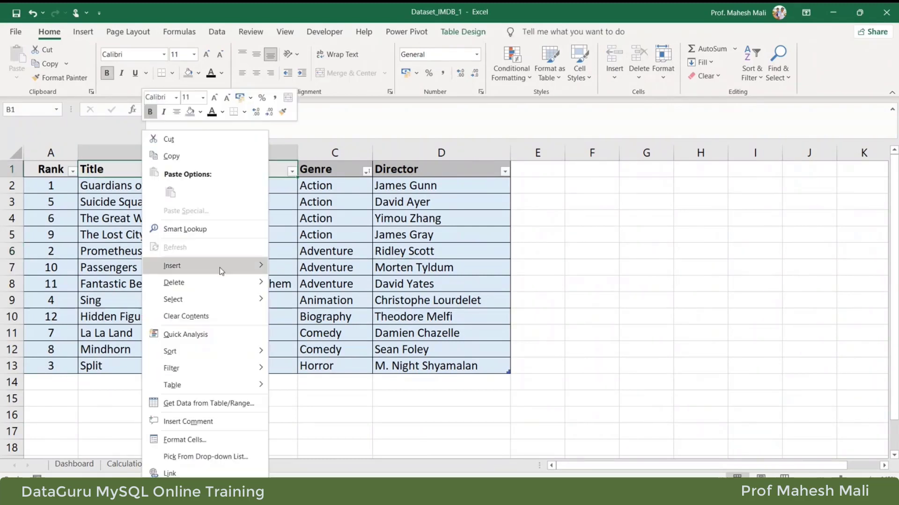
pyautogui.moveTo(234, 361)
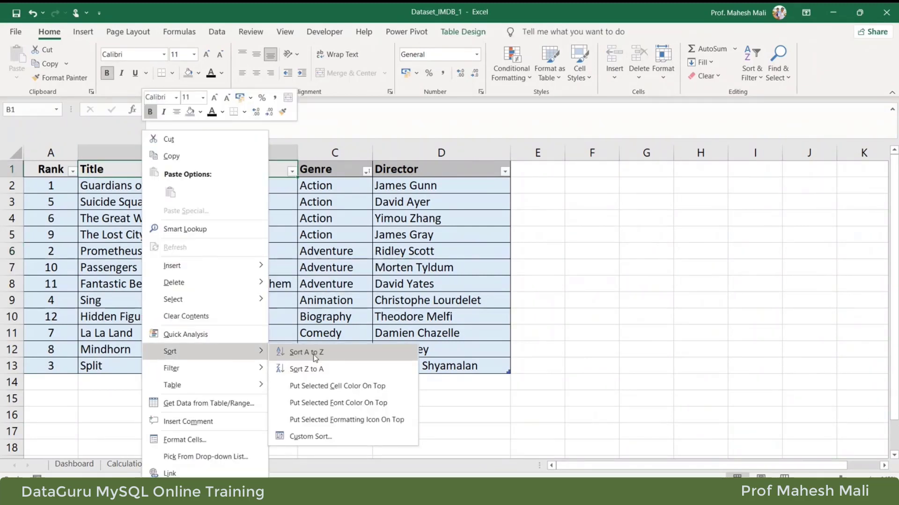
pyautogui.click(313, 354)
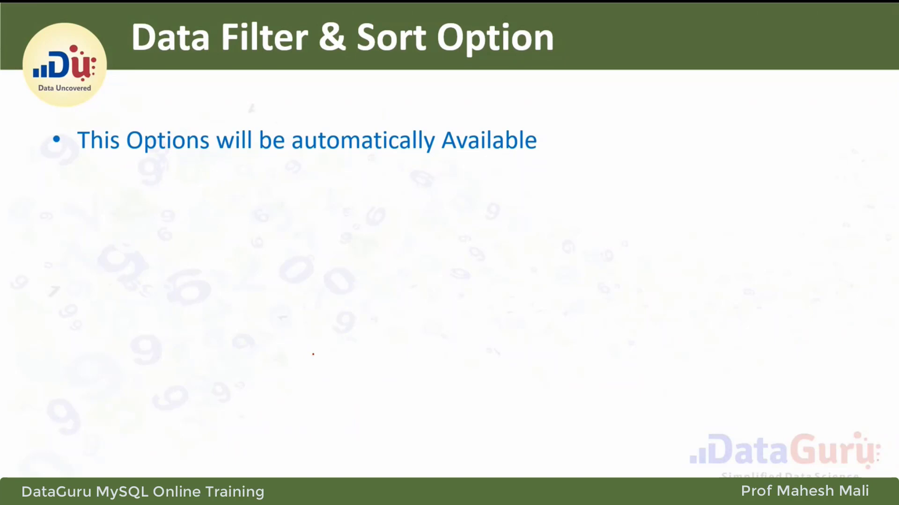
pyautogui.press('Right')
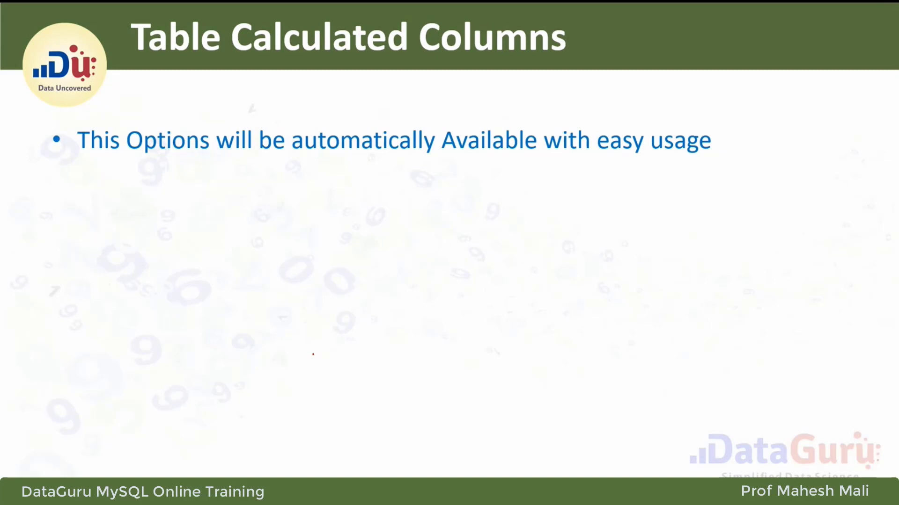
pyautogui.press('Right')
pyautogui.press('Left')
# In the Excel workbook, insert a blank table column between Title and Genre and narrow it
pyautogui.hotkey('alt', 'Tab')
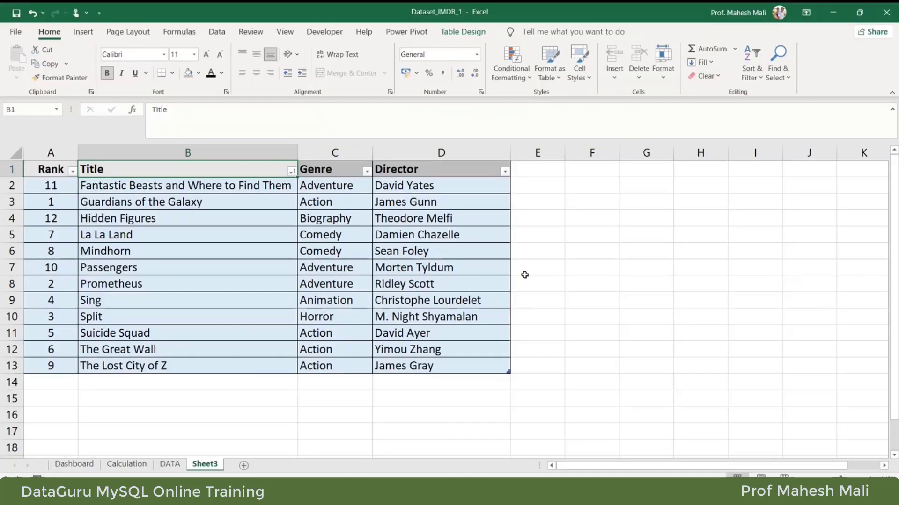
pyautogui.click(597, 262)
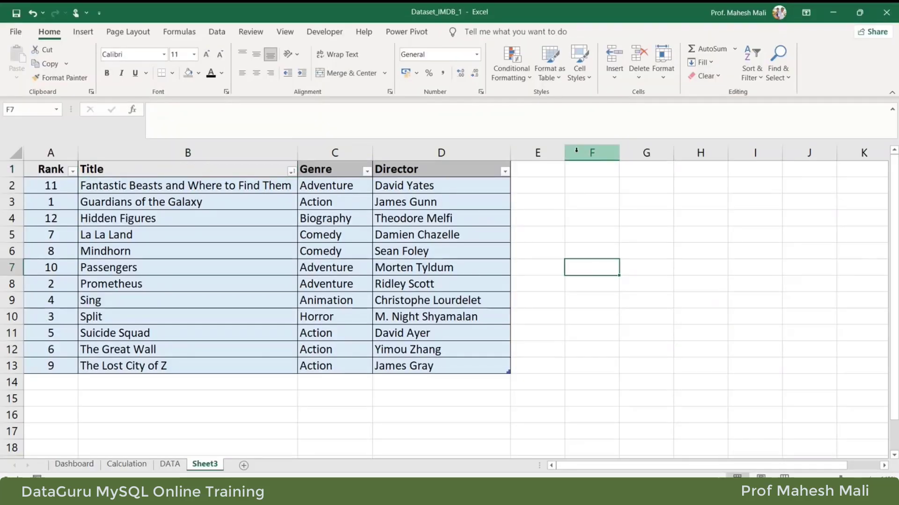
pyautogui.click(328, 153)
pyautogui.rightClick(328, 153)
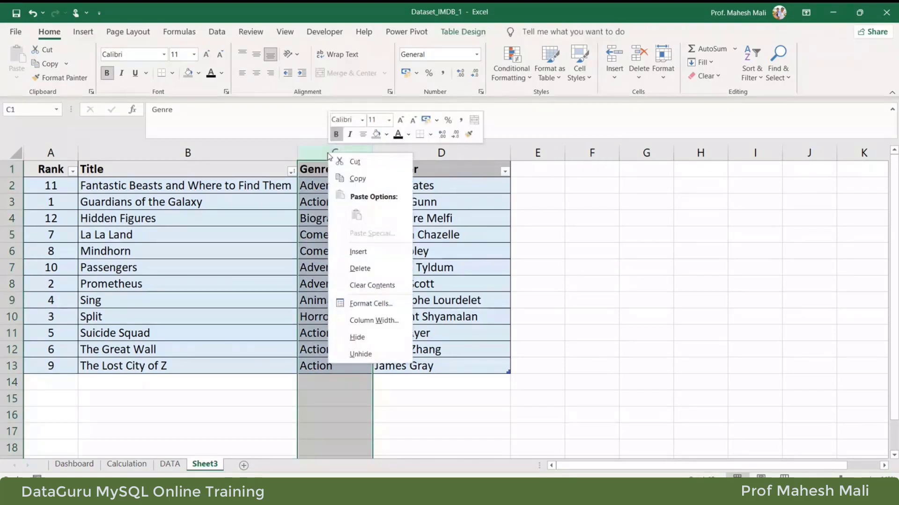
pyautogui.click(376, 251)
pyautogui.click(397, 220)
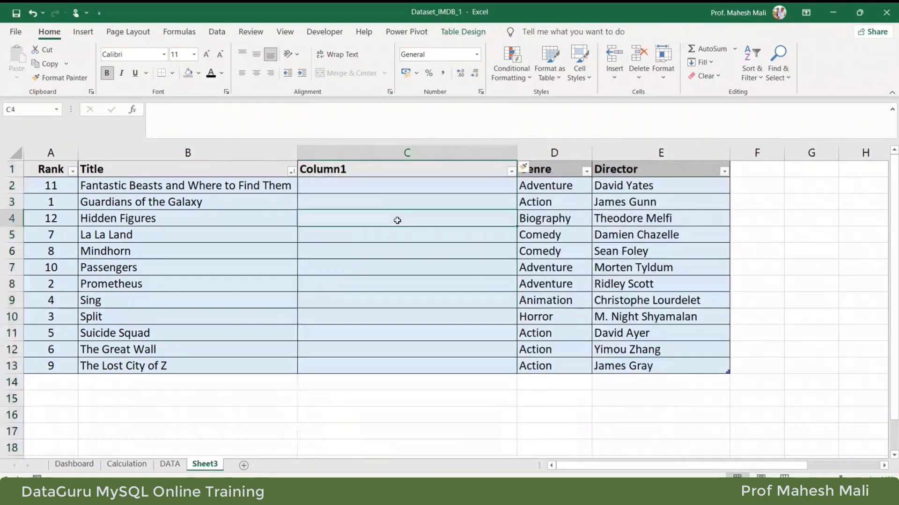
pyautogui.moveTo(517, 152); pyautogui.dragTo(420, 152)
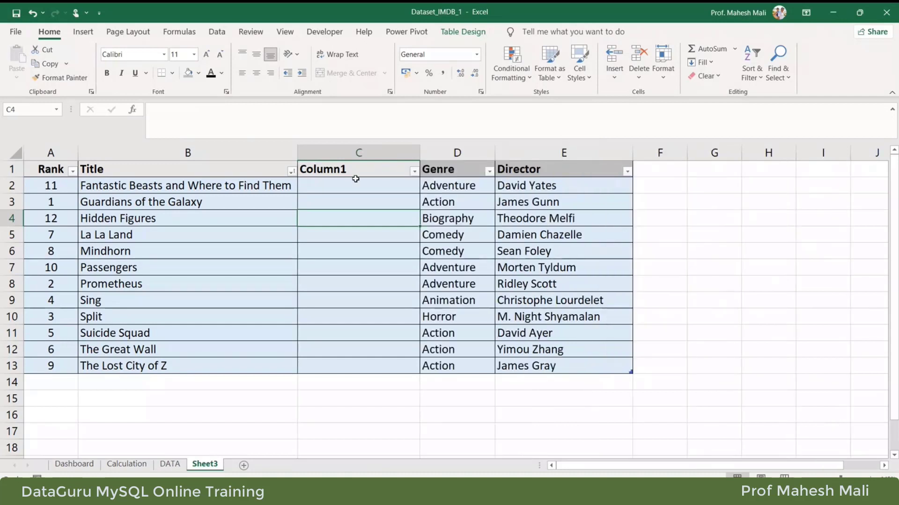
pyautogui.click(356, 185)
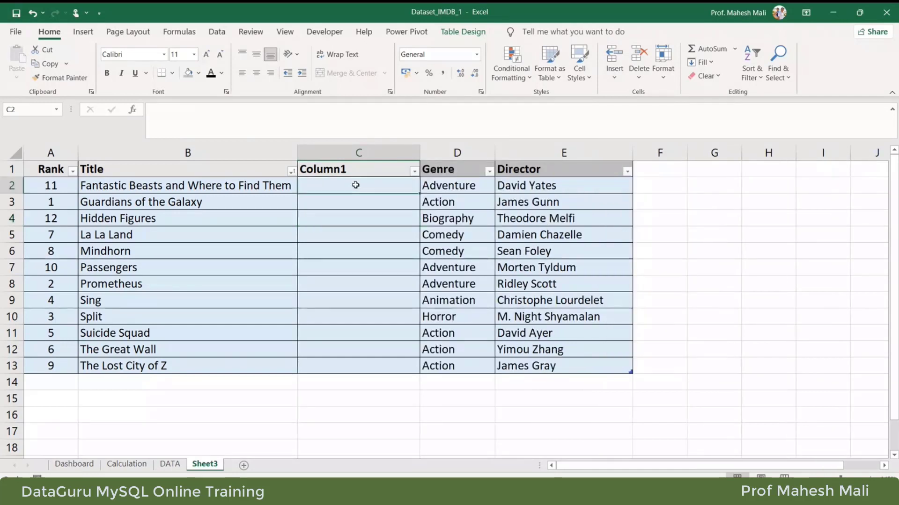
pyautogui.write('=')
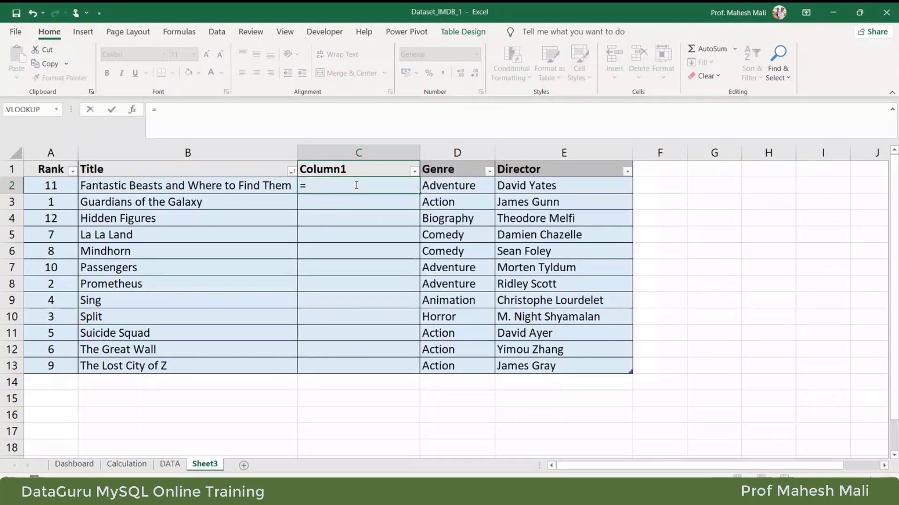
pyautogui.click(61, 186)
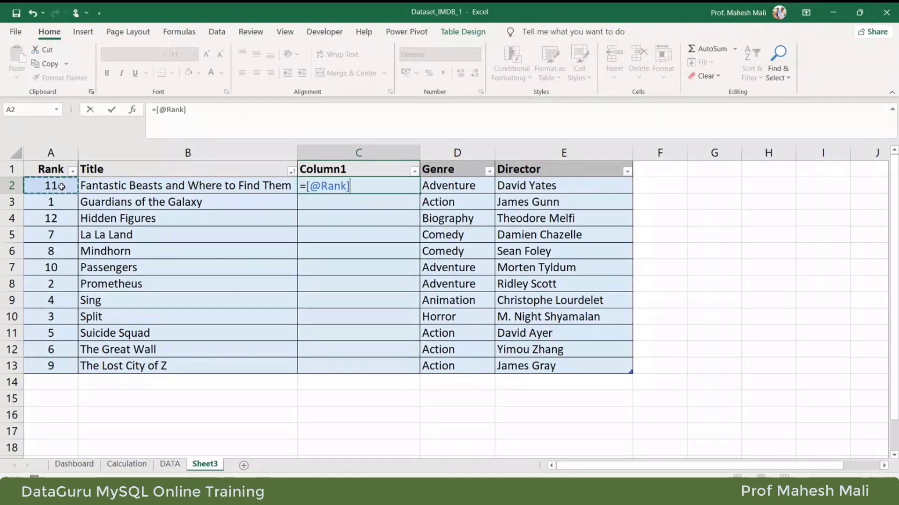
pyautogui.write('+')
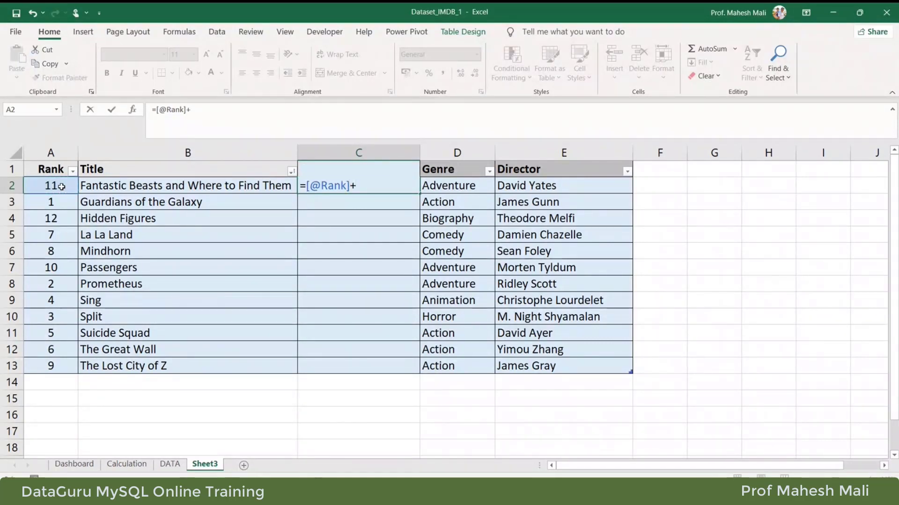
pyautogui.click(162, 186)
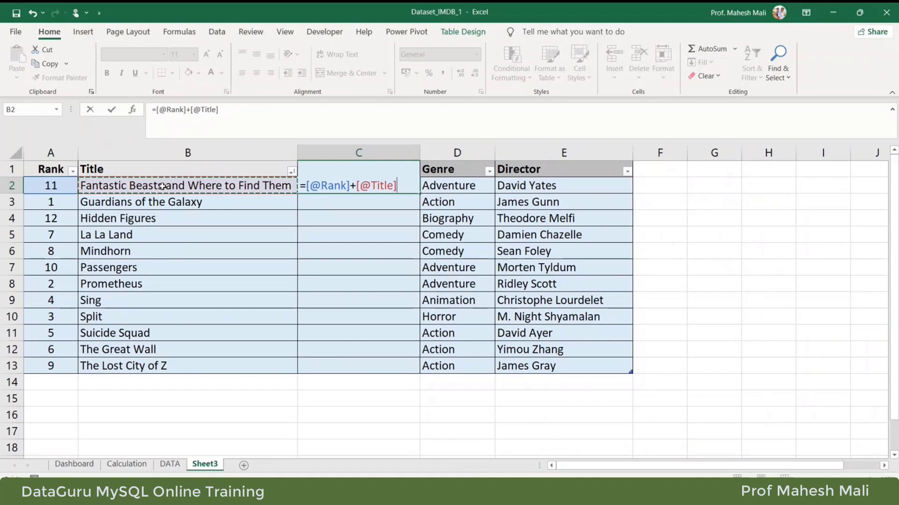
pyautogui.press('Return')
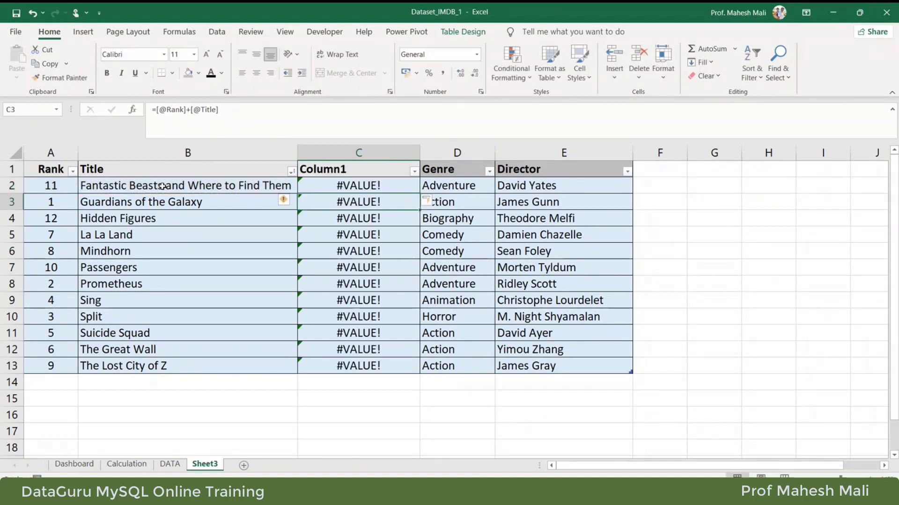
pyautogui.click(375, 185)
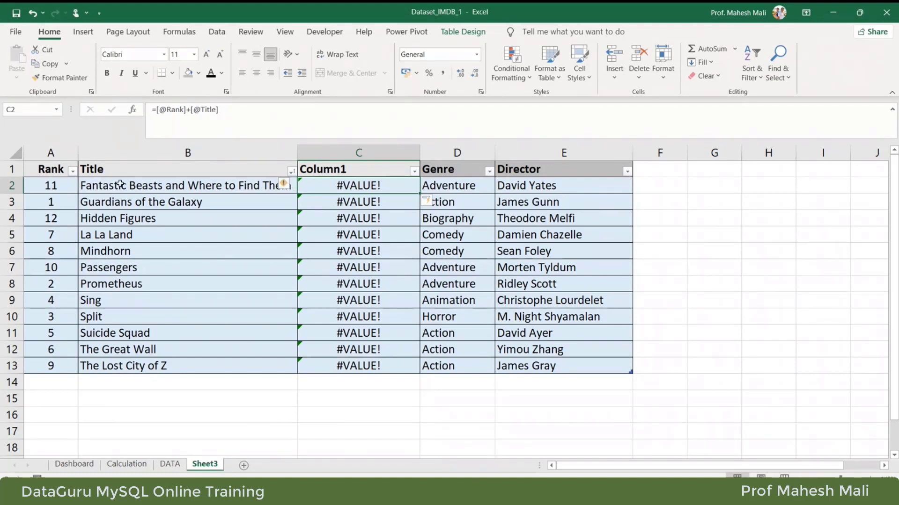
pyautogui.doubleClick(323, 186)
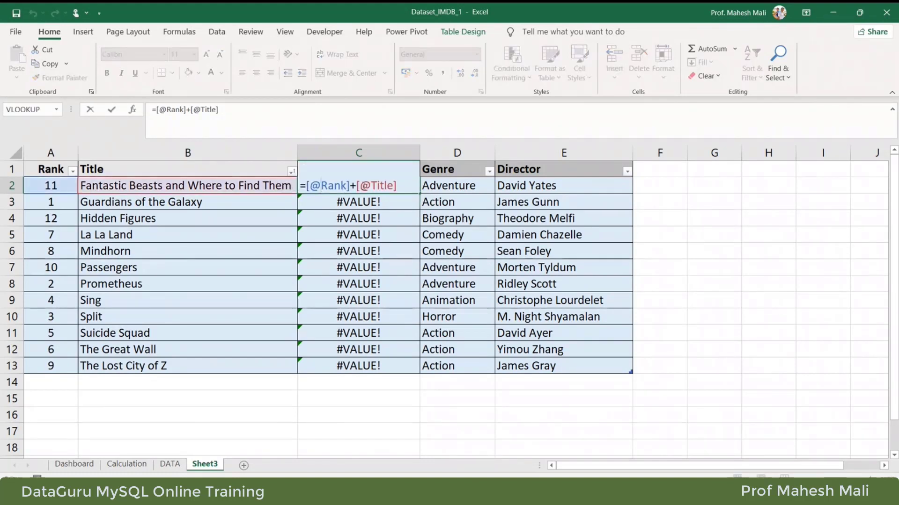
pyautogui.click(353, 186)
pyautogui.press('BackSpace')
pyautogui.write(',')
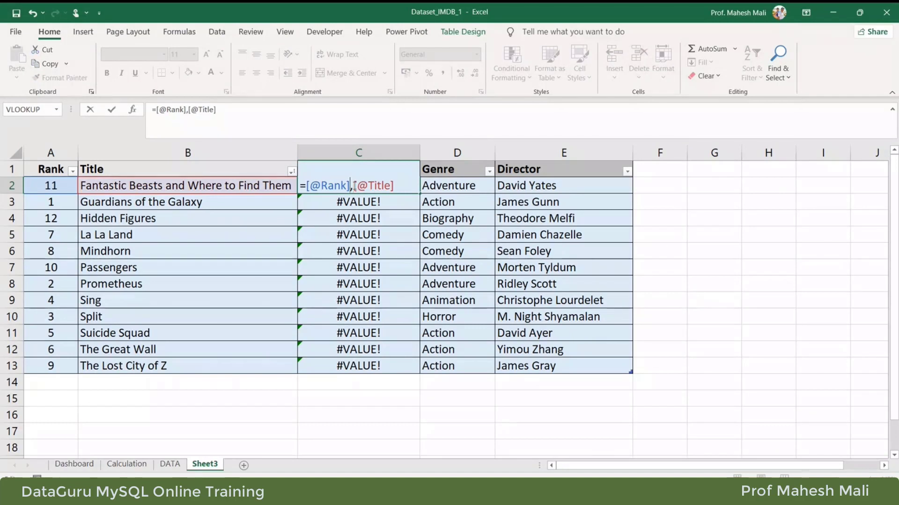
pyautogui.press('Left')
pyautogui.press('Left')
pyautogui.press('Left')
pyautogui.write('co')
pyautogui.write('naca')
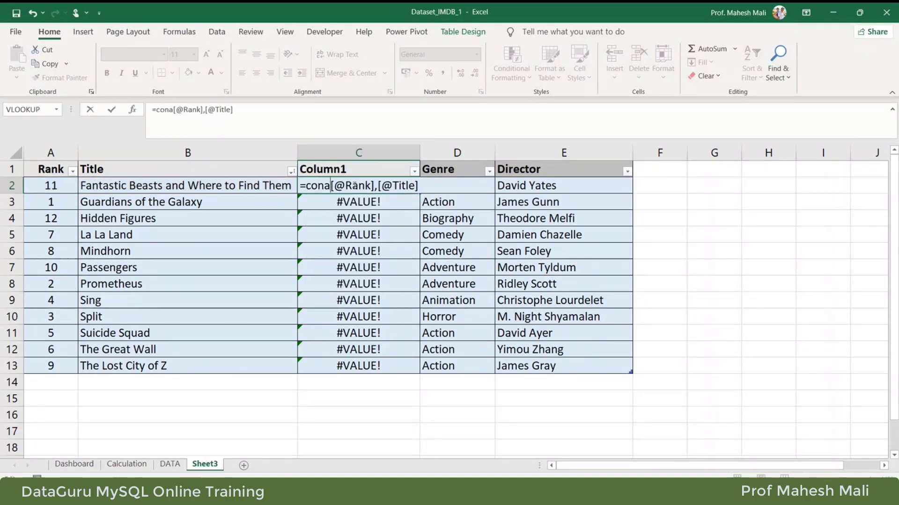
pyautogui.press('BackSpace')
pyautogui.write('at(')
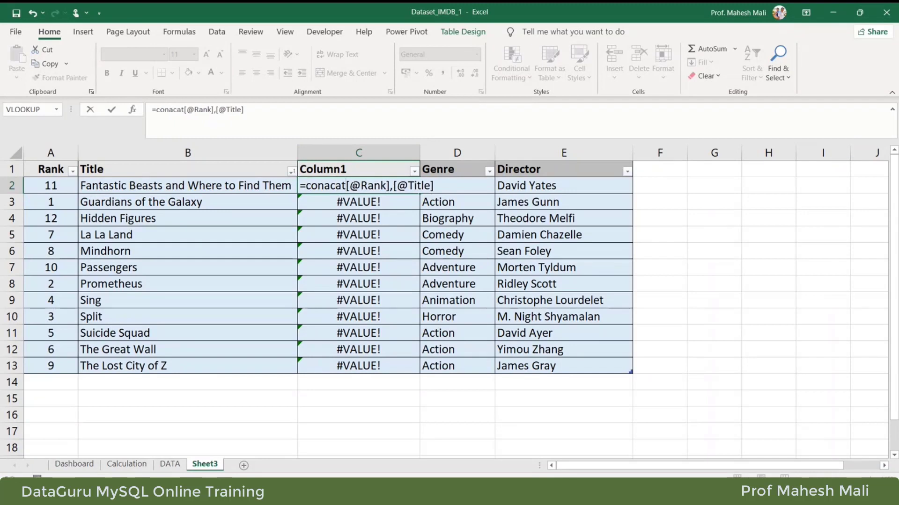
pyautogui.hotkey('ctrl', 'a')
pyautogui.press('Delete')
pyautogui.write('=')
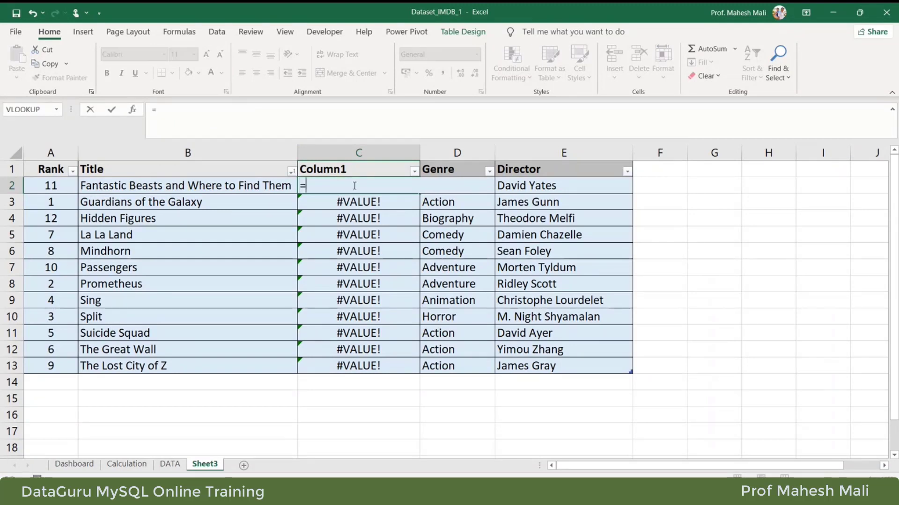
pyautogui.write('conca')
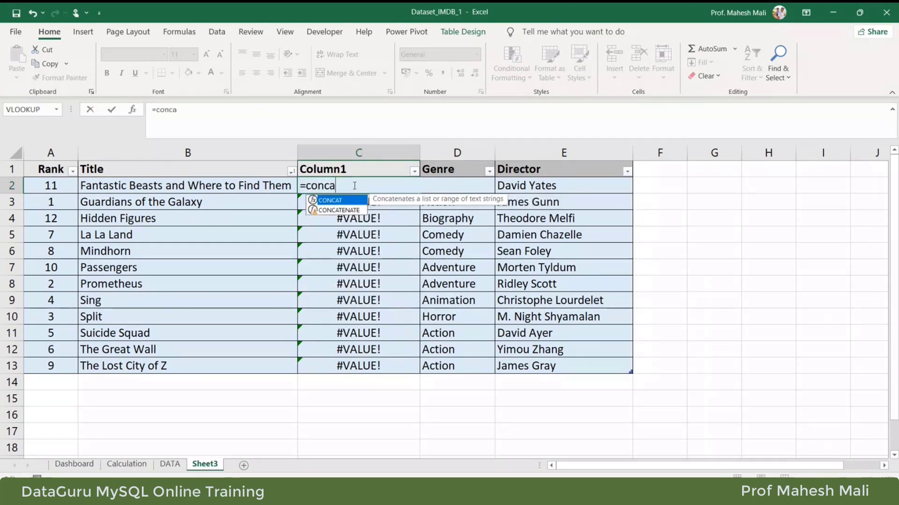
pyautogui.doubleClick(333, 210)
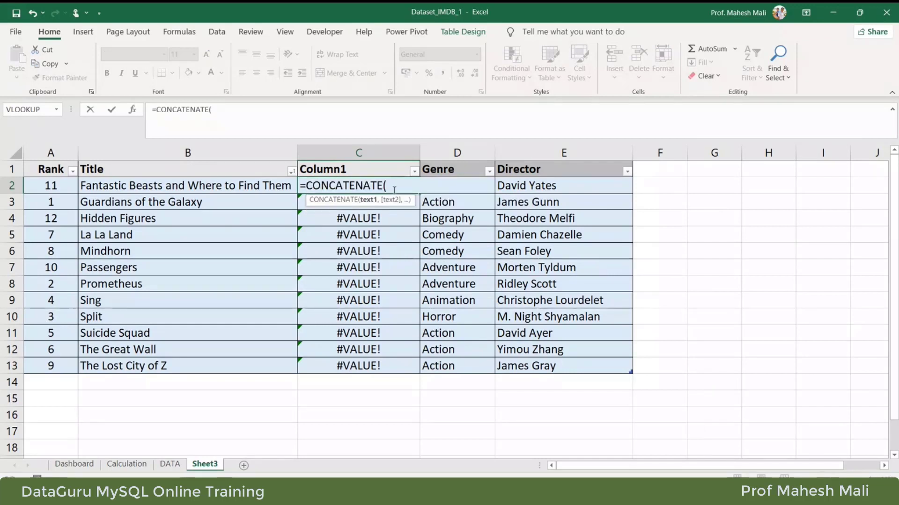
pyautogui.click(52, 186)
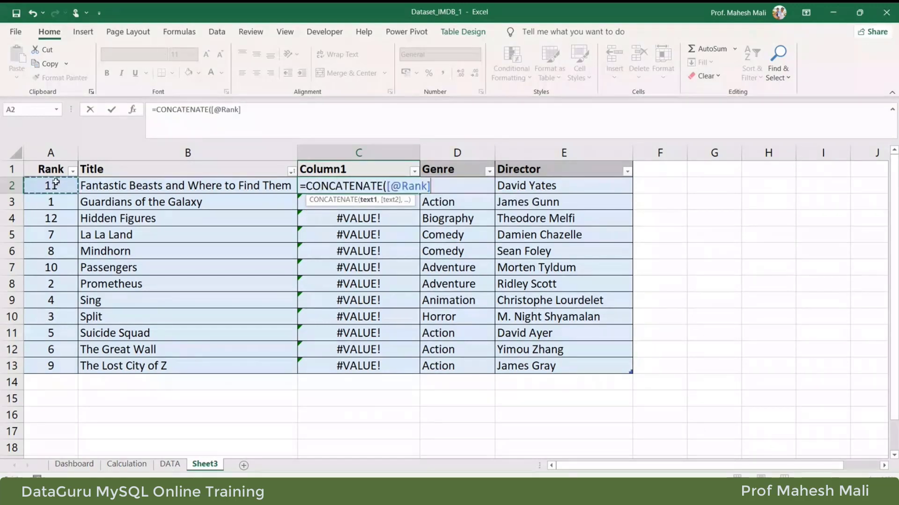
pyautogui.write(',')
pyautogui.click(108, 187)
pyautogui.press('Return')
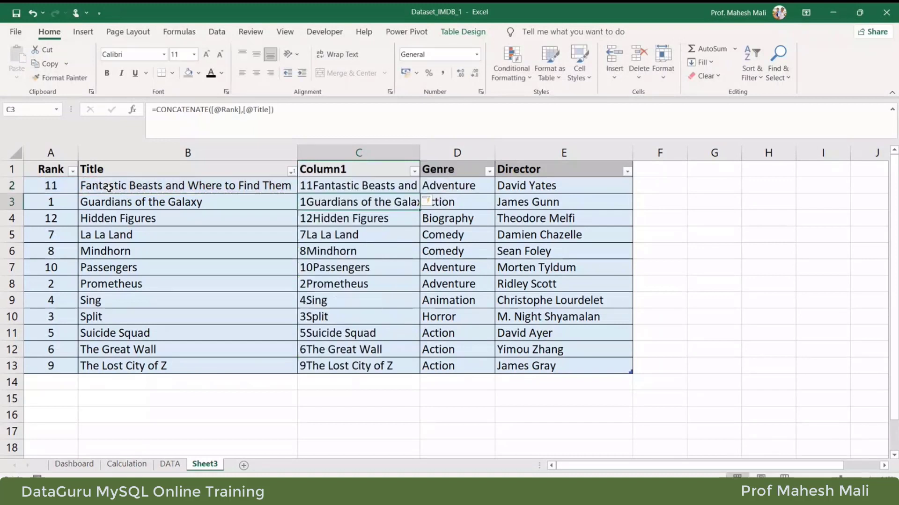
pyautogui.click(411, 189)
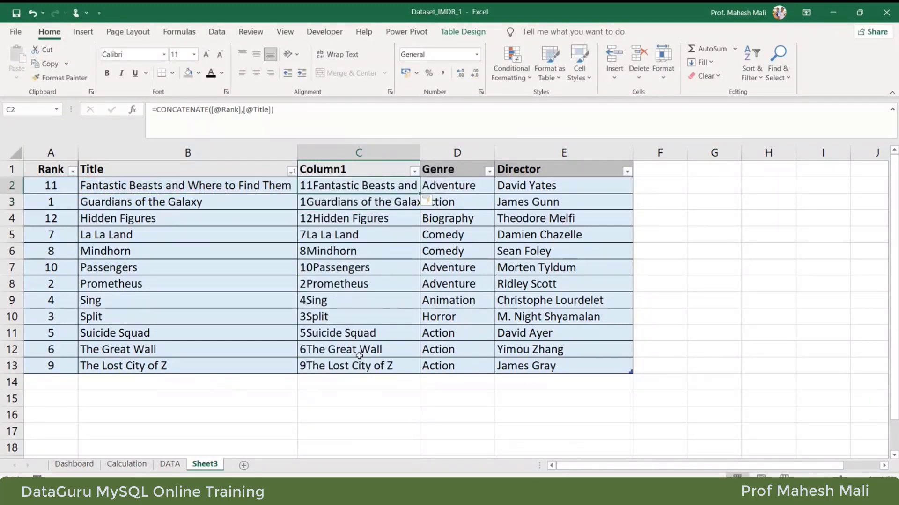
pyautogui.doubleClick(420, 152)
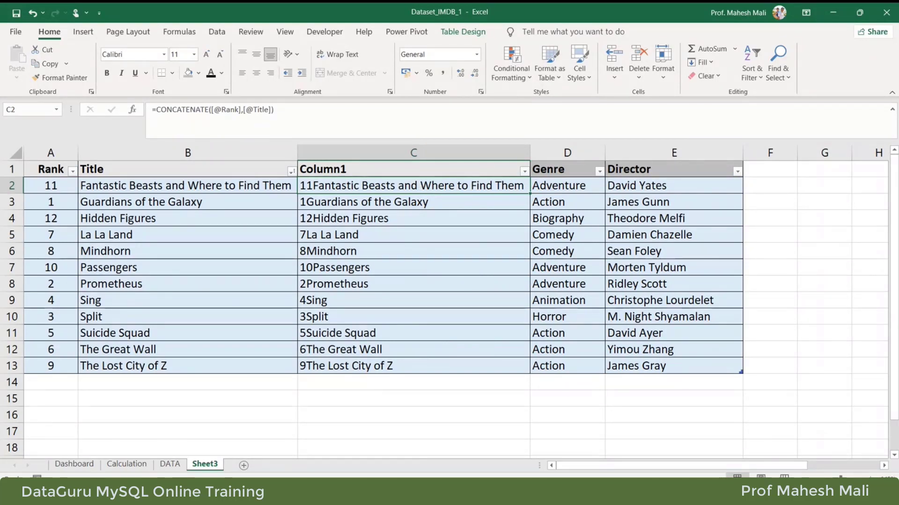
# Convert the full movie range on the DATA sheet to a table and look through its rows
pyautogui.click(170, 464)
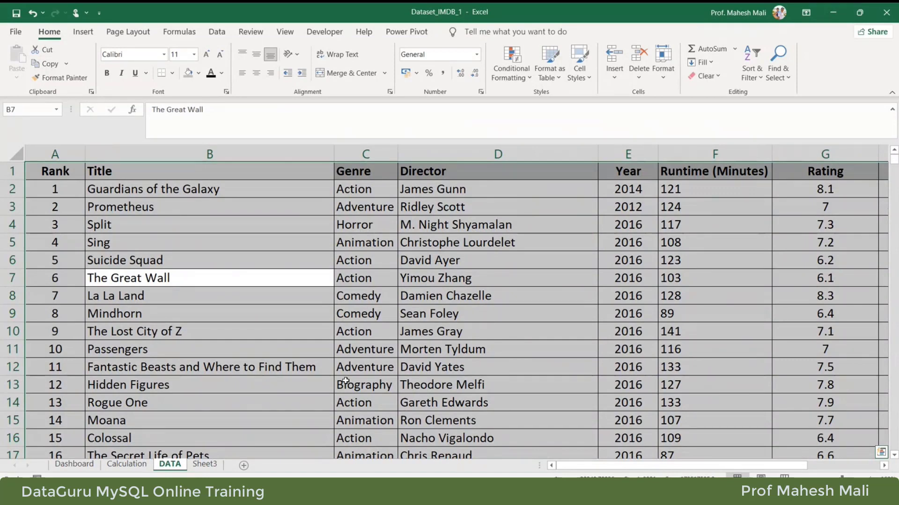
pyautogui.hotkey('ctrl', 't')
pyautogui.click(483, 322)
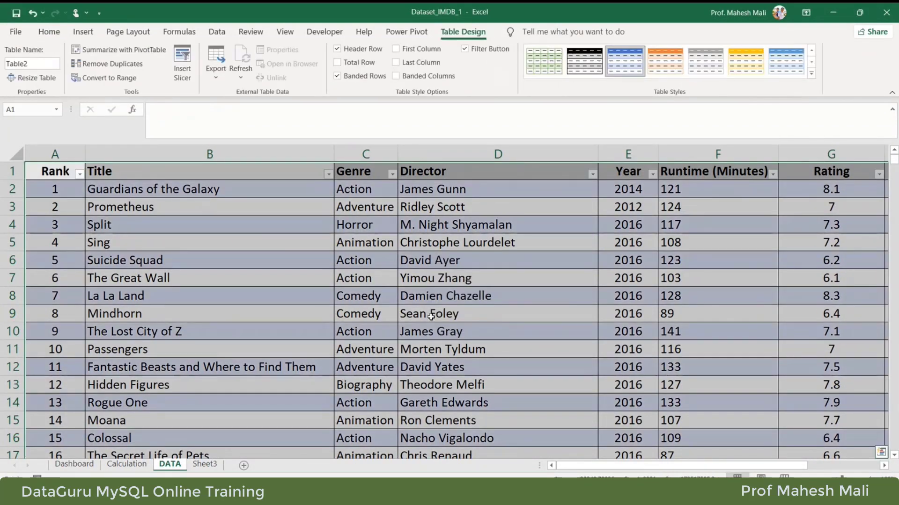
pyautogui.click(317, 300)
pyautogui.scroll(-20, 317, 302)
pyautogui.scroll(-20, 317, 304)
pyautogui.scroll(1, 315, 302)
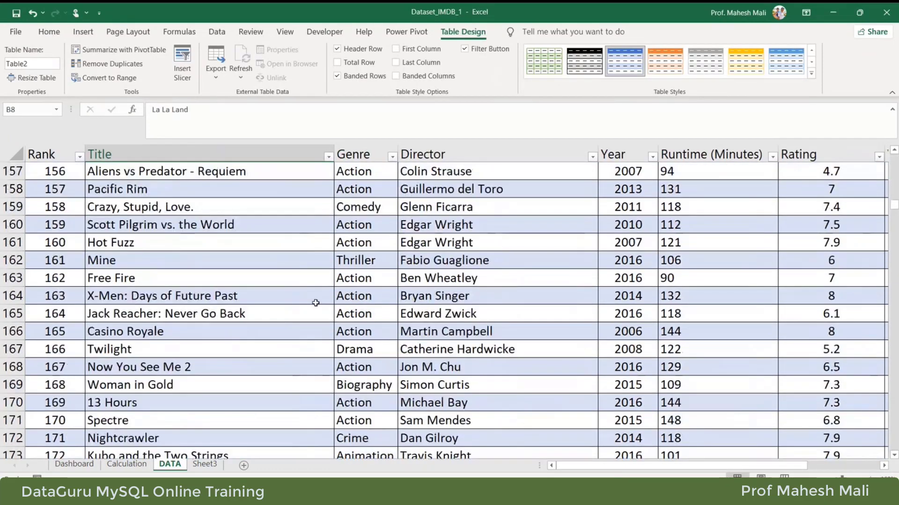
# Apply the orange banded-row style to the entire movie table on the DATA sheet
pyautogui.hotkey('ctrl', 'a')
pyautogui.click(664, 61)
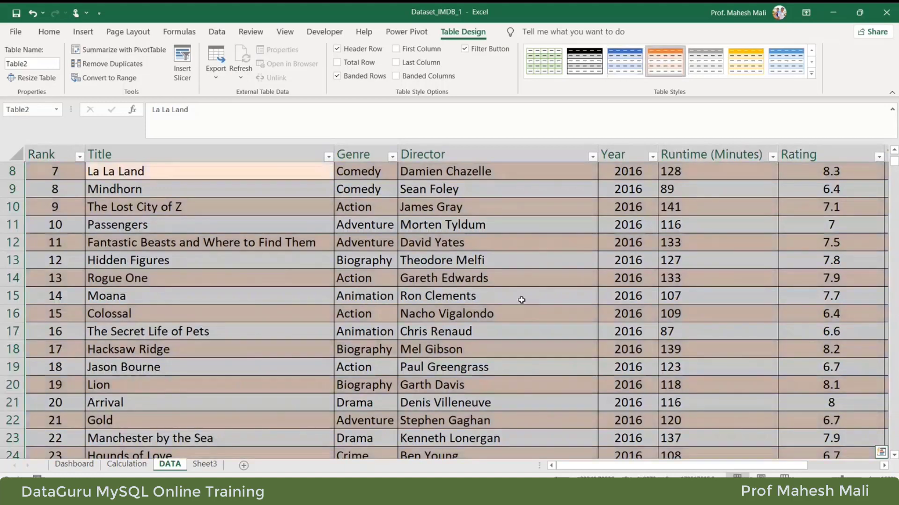
pyautogui.click(521, 300)
pyautogui.scroll(3, 518, 301)
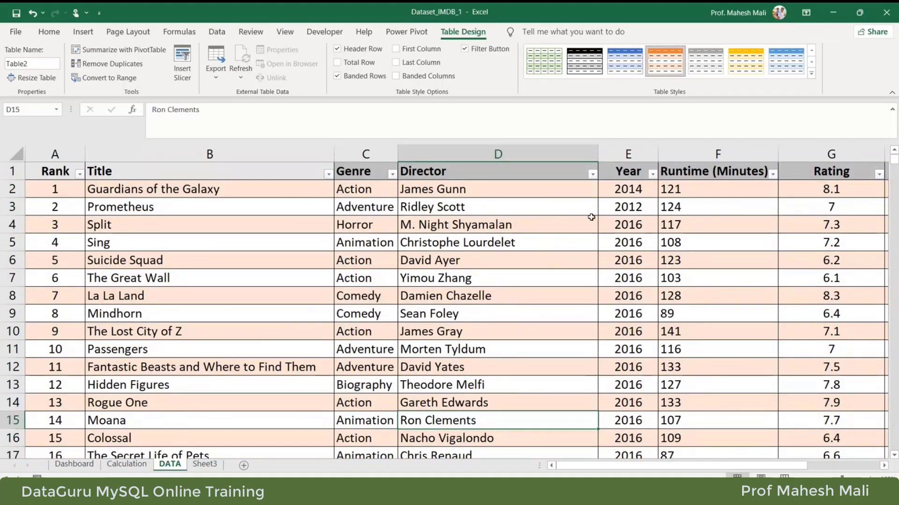
# Filter the Year column to 2006 only and look through the matching movies
pyautogui.click(653, 175)
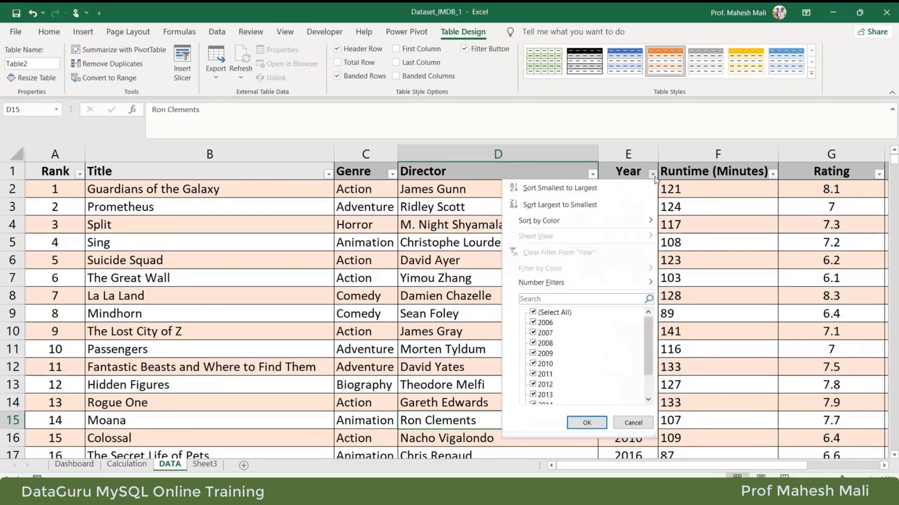
pyautogui.click(533, 312)
pyautogui.click(533, 322)
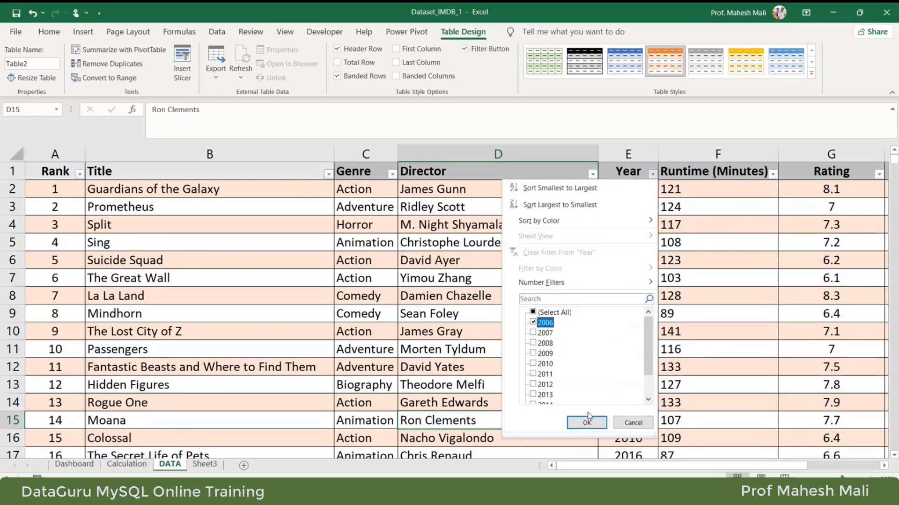
pyautogui.click(588, 420)
pyautogui.scroll(-9, 594, 354)
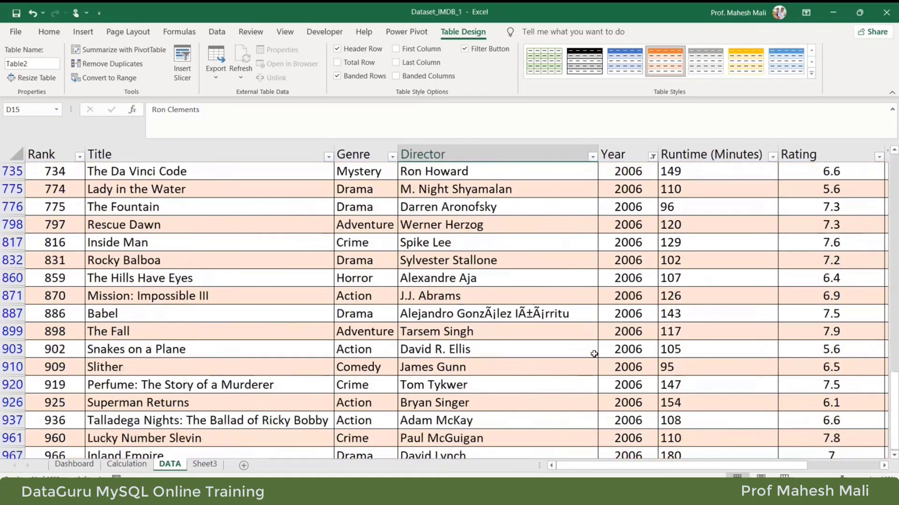
pyautogui.scroll(-2, 593, 355)
pyautogui.scroll(11, 593, 354)
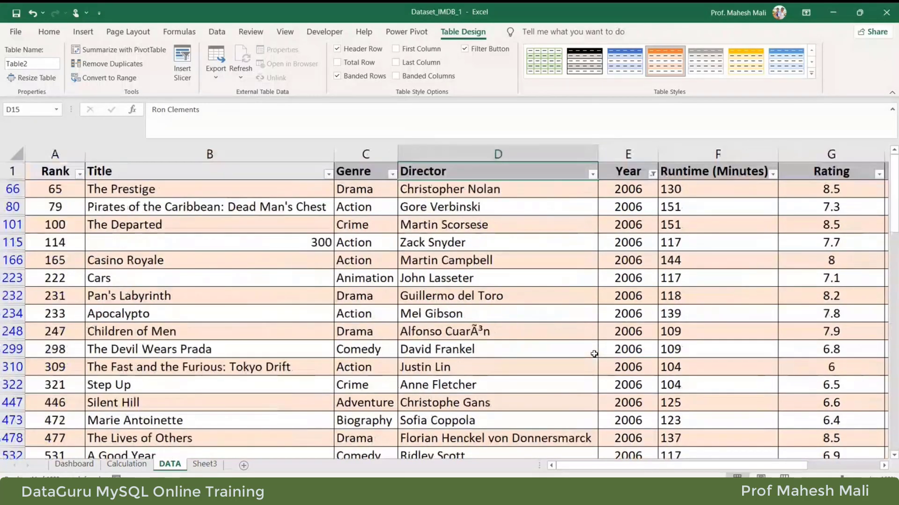
pyautogui.click(652, 174)
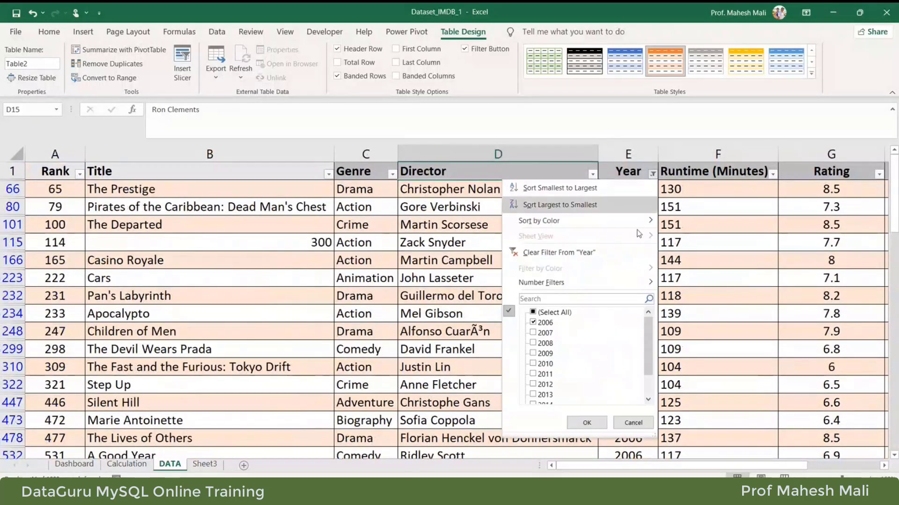
pyautogui.click(552, 312)
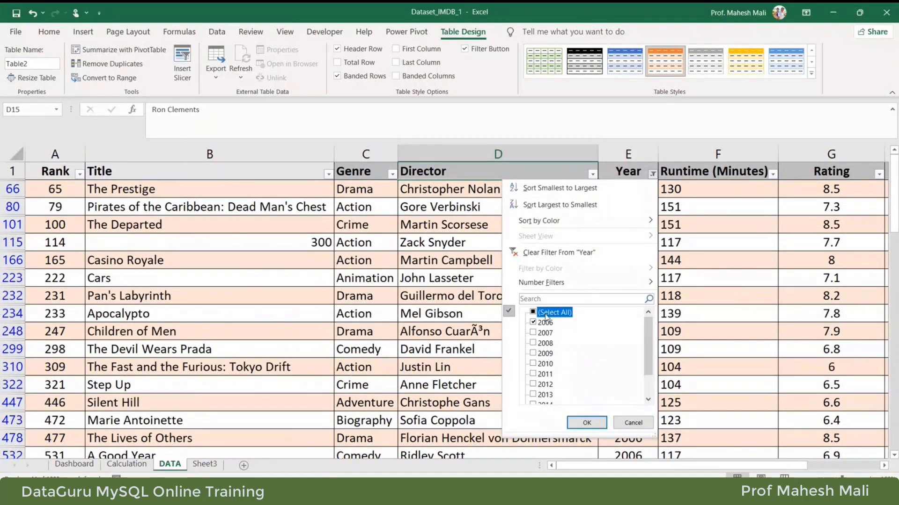
pyautogui.click(631, 422)
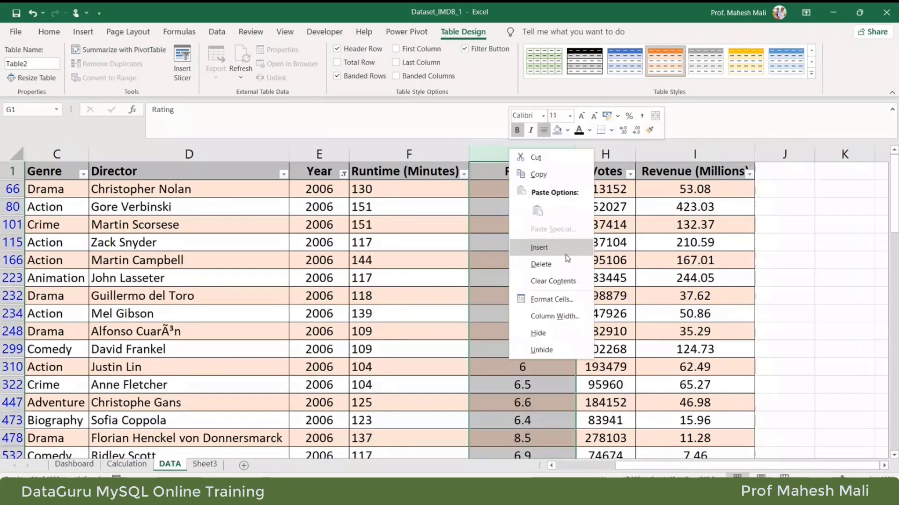
# Insert a table column between Runtime (Minutes) and Rating and fill it with =[@[Runtime (Minutes)]]*2
pyautogui.click(538, 242)
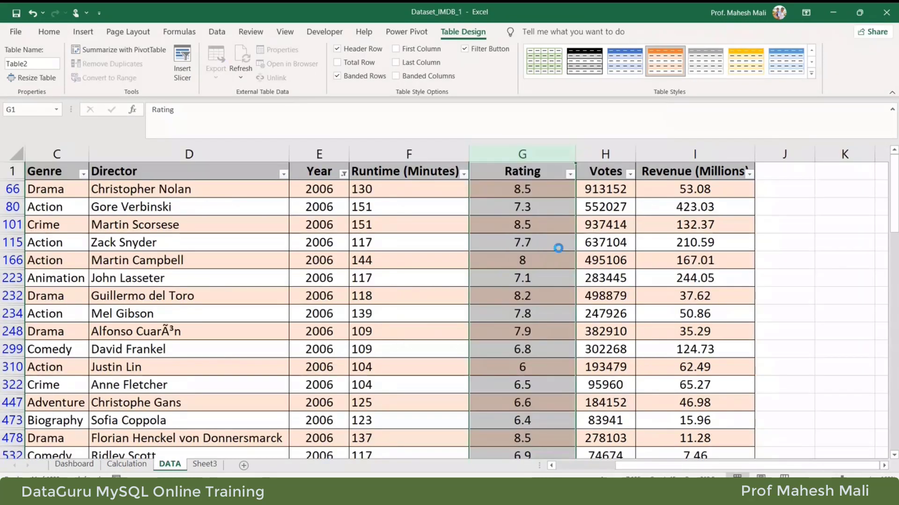
pyautogui.click(522, 190)
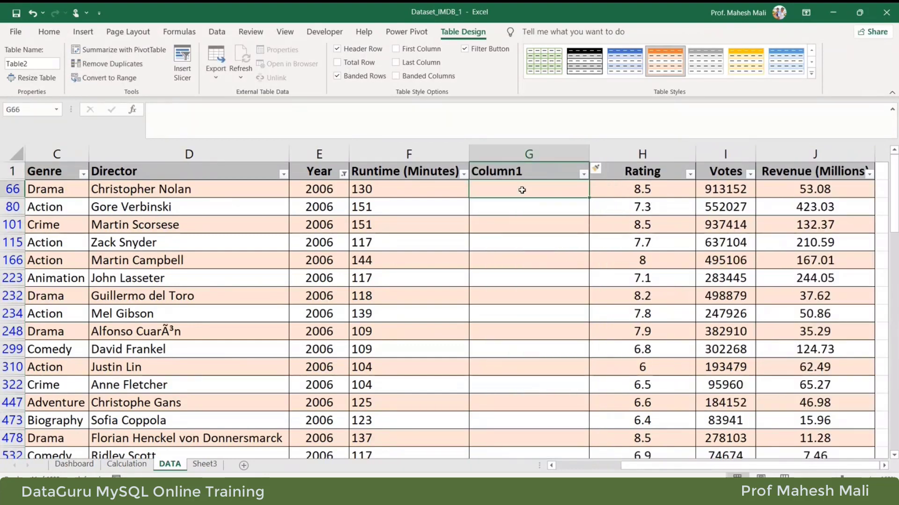
pyautogui.write('=')
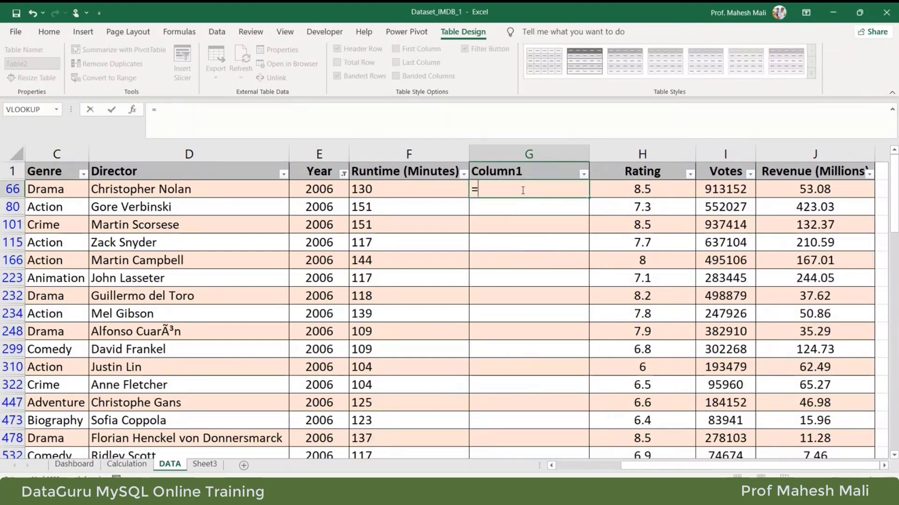
pyautogui.click(440, 194)
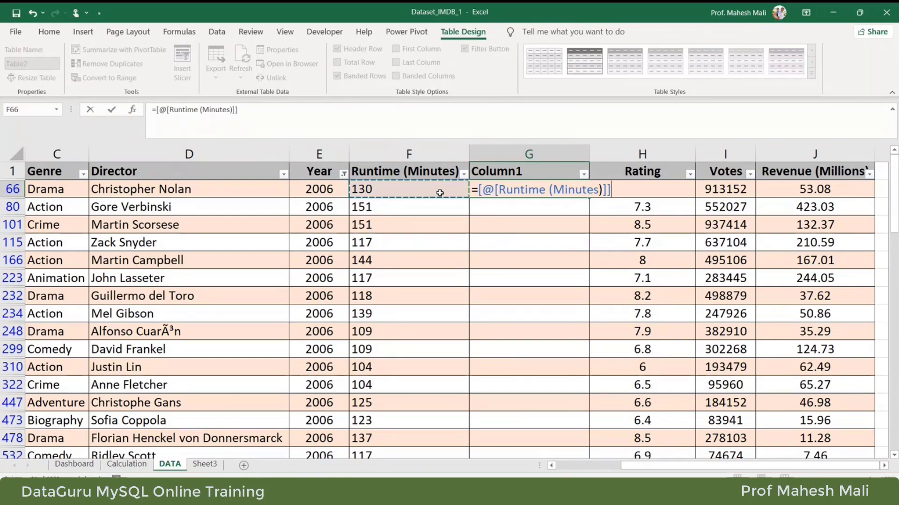
pyautogui.write('*2')
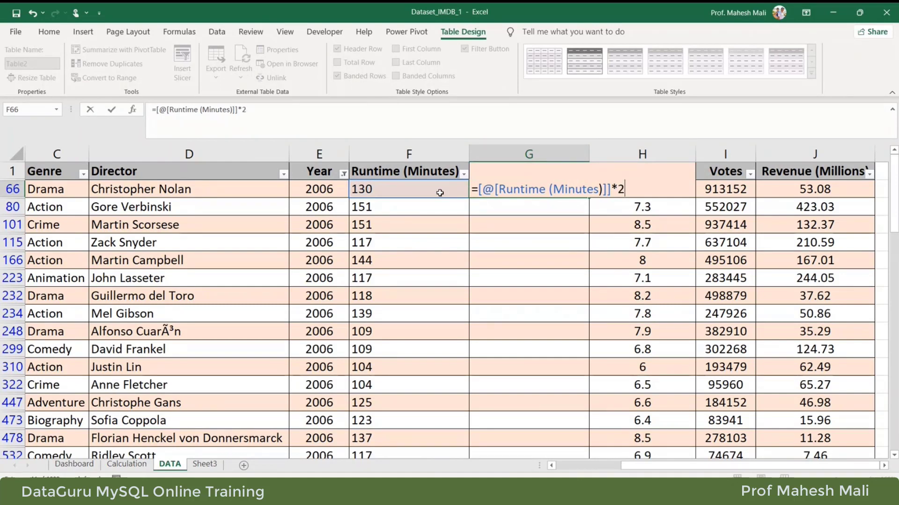
pyautogui.press('Return')
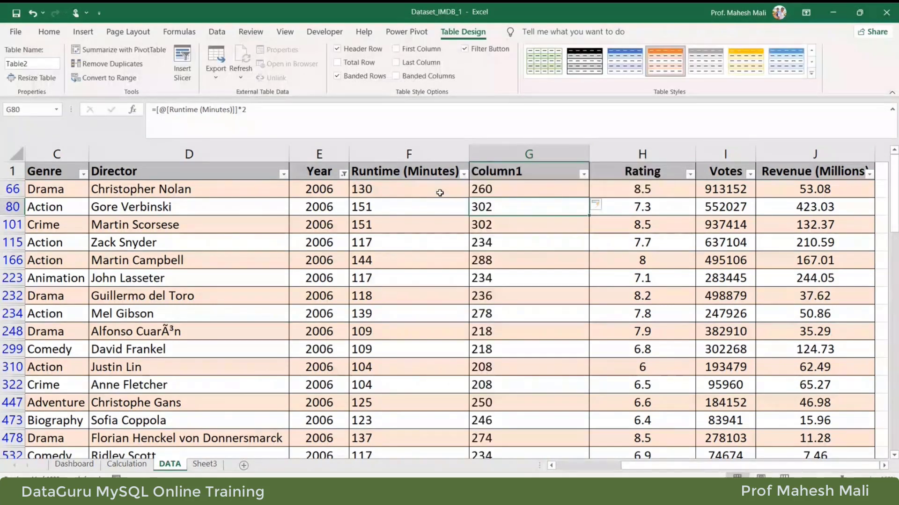
# Examine the structured-reference formula in the Column1 cells next to Runtime (Minutes) on the DATA sheet
pyautogui.click(493, 189)
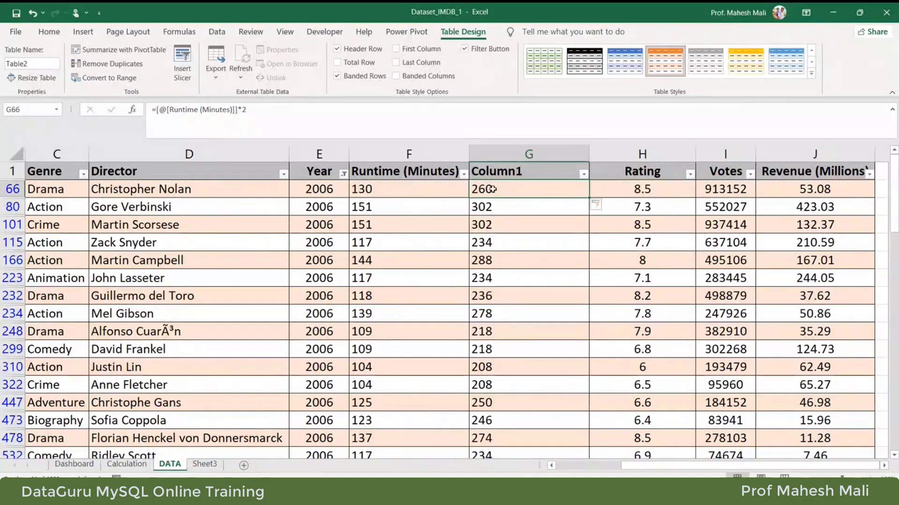
pyautogui.click(495, 207)
pyautogui.click(497, 191)
pyautogui.doubleClick(498, 191)
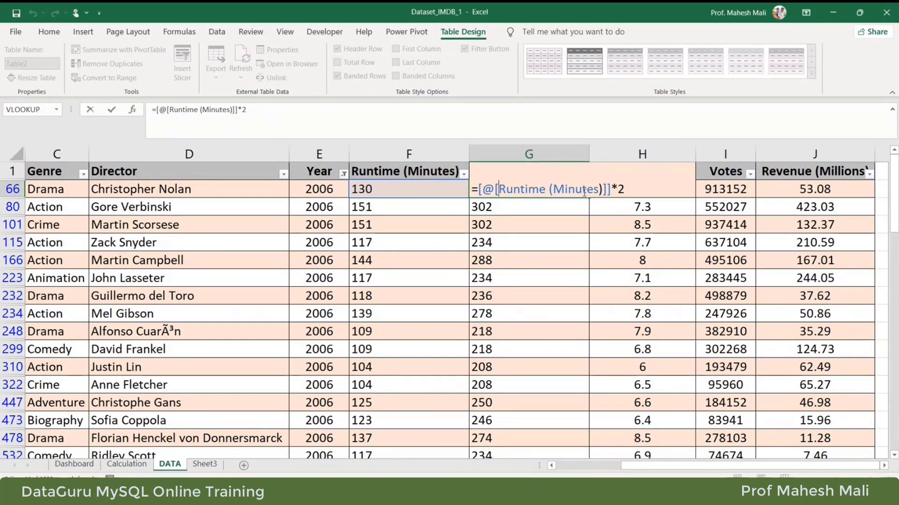
pyautogui.press('Return')
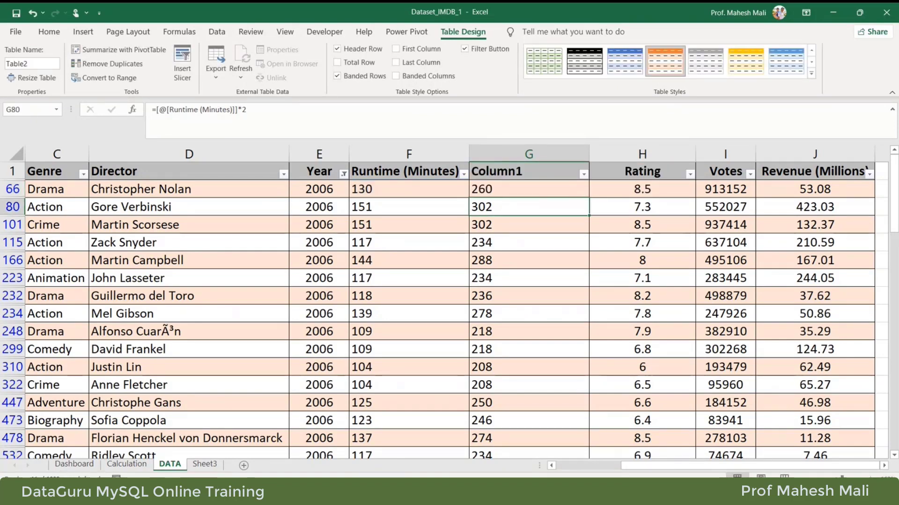
pyautogui.press('Up')
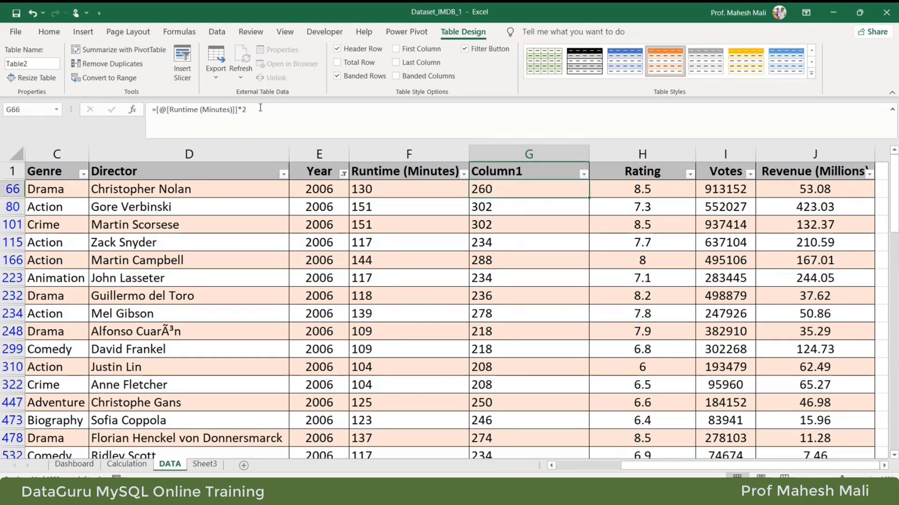
# Copy the formula text =[@[Runtime (Minutes)]]*2 into cell A1 of a new worksheet and autofit column A
pyautogui.moveTo(260, 107); pyautogui.dragTo(140, 111)
pyautogui.hotkey('ctrl', 'c')
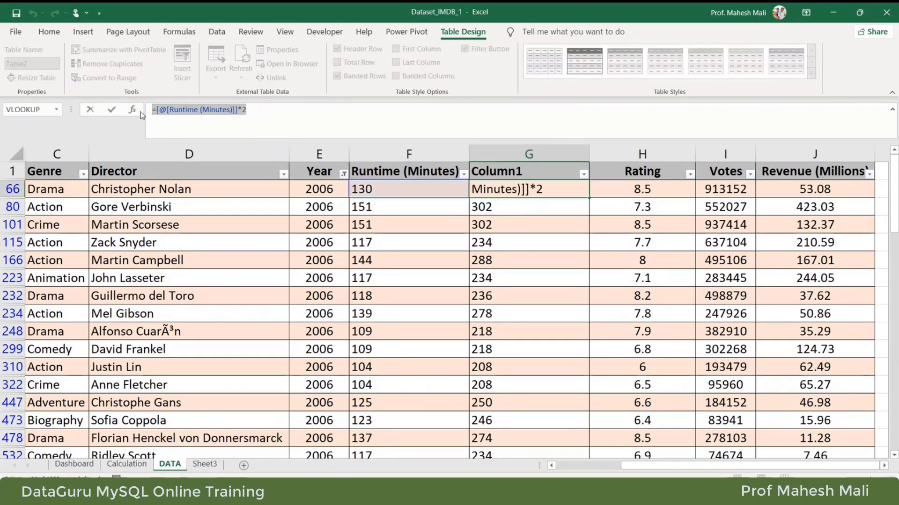
pyautogui.write('=')
pyautogui.click(205, 464)
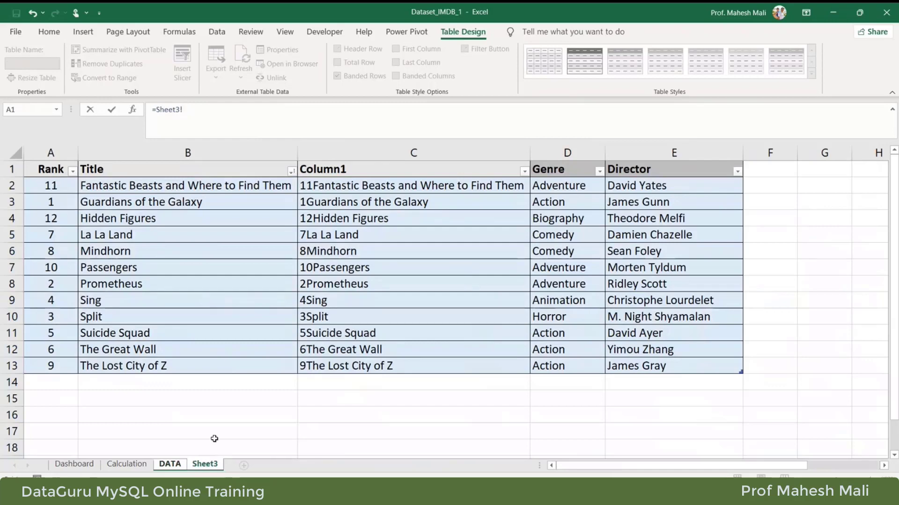
pyautogui.press('Escape')
pyautogui.click(243, 465)
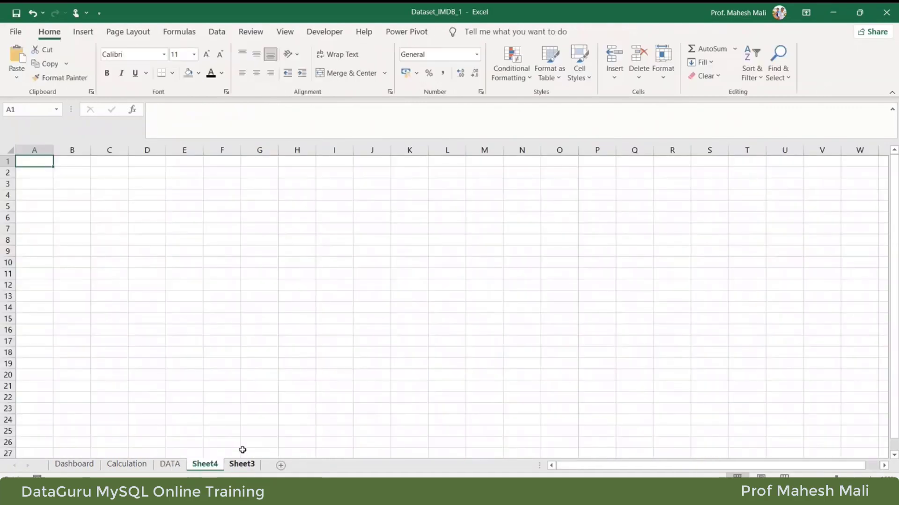
pyautogui.hotkey('ctrl', 'v')
pyautogui.doubleClick(53, 149)
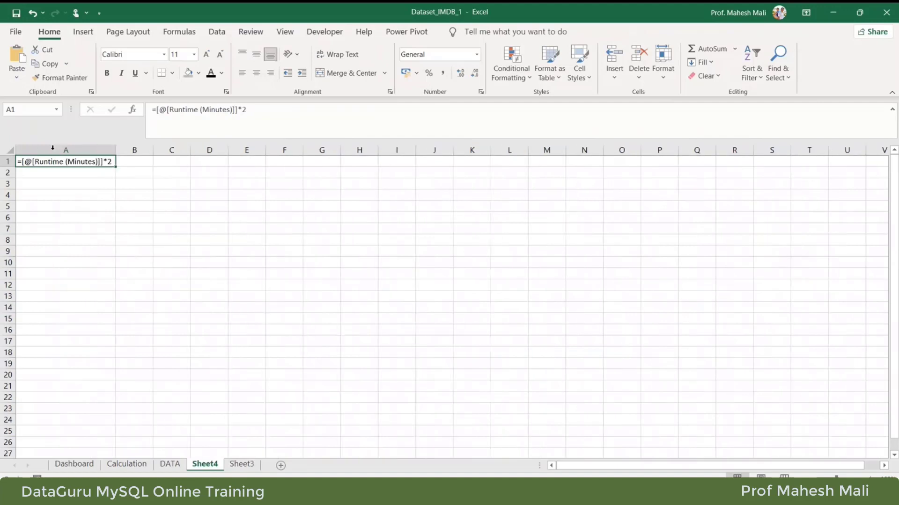
# Try to qualify the formula in A1 with the table name as =imdb[@[Runtime (Minutes)]]*2
pyautogui.click(139, 184)
pyautogui.click(93, 161)
pyautogui.click(159, 126)
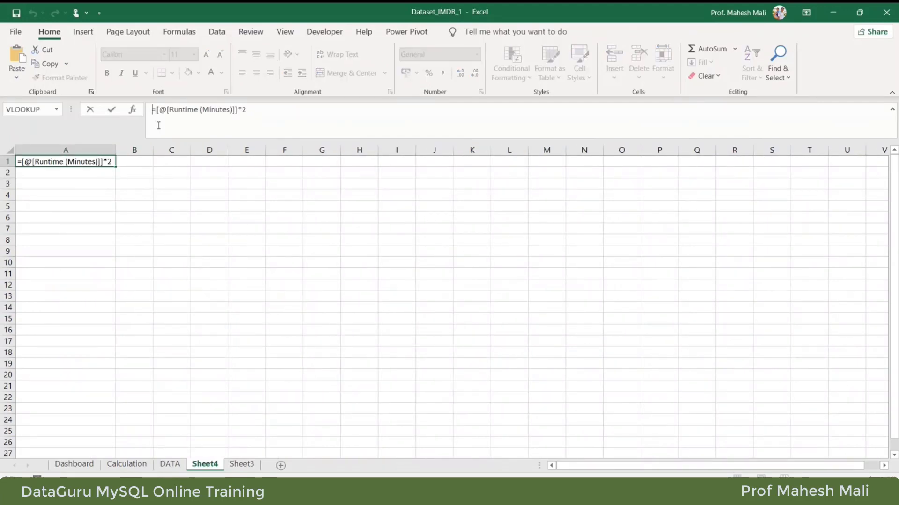
pyautogui.write('im')
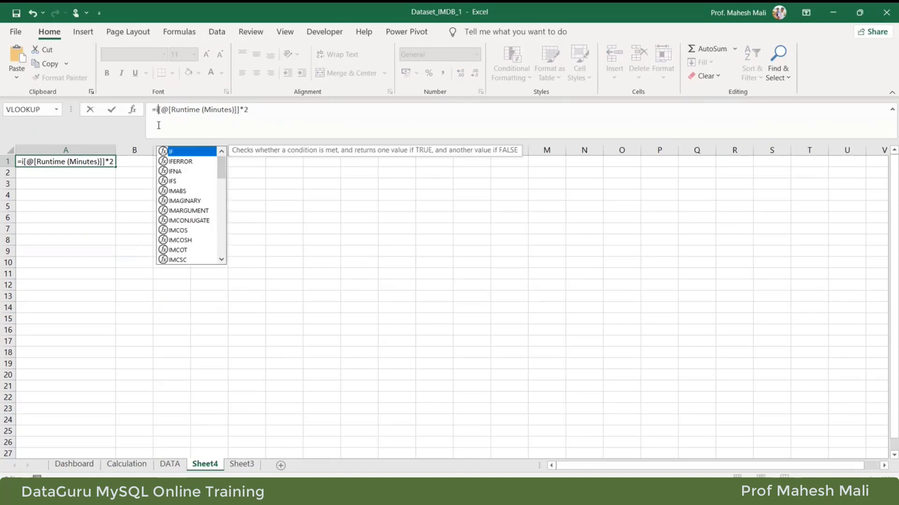
pyautogui.write('db')
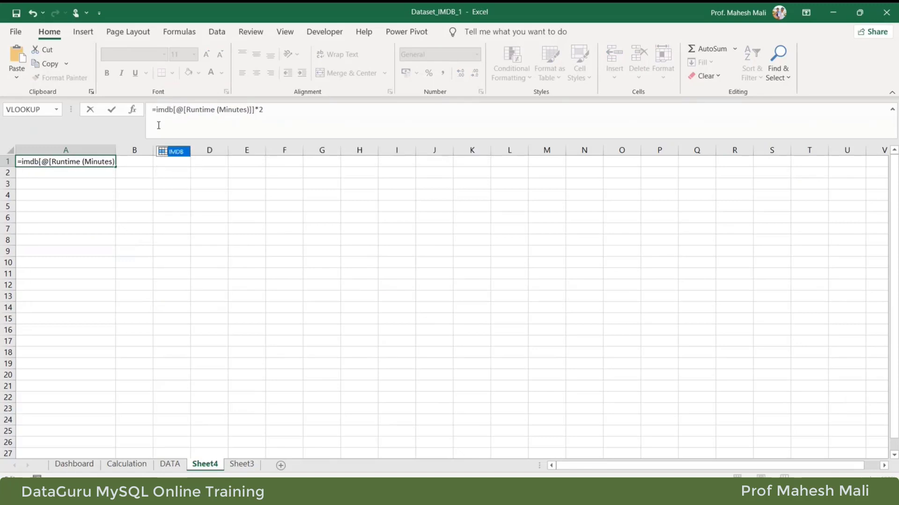
pyautogui.press('Return')
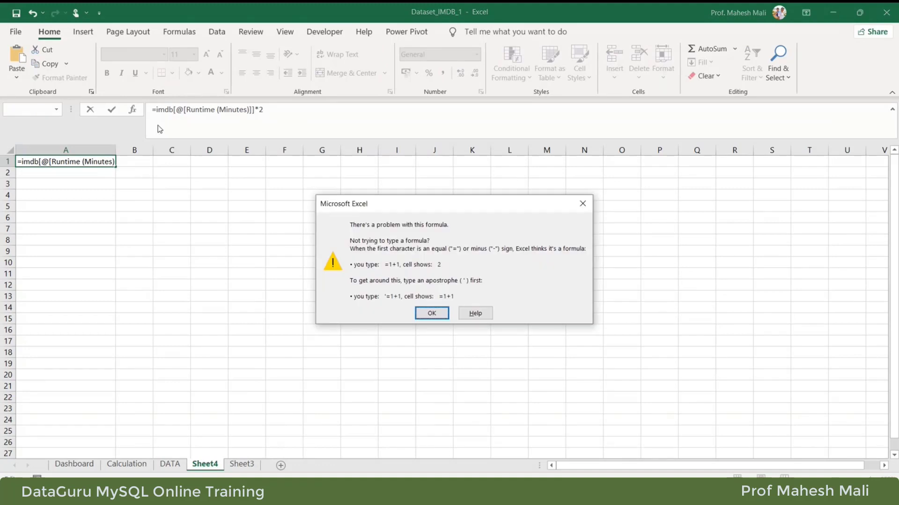
pyautogui.click(432, 313)
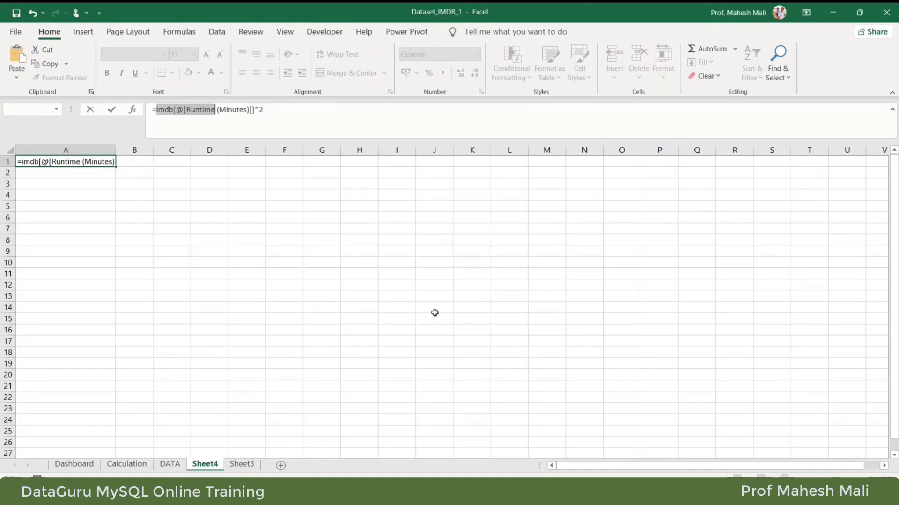
# Try =imdb[@[Runtime (Minutes)]] without the multiplication, pick reference cells on the DATA sheet, and abandon the edit
pyautogui.click(166, 107)
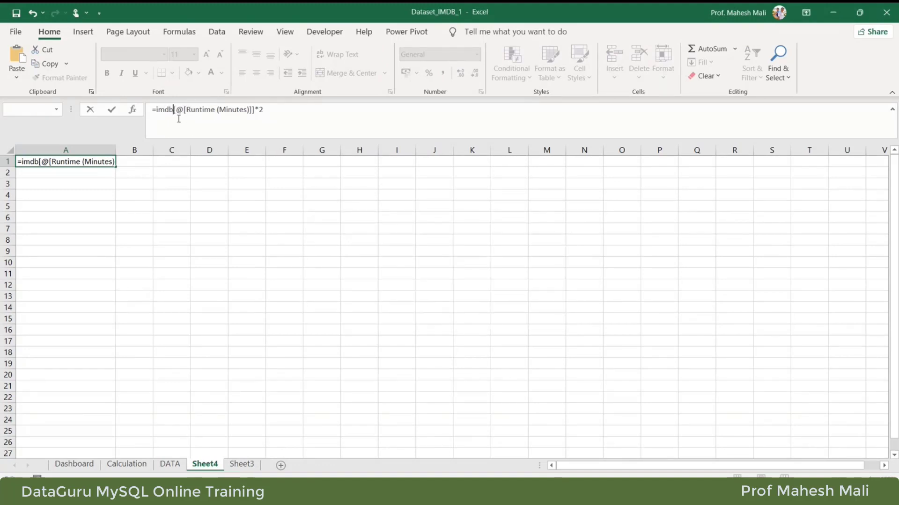
pyautogui.click(277, 111)
pyautogui.press('BackSpace')
pyautogui.press('BackSpace')
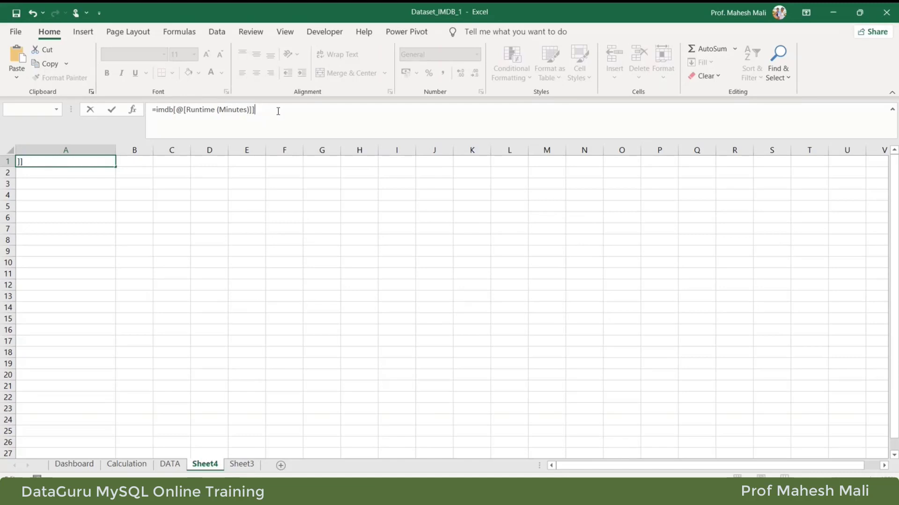
pyautogui.press('Return')
pyautogui.click(435, 317)
pyautogui.click(165, 468)
pyautogui.click(417, 276)
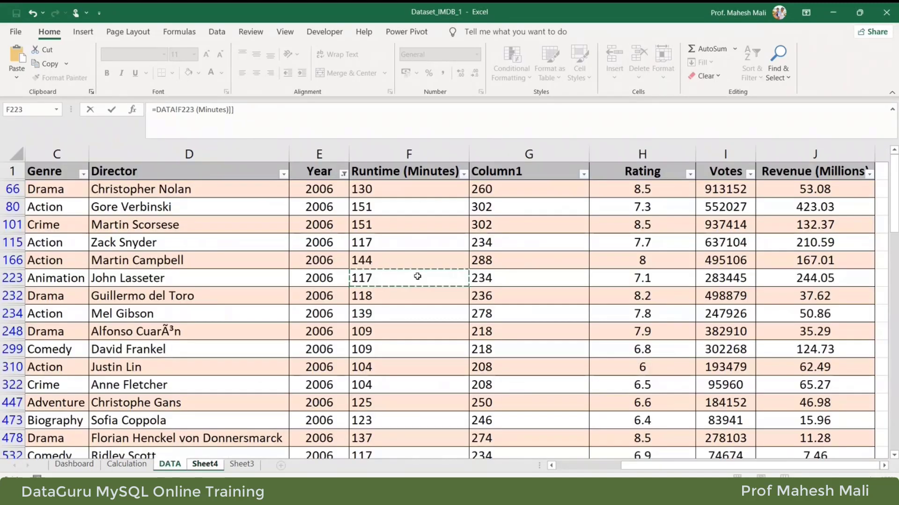
pyautogui.click(525, 191)
pyautogui.press('Escape')
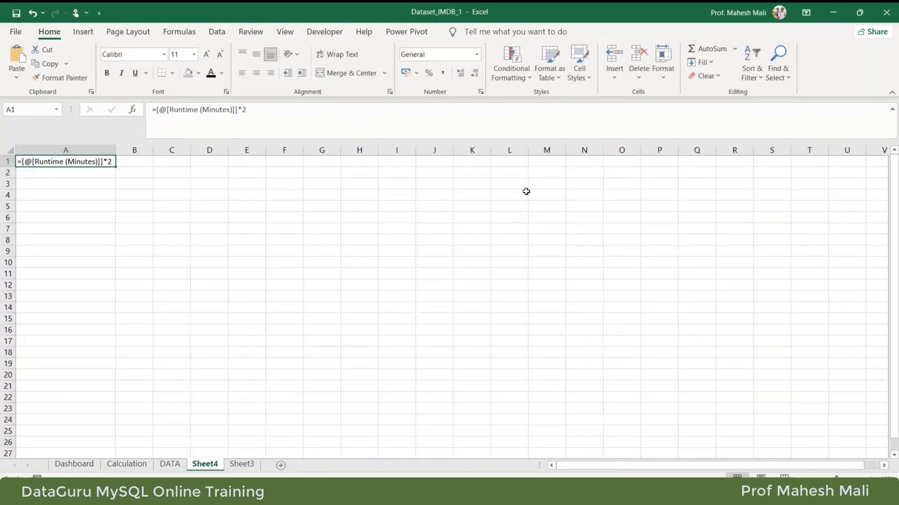
# Clear all contents of Sheet4
pyautogui.click(165, 204)
pyautogui.click(72, 204)
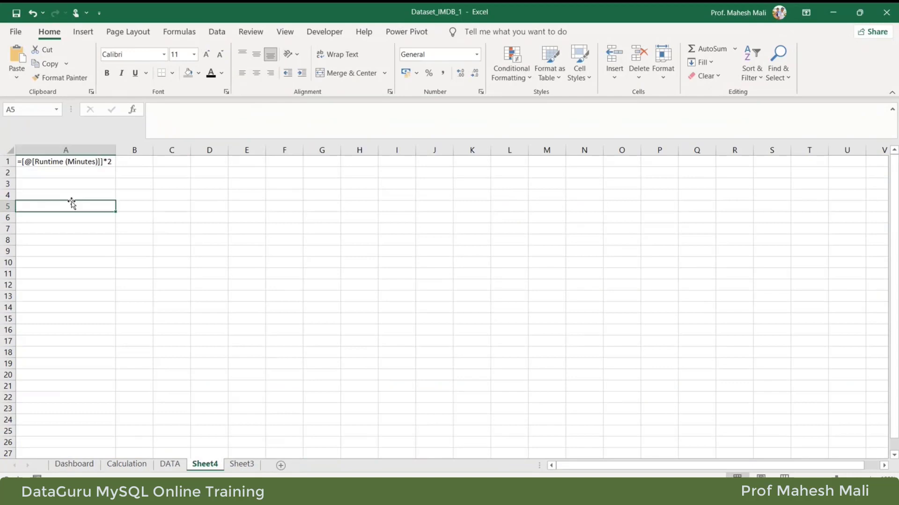
pyautogui.hotkey('ctrl', 'a')
pyautogui.press('Delete')
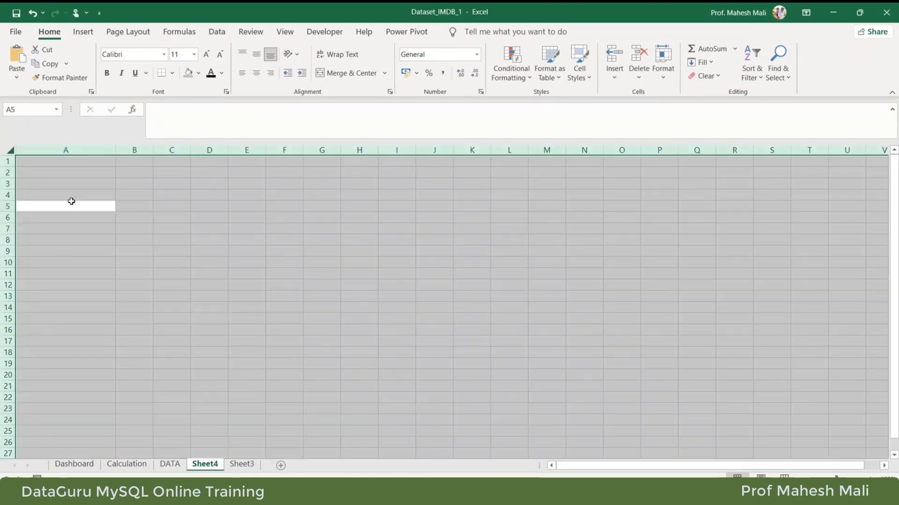
# Rename the Column1 header on the DATA sheet to Price and narrow that column to fit its values
pyautogui.click(169, 464)
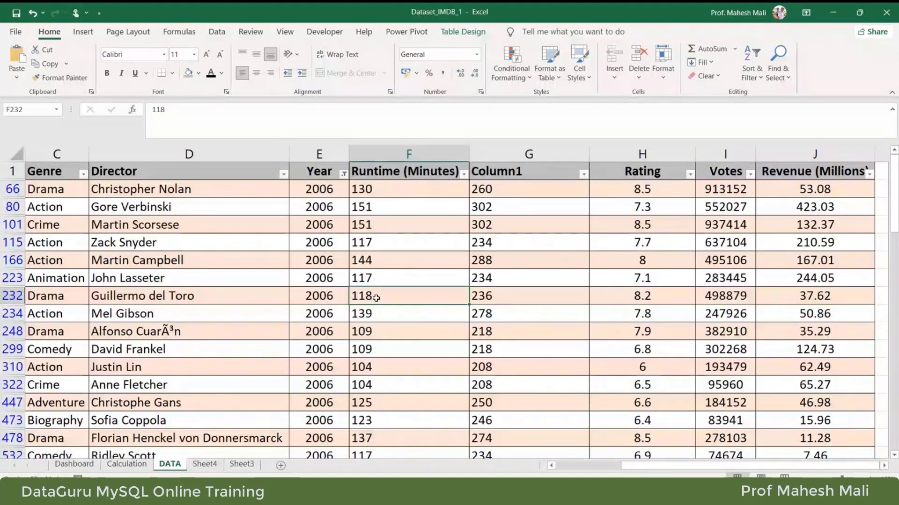
pyautogui.click(542, 173)
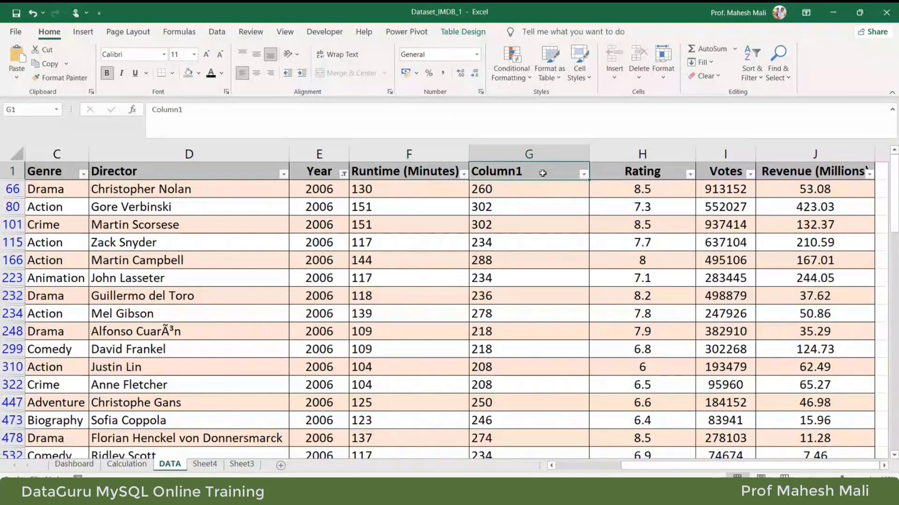
pyautogui.write('Pr')
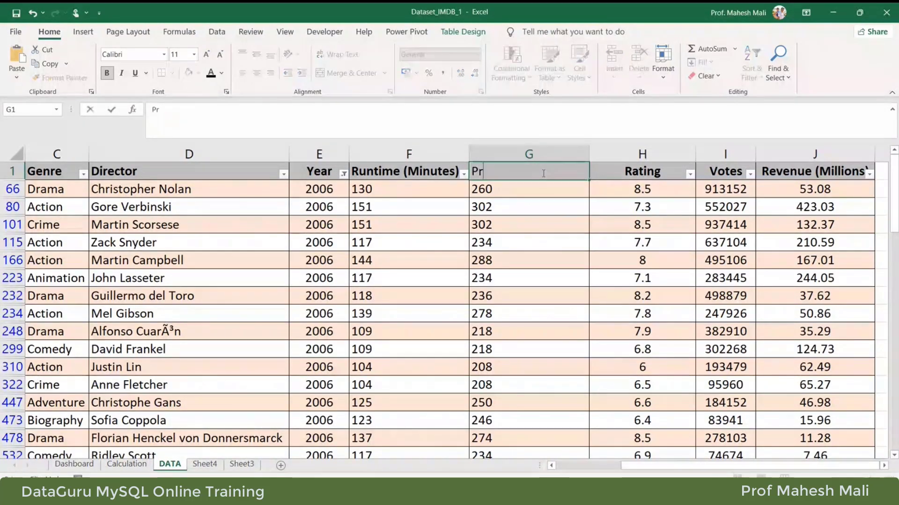
pyautogui.write('ice')
pyautogui.press('Return')
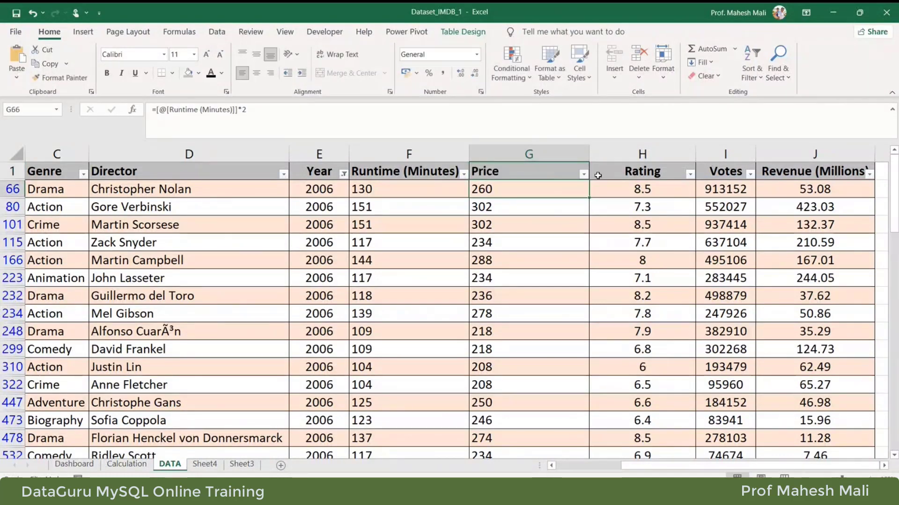
pyautogui.moveTo(589, 154); pyautogui.dragTo(518, 153)
pyautogui.click(586, 204)
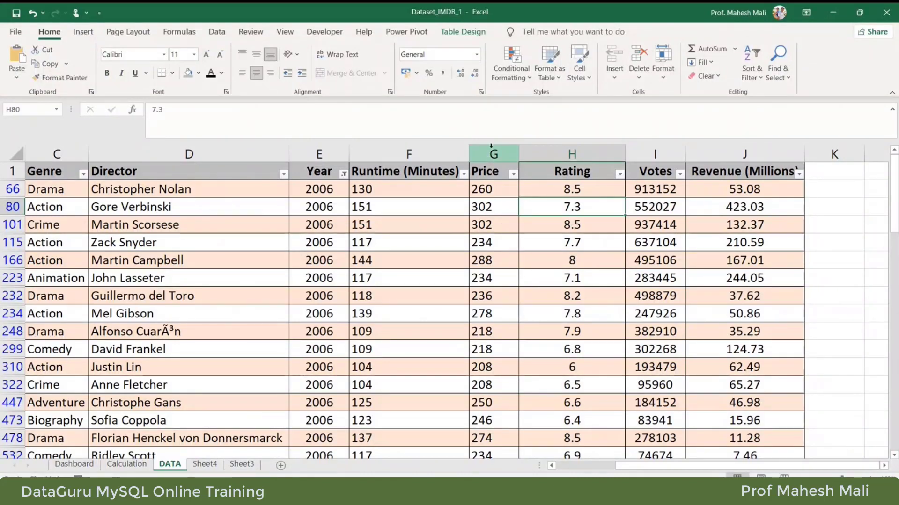
# Examine the Price column and its formula for the filtered movies on the DATA sheet
pyautogui.click(491, 151)
pyautogui.rightClick(493, 155)
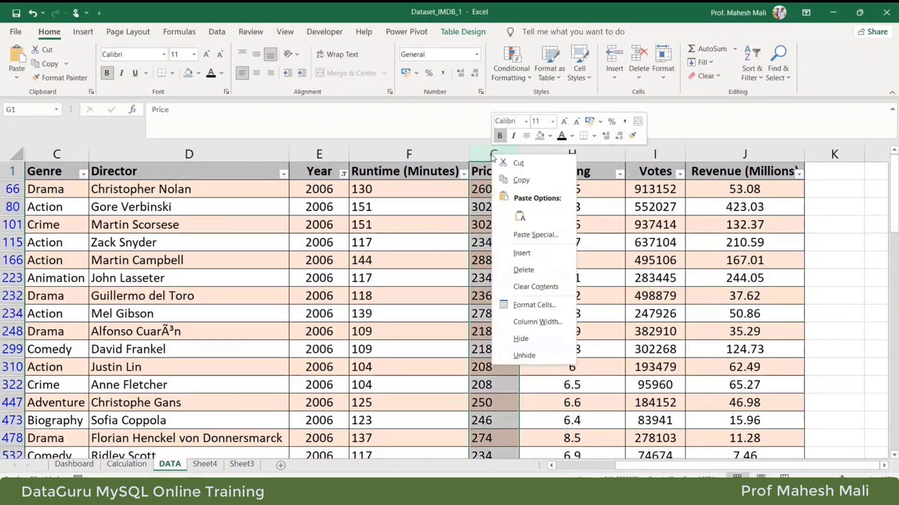
pyautogui.press('Escape')
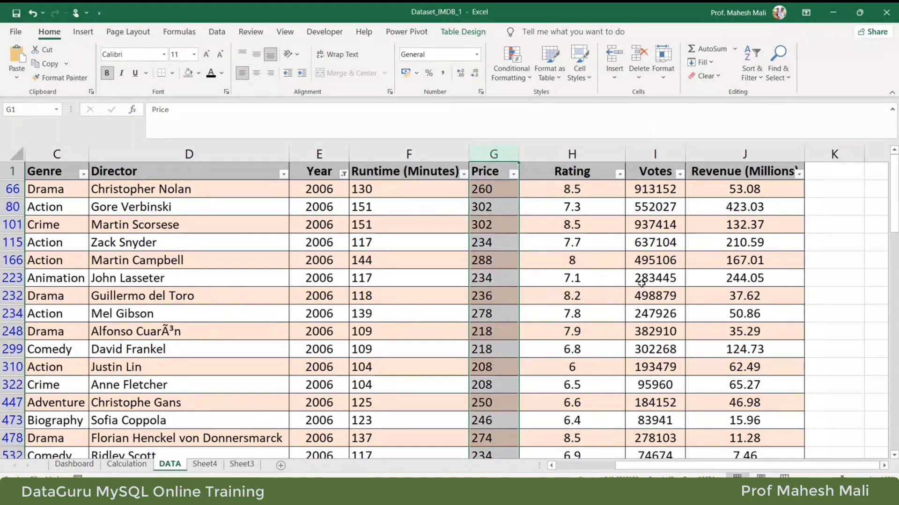
pyautogui.scroll(-1, 623, 289)
pyautogui.scroll(-1, 624, 289)
pyautogui.scroll(2, 615, 288)
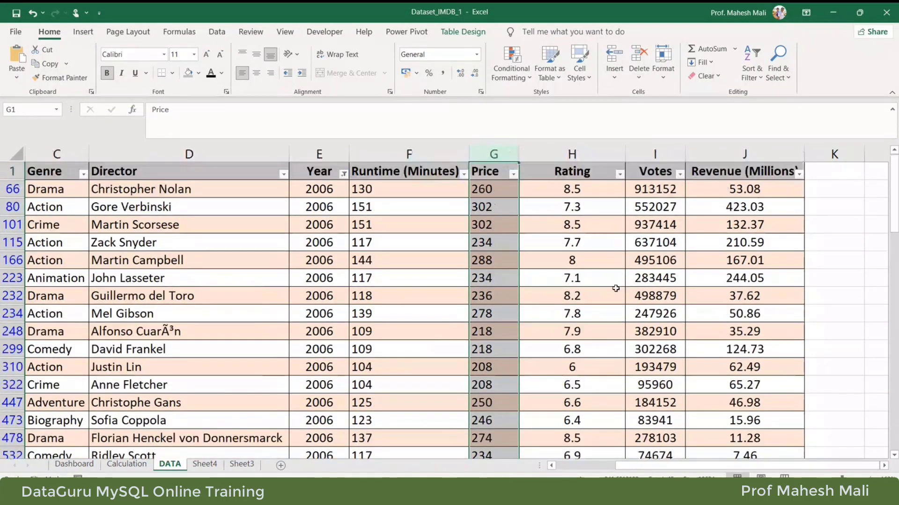
pyautogui.click(489, 190)
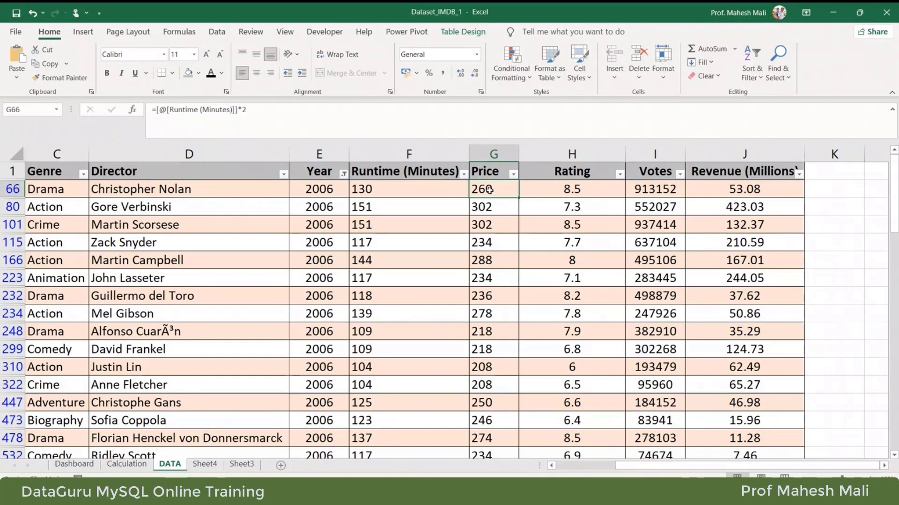
pyautogui.click(494, 154)
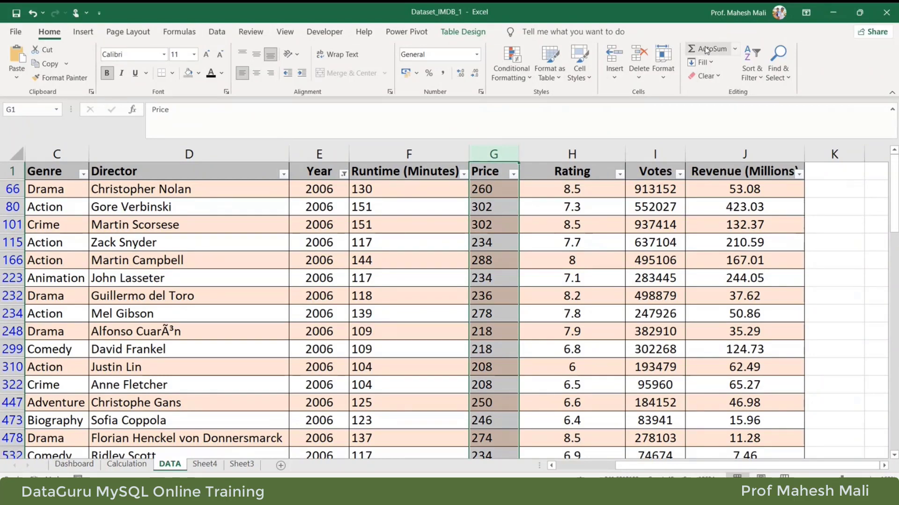
# Try AutoSum on the entire filtered movie table and undo the inserted subtotals
pyautogui.scroll(-10, 602, 379)
pyautogui.click(595, 262)
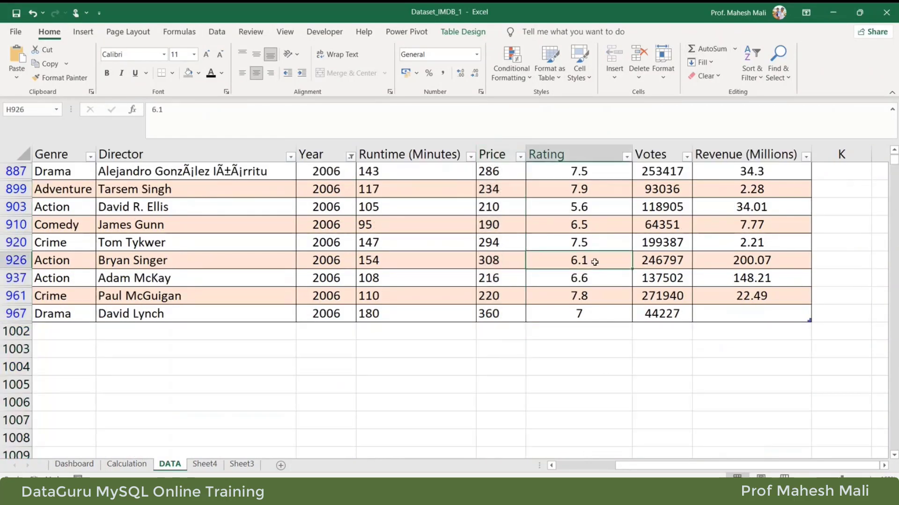
pyautogui.hotkey('ctrl', 'a')
pyautogui.click(707, 49)
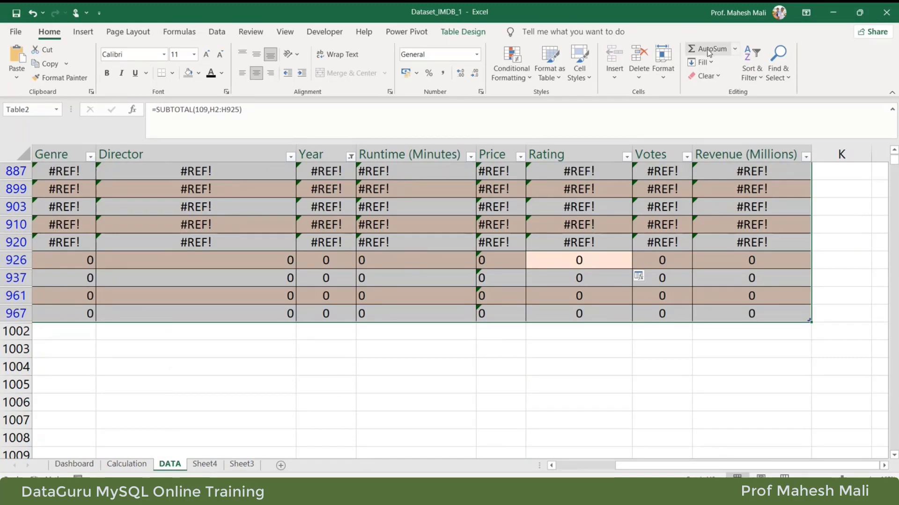
pyautogui.click(590, 383)
pyautogui.hotkey('ctrl', 'z')
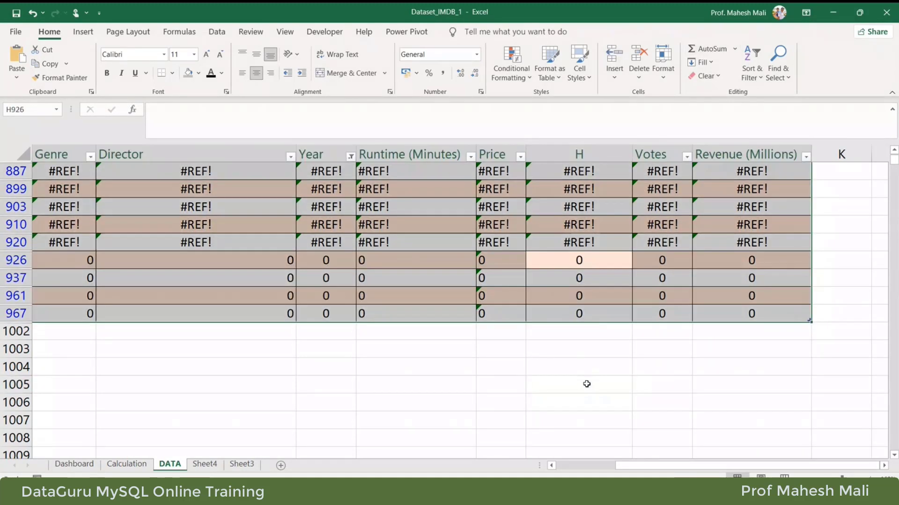
pyautogui.click(601, 382)
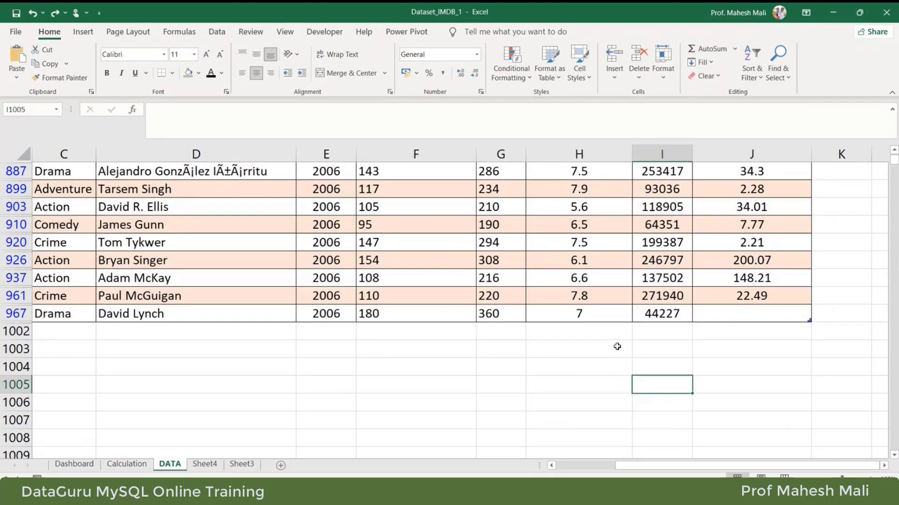
# Try AutoSum on the Rating column of the filtered movie table and undo the inserted subtotals
pyautogui.click(598, 153)
pyautogui.click(596, 315)
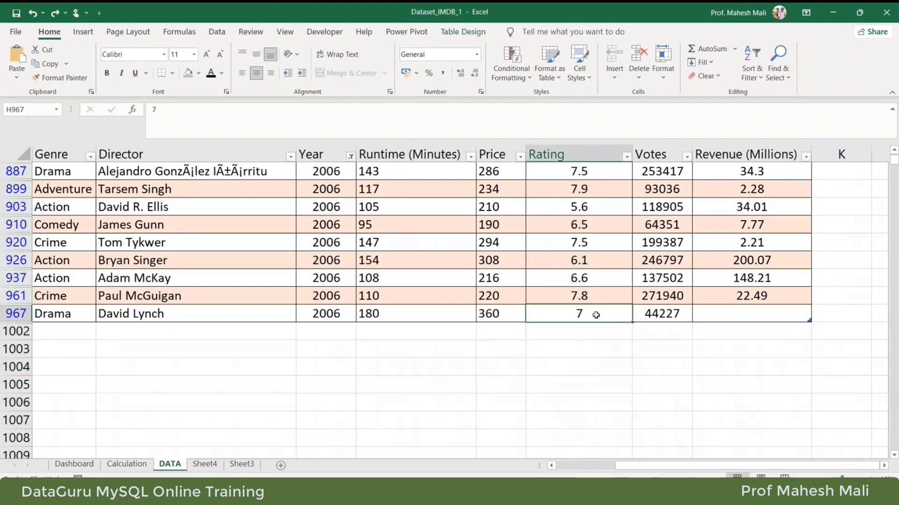
pyautogui.hotkey('ctrl', 'shift', 'Up')
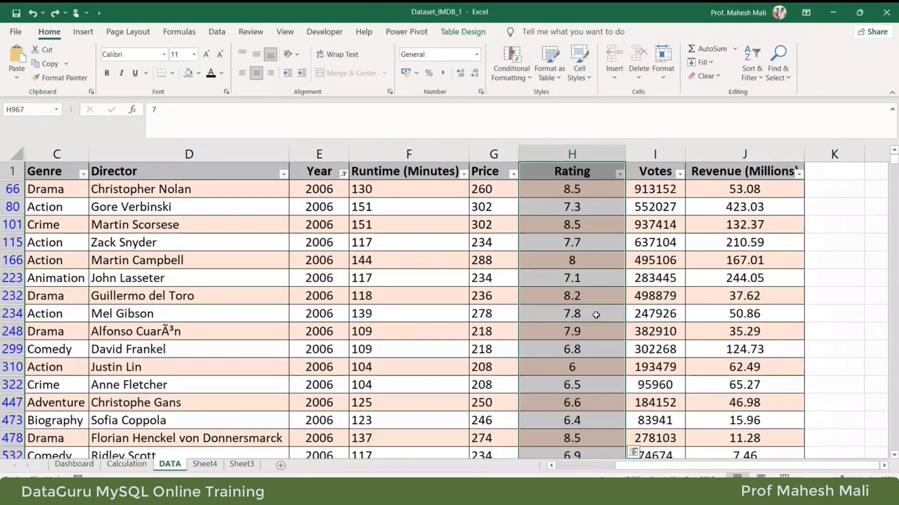
pyautogui.hotkey('alt', '=')
pyautogui.scroll(-1, 632, 351)
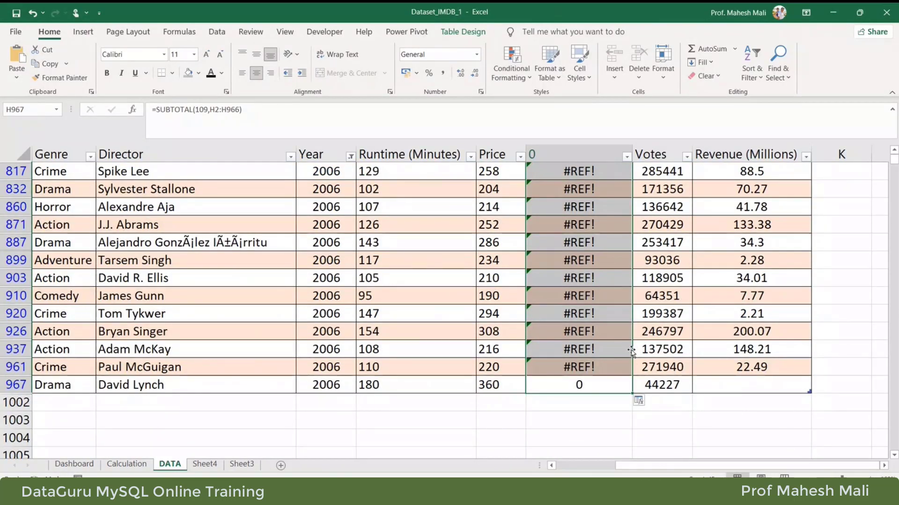
pyautogui.hotkey('ctrl', 'z')
pyautogui.click(664, 385)
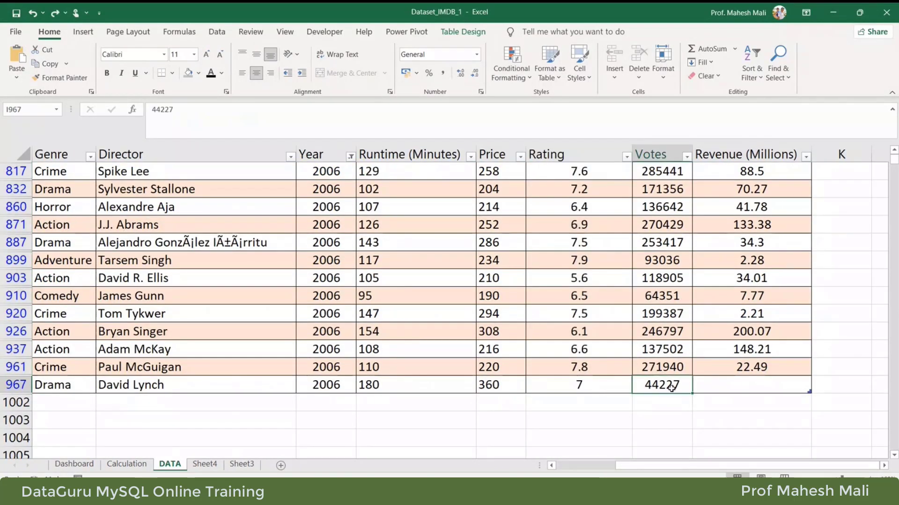
pyautogui.click(565, 154)
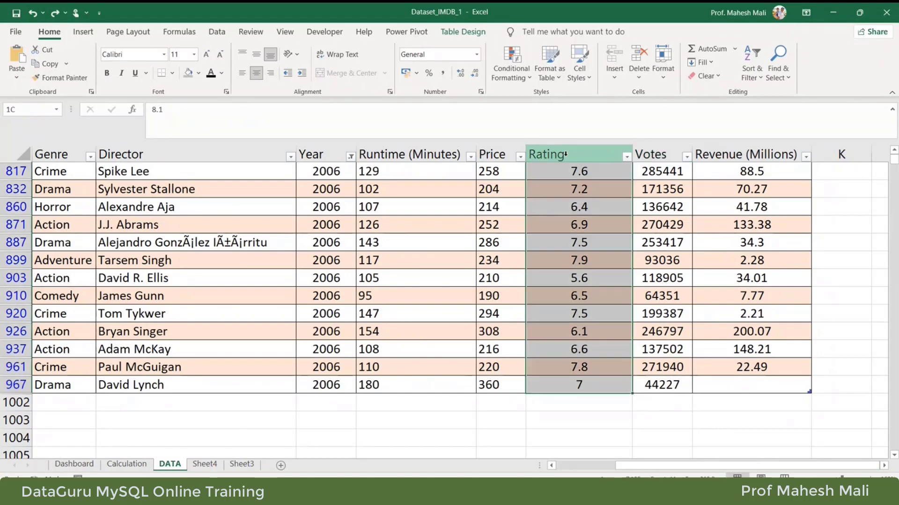
pyautogui.click(82, 34)
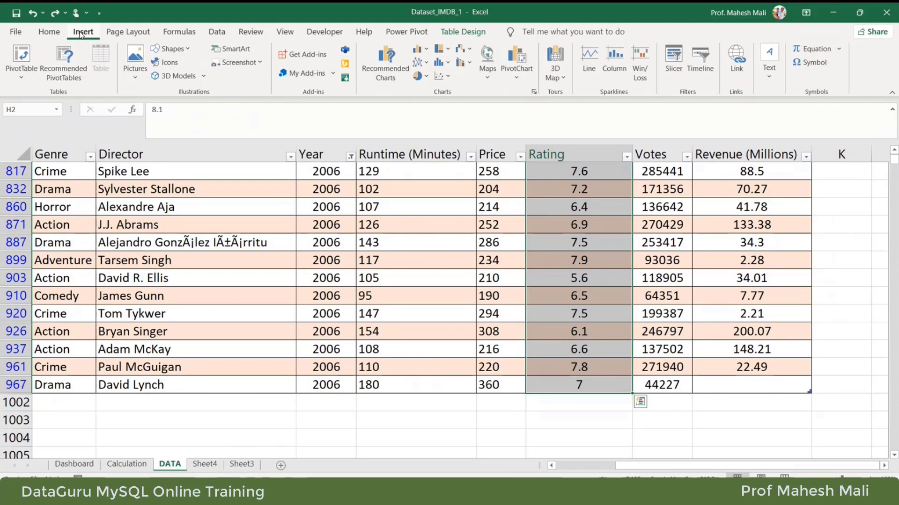
pyautogui.click(146, 31)
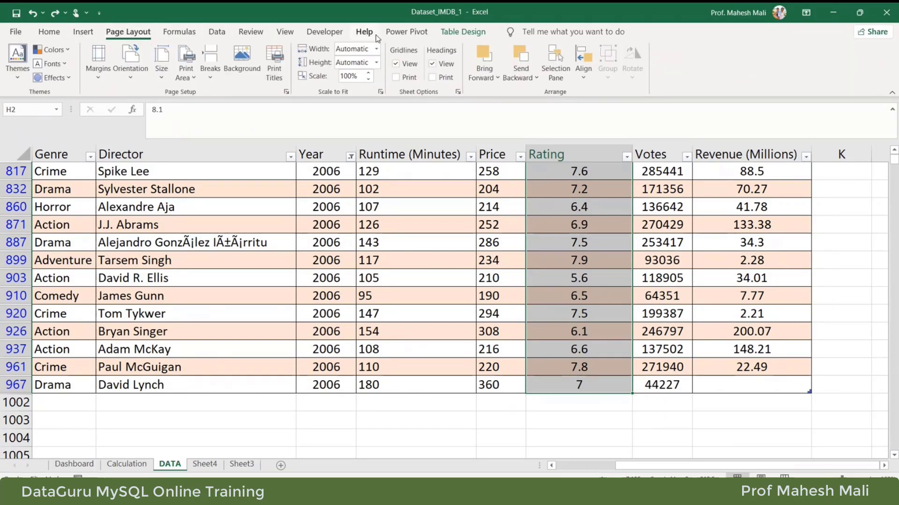
pyautogui.click(174, 33)
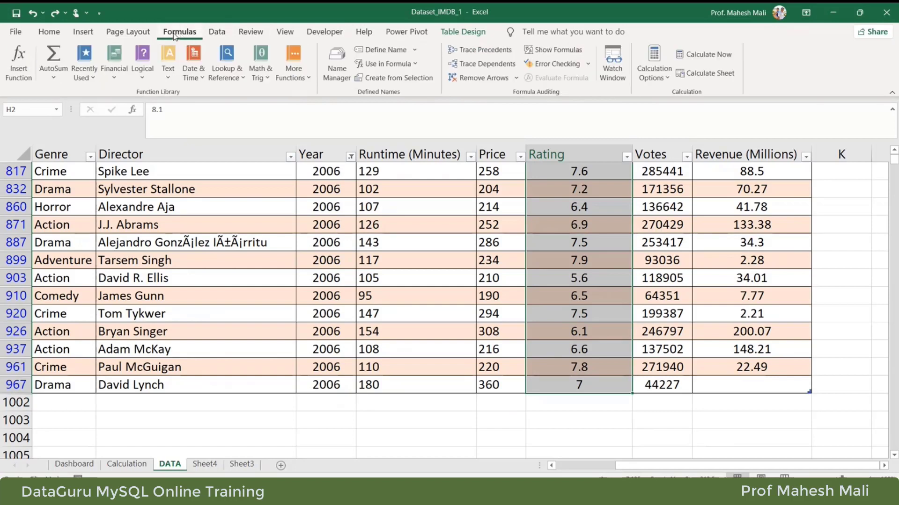
pyautogui.click(222, 36)
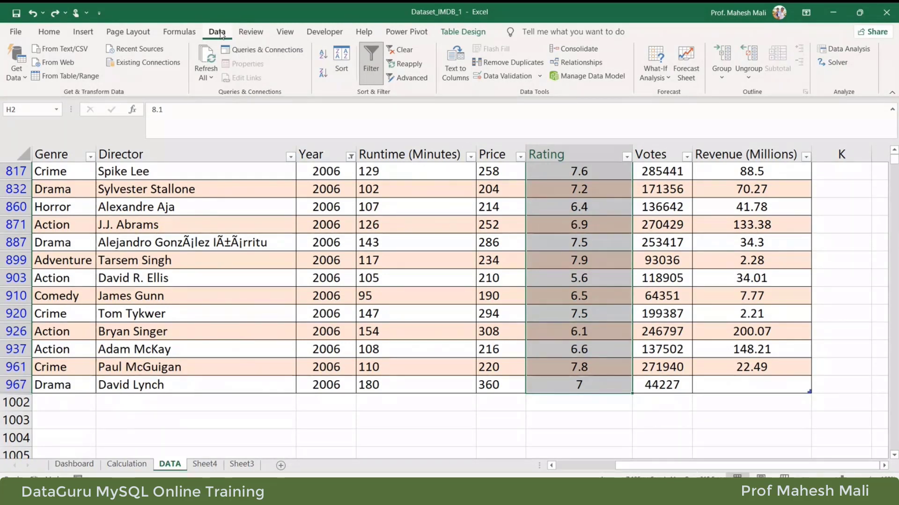
pyautogui.click(251, 31)
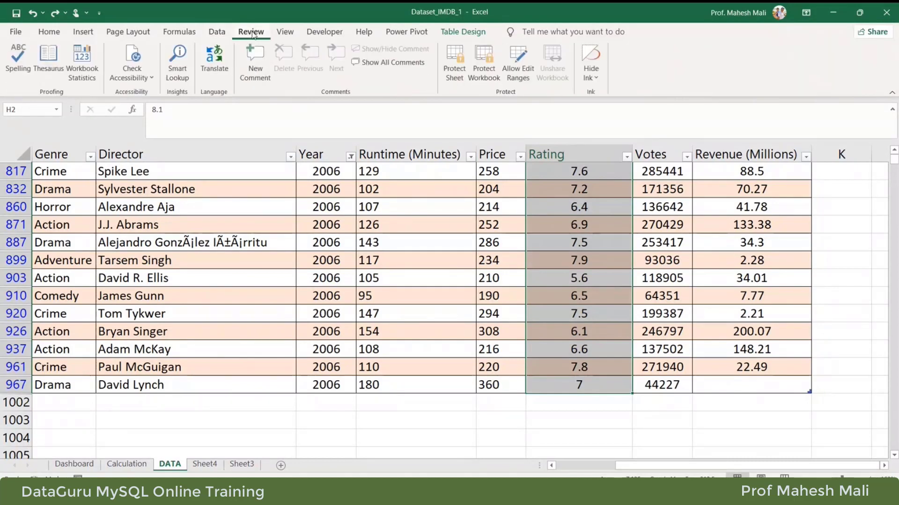
pyautogui.click(285, 31)
pyautogui.click(325, 33)
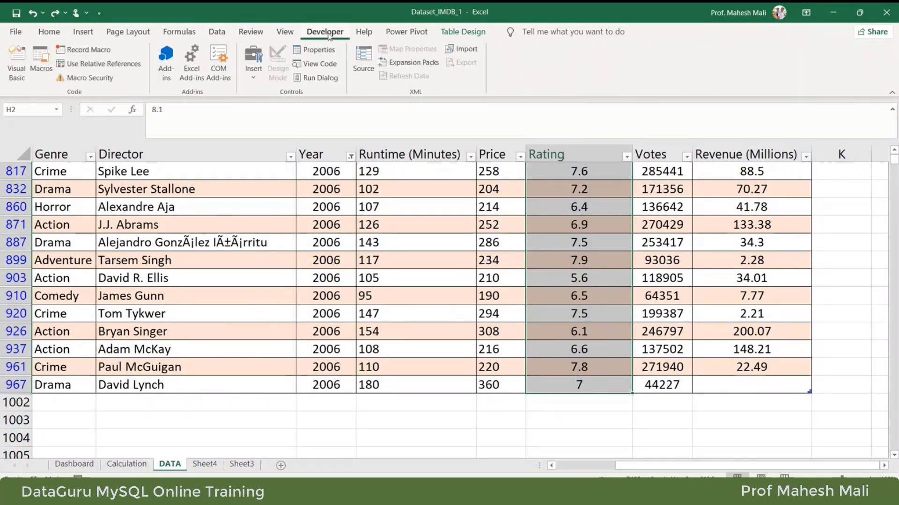
# Preview the recommended PivotTables for the whole movie table, including rating, runtime and price summaries by genre, without inserting one
pyautogui.click(85, 34)
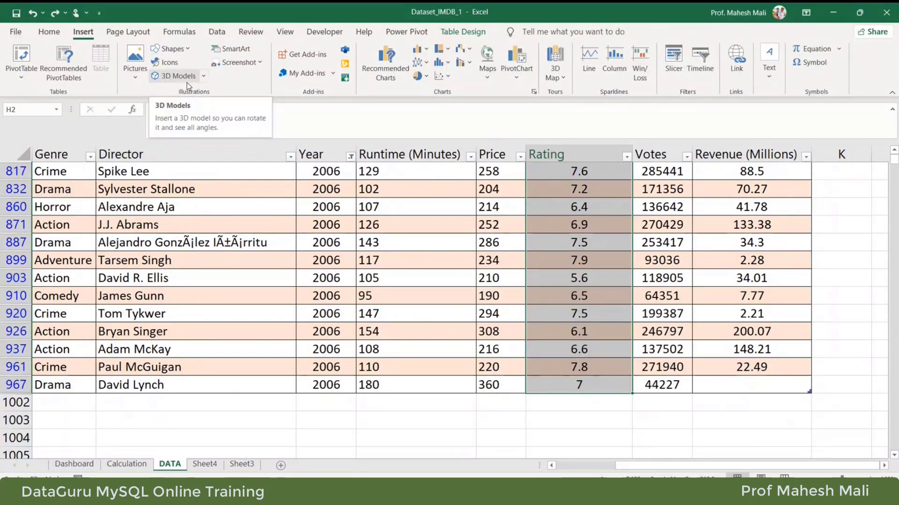
pyautogui.click(431, 276)
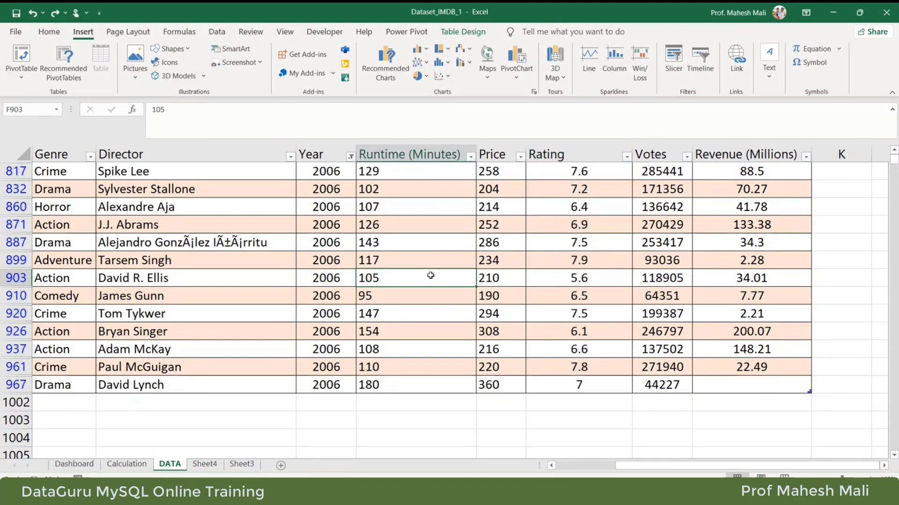
pyautogui.hotkey('ctrl', 'a')
pyautogui.scroll(8, 218, 192)
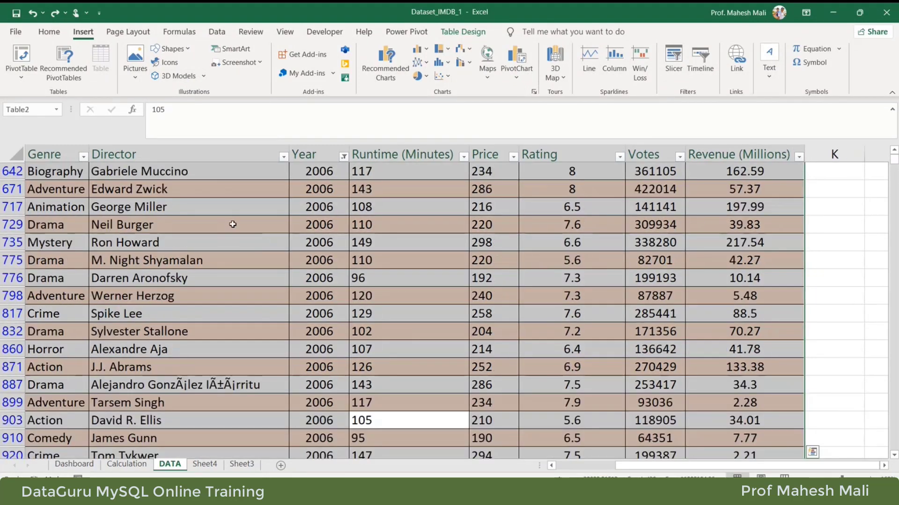
pyautogui.scroll(3, 216, 213)
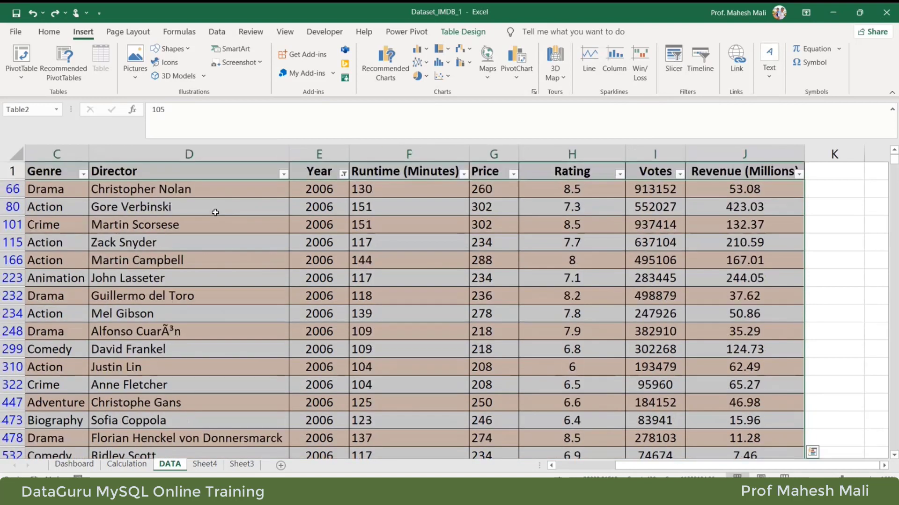
pyautogui.click(57, 78)
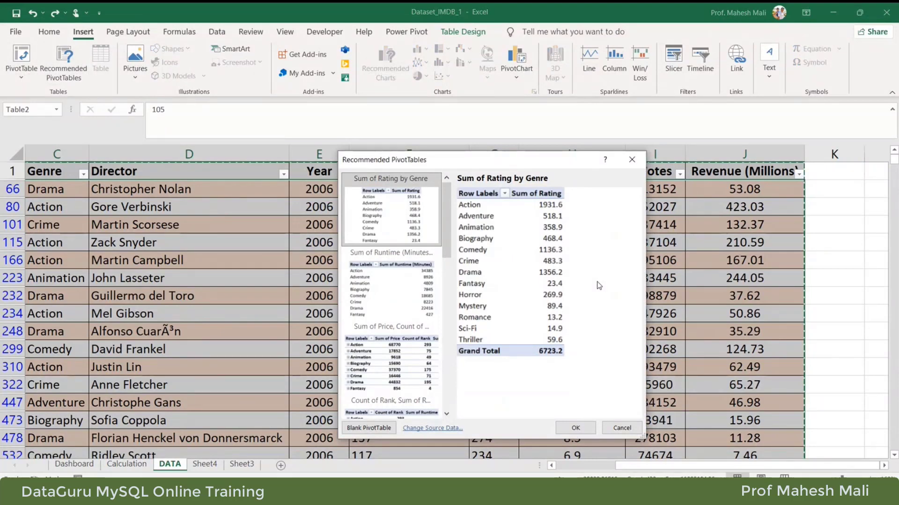
pyautogui.click(400, 289)
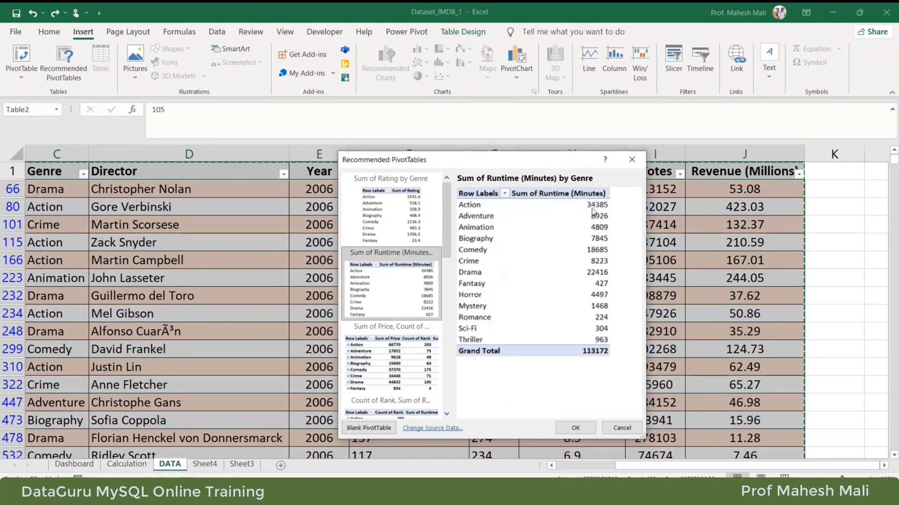
pyautogui.click(395, 358)
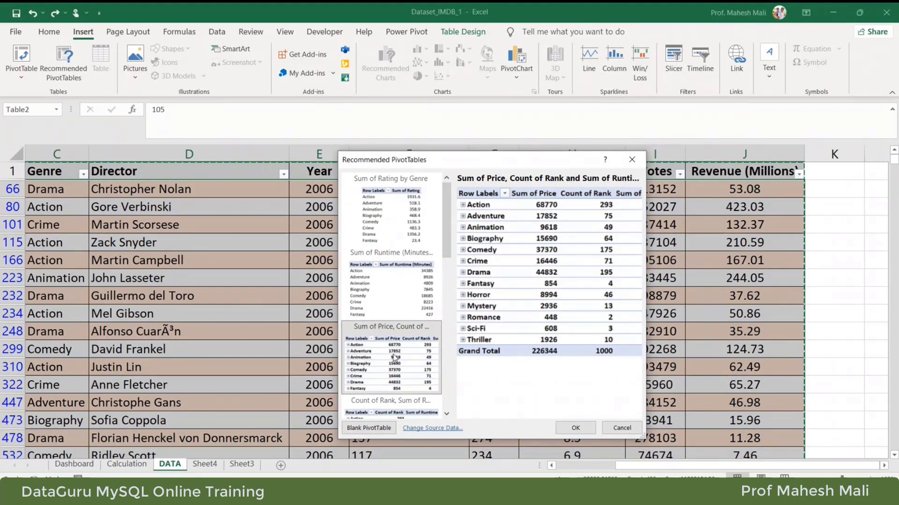
pyautogui.click(389, 223)
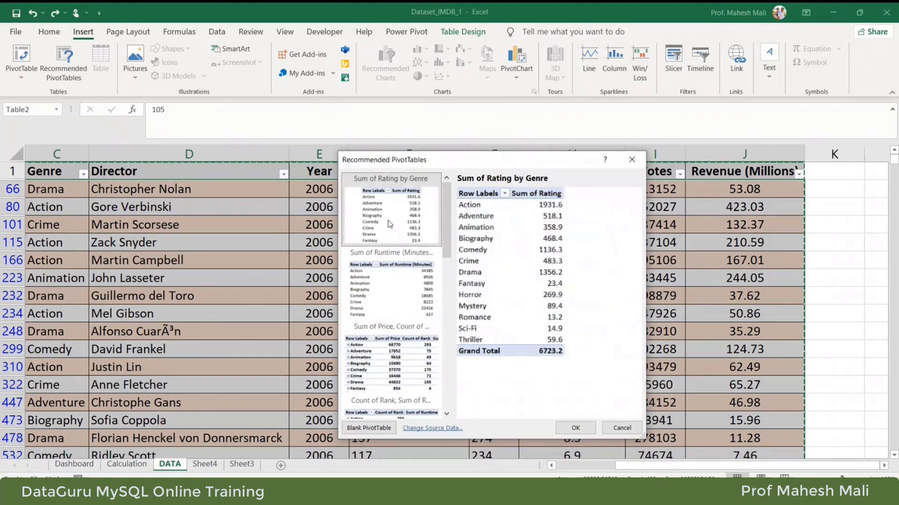
pyautogui.click(612, 434)
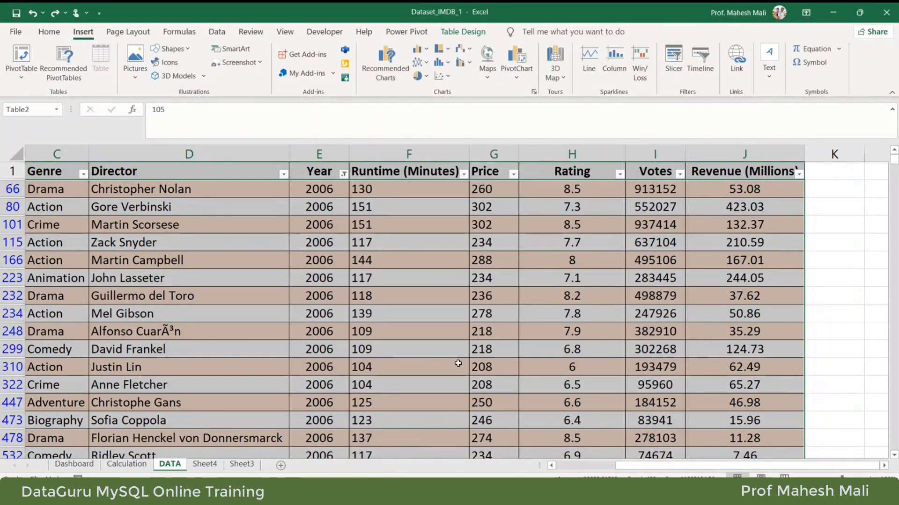
# Preview the recommended charts for the movie table, including the line chart, without inserting one
pyautogui.click(373, 66)
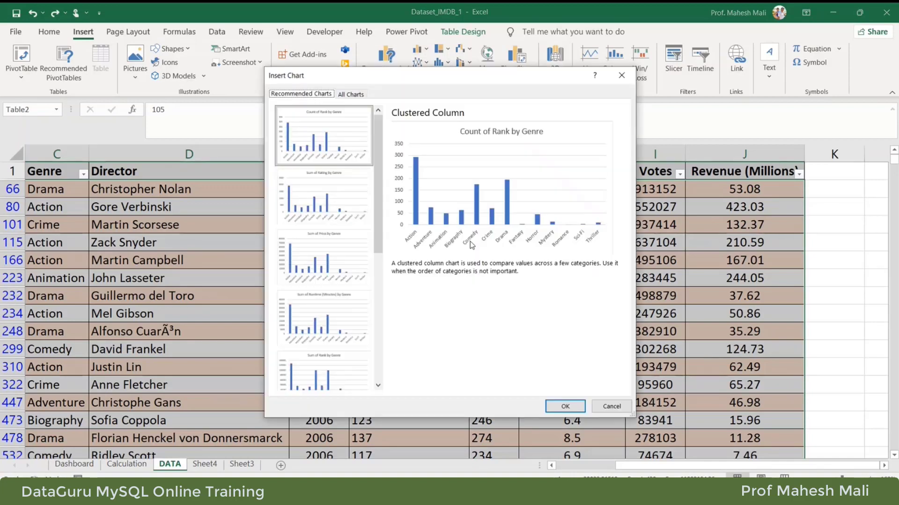
pyautogui.scroll(-3, 336, 336)
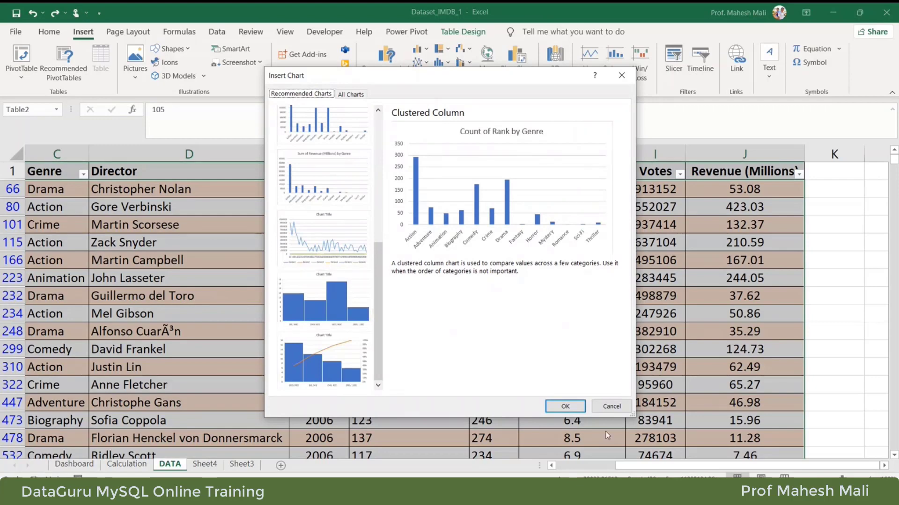
pyautogui.click(327, 237)
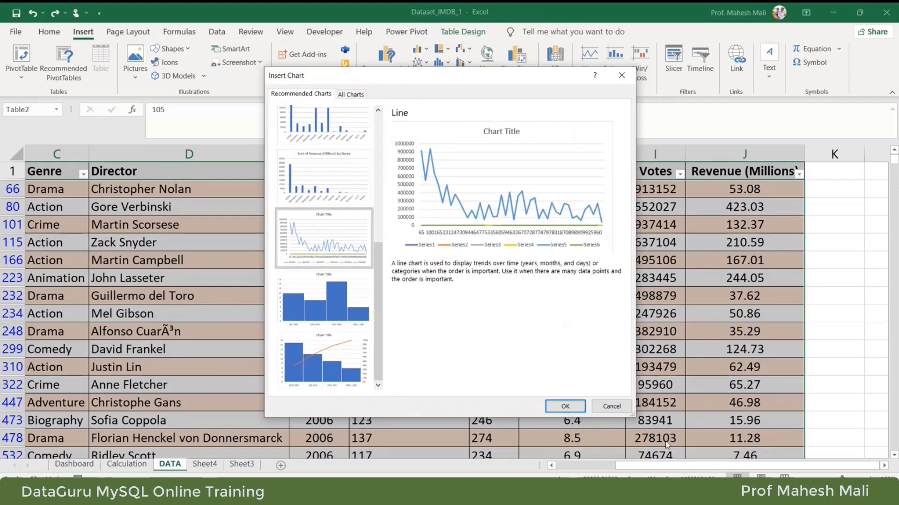
pyautogui.click(611, 407)
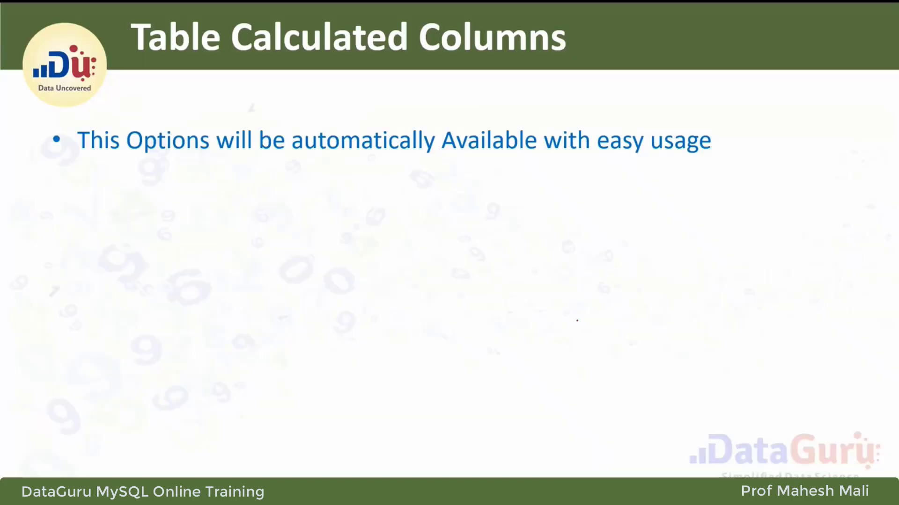
pyautogui.press('Right')
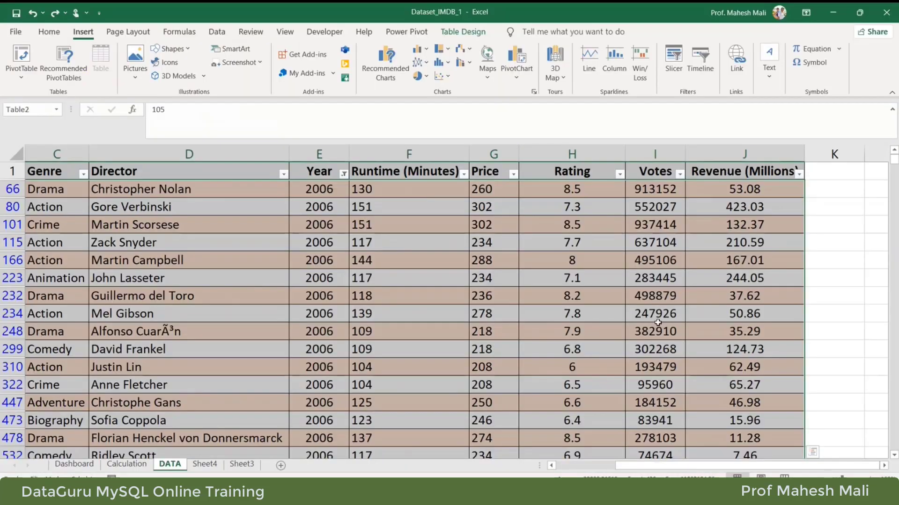
# Total the Price column in cell G1002 below the filtered table with =SUM(G66:G967)
pyautogui.click(568, 256)
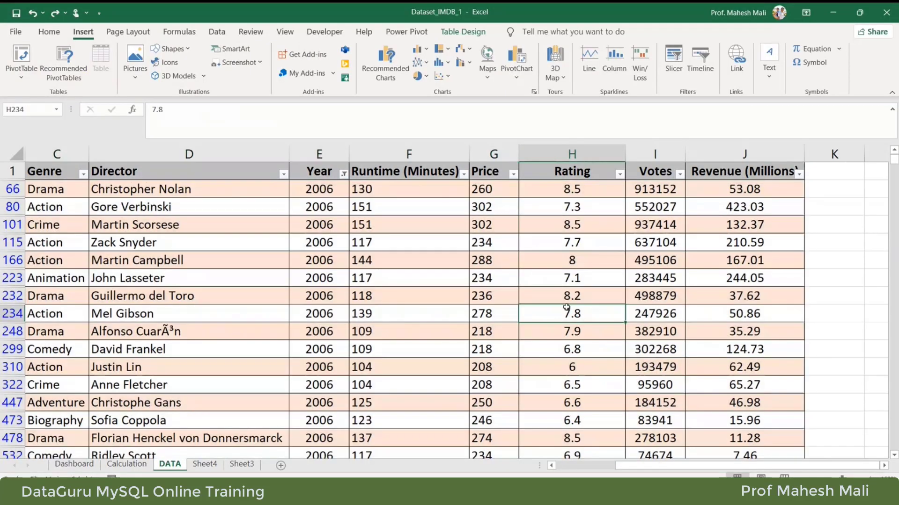
pyautogui.scroll(-4, 566, 281)
pyautogui.scroll(-10, 567, 307)
pyautogui.scroll(1, 490, 289)
pyautogui.click(490, 276)
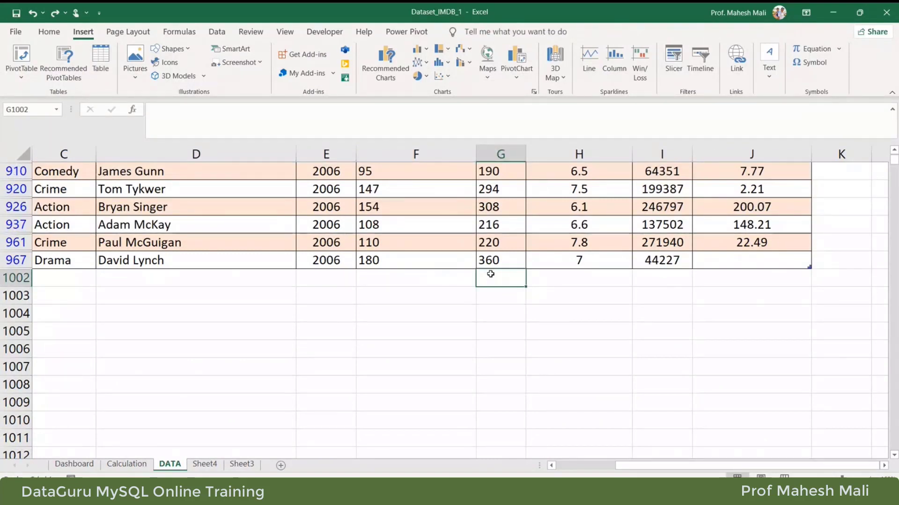
pyautogui.write('=sum')
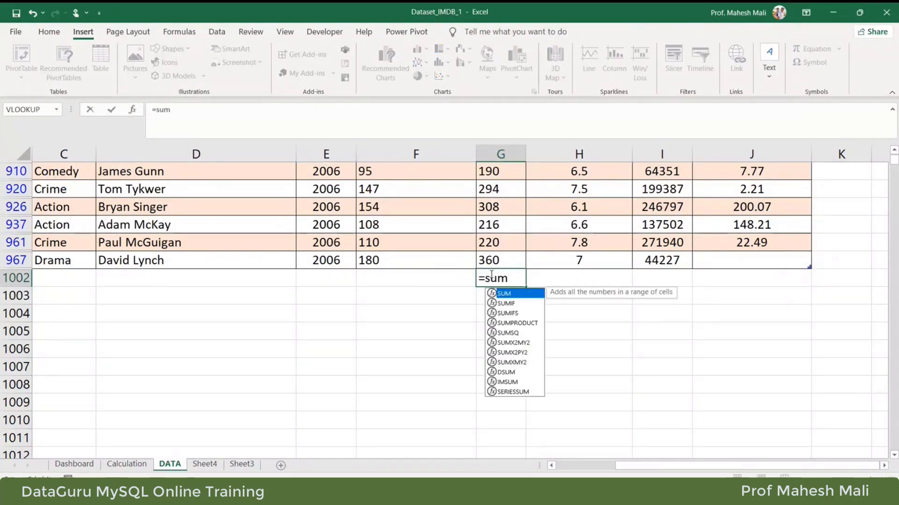
pyautogui.write('(')
pyautogui.click(502, 258)
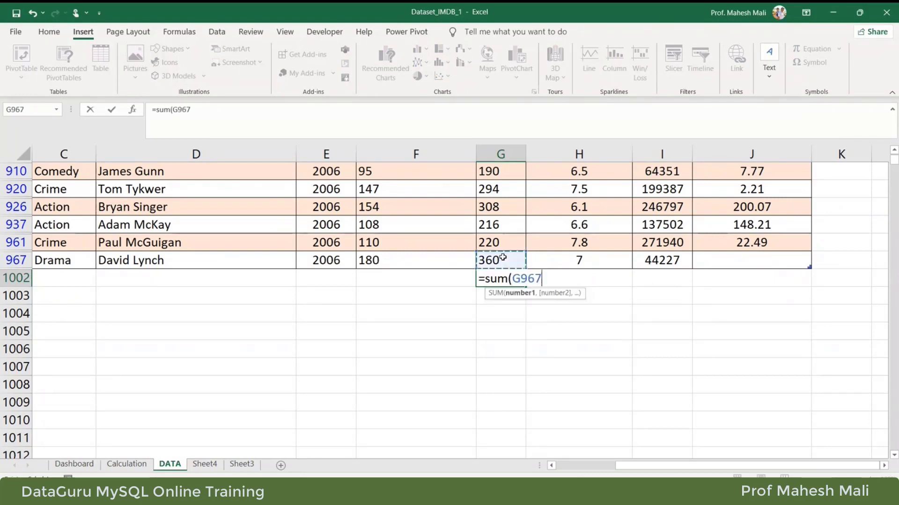
pyautogui.hotkey('ctrl', 'shift', 'Up')
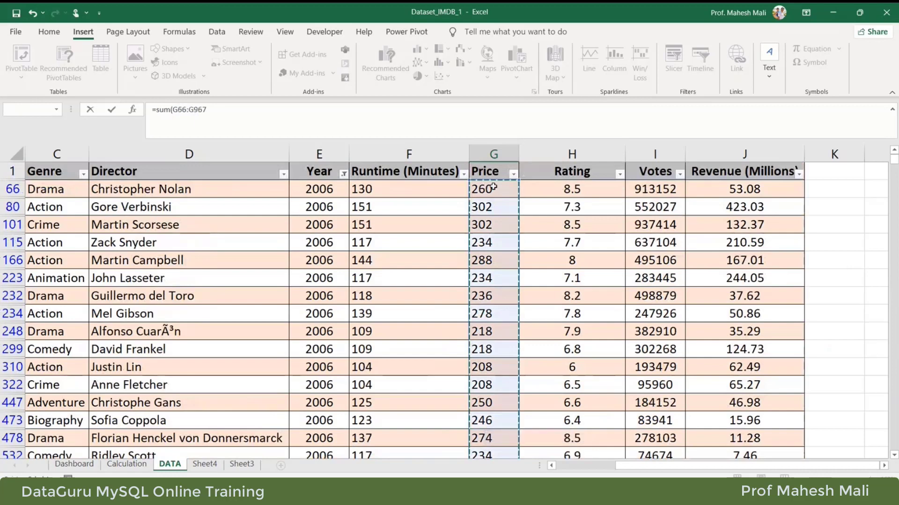
pyautogui.press('Return')
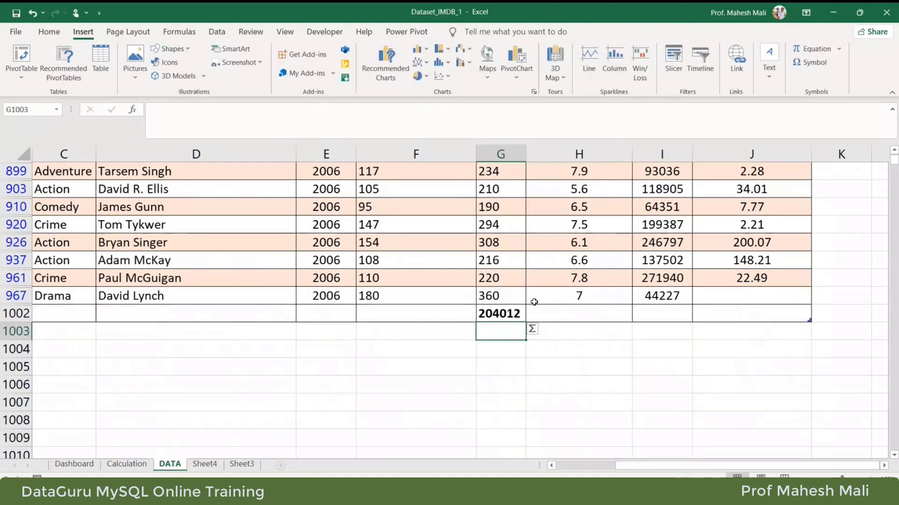
# Fill the Price total formula across row 1002 to the Rating, Votes and Revenue (Millions) columns
pyautogui.click(504, 314)
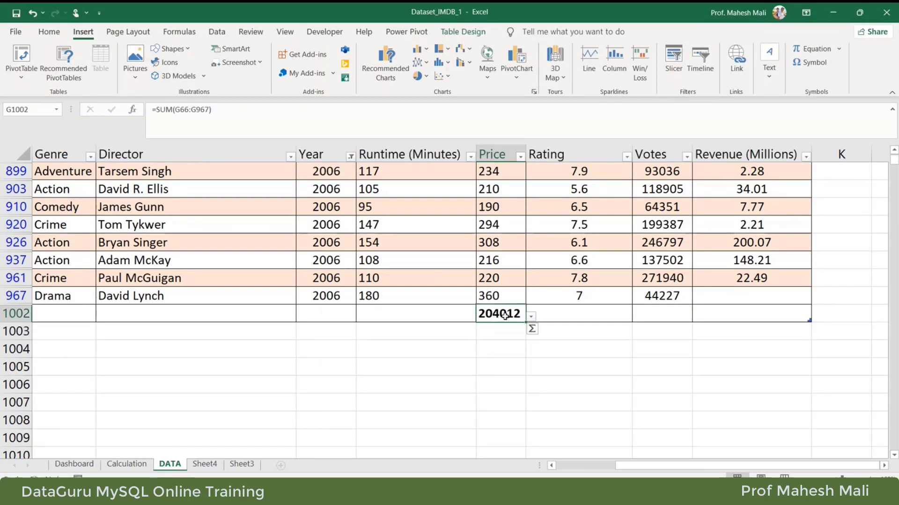
pyautogui.moveTo(525, 322); pyautogui.dragTo(786, 333)
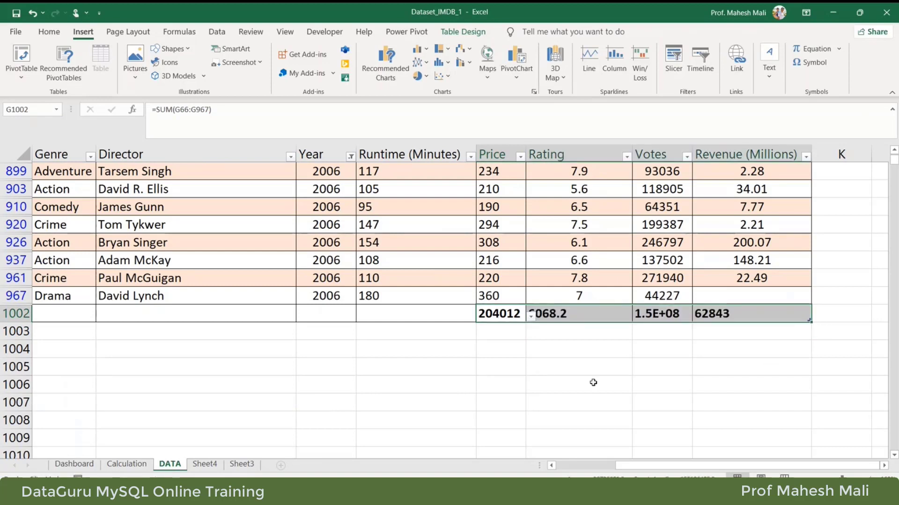
pyautogui.click(594, 382)
pyautogui.click(506, 146)
pyautogui.rightClick(507, 153)
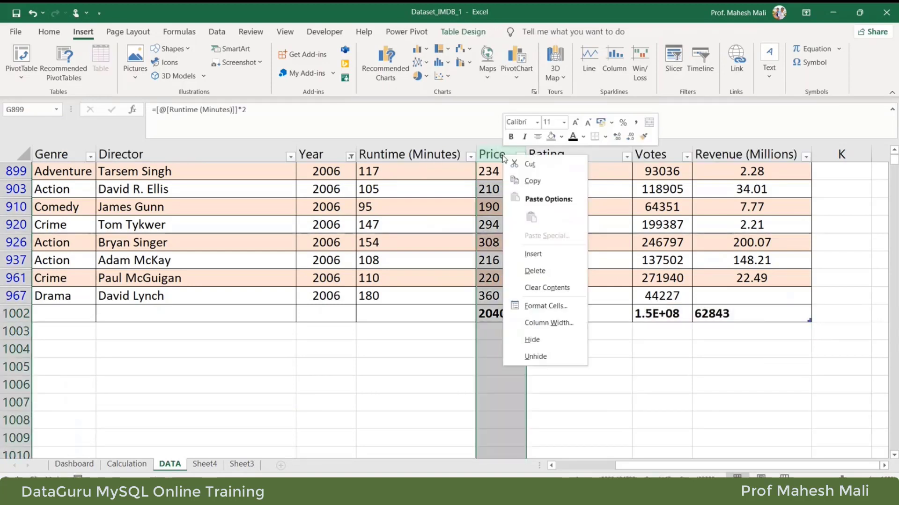
pyautogui.press('Escape')
pyautogui.rightClick(495, 156)
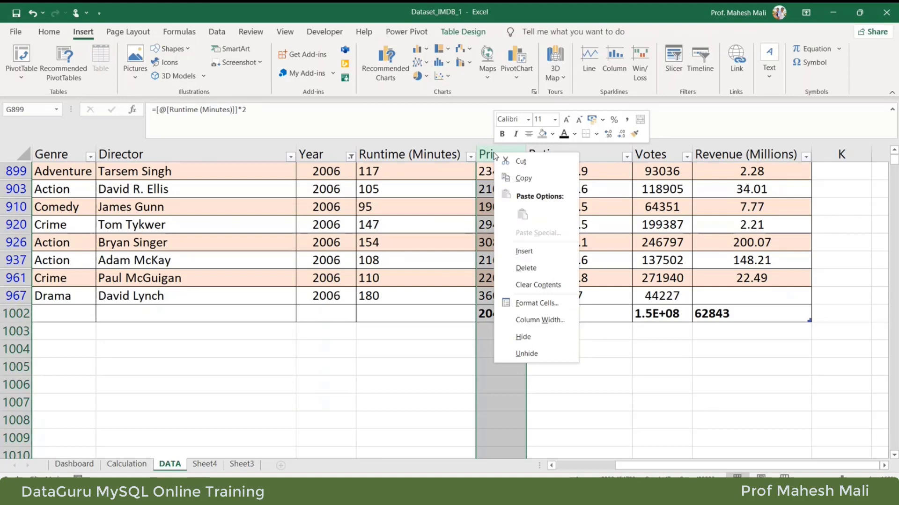
pyautogui.press('Escape')
# Turn off the movie table's totals row starting from the Price header, accepting the effect on dependent formulas
pyautogui.scroll(10, 864, 305)
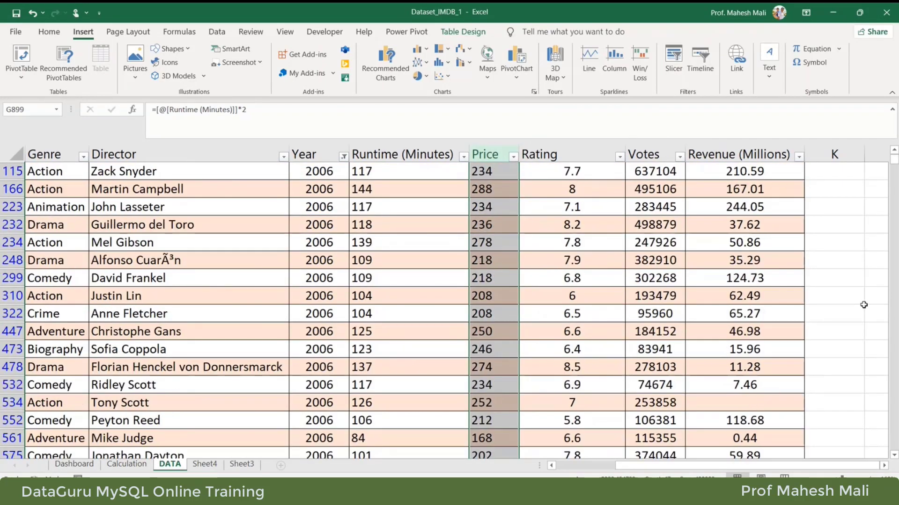
pyautogui.scroll(1, 863, 305)
pyautogui.click(655, 242)
pyautogui.rightClick(493, 170)
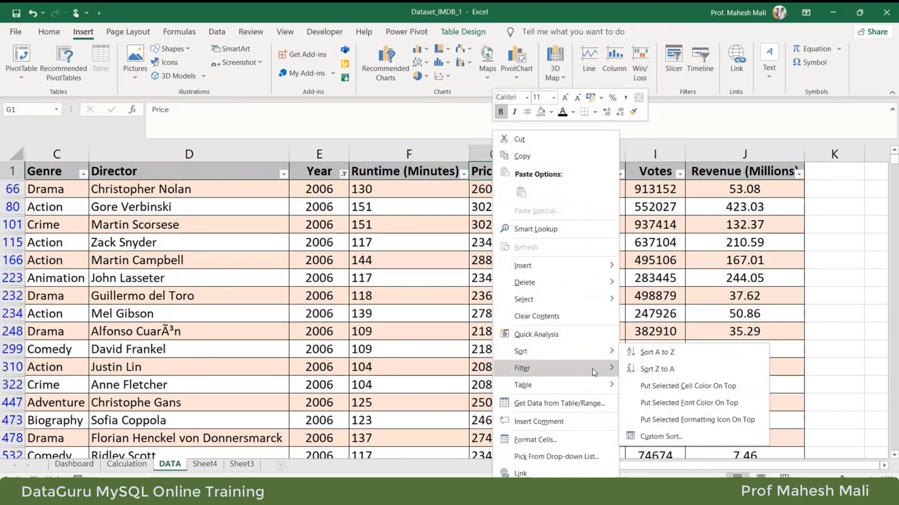
pyautogui.moveTo(604, 384)
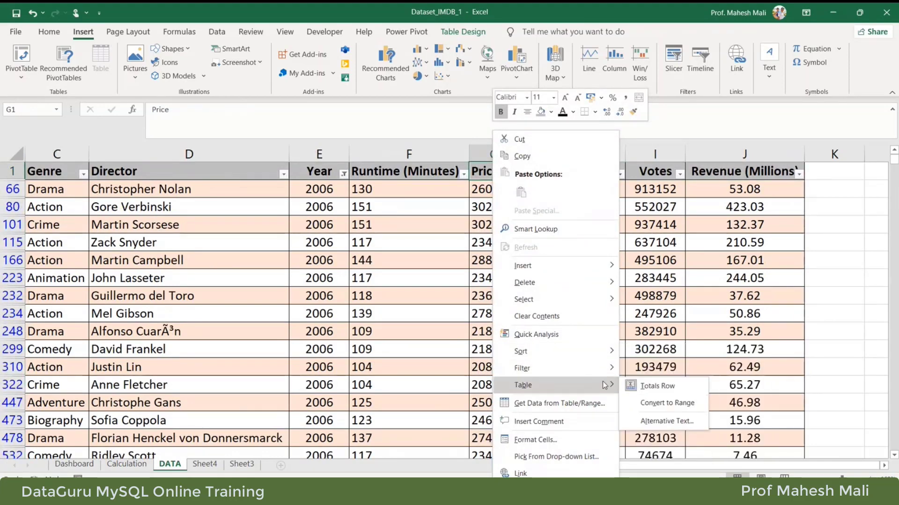
pyautogui.click(645, 387)
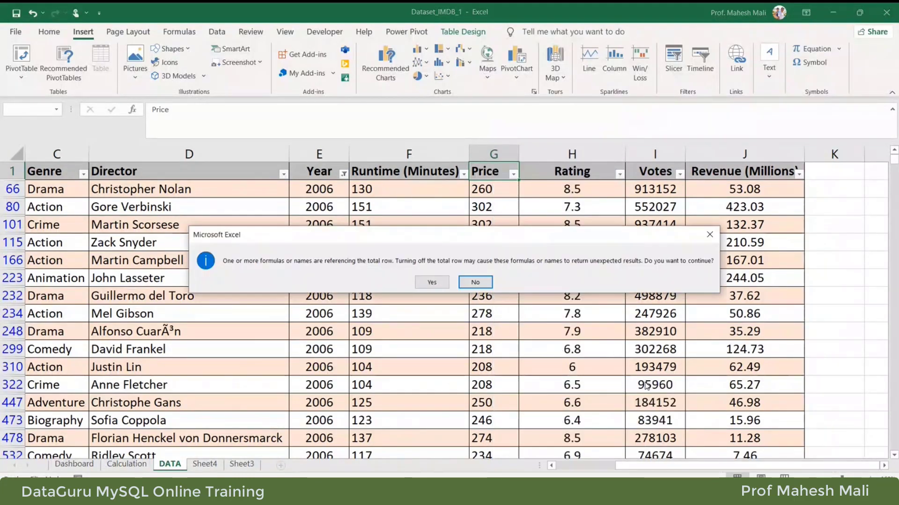
pyautogui.click(431, 282)
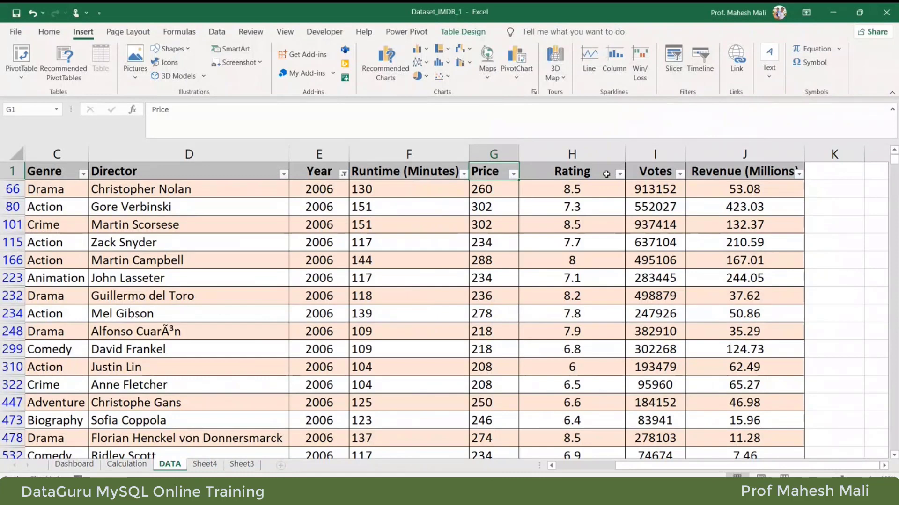
# Turn the totals row back on from the Votes header and check the totals below the filtered rows
pyautogui.click(680, 174)
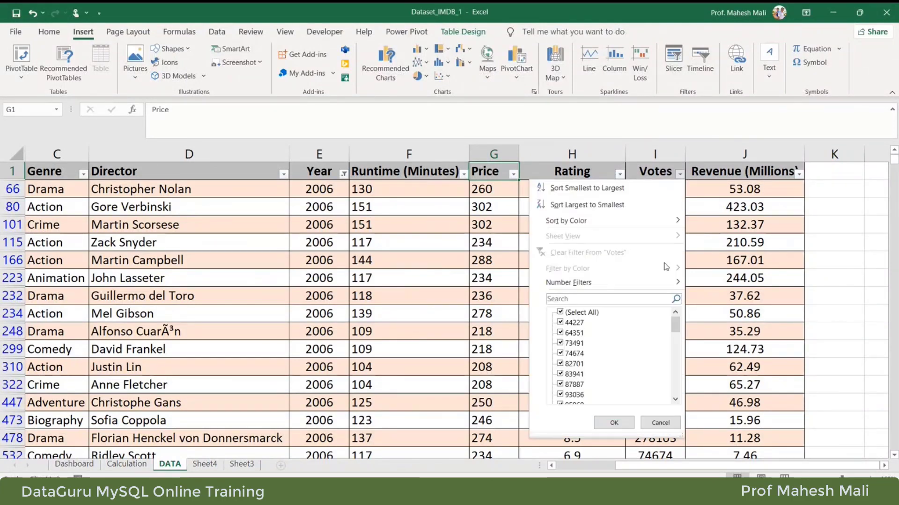
pyautogui.click(653, 174)
pyautogui.rightClick(651, 174)
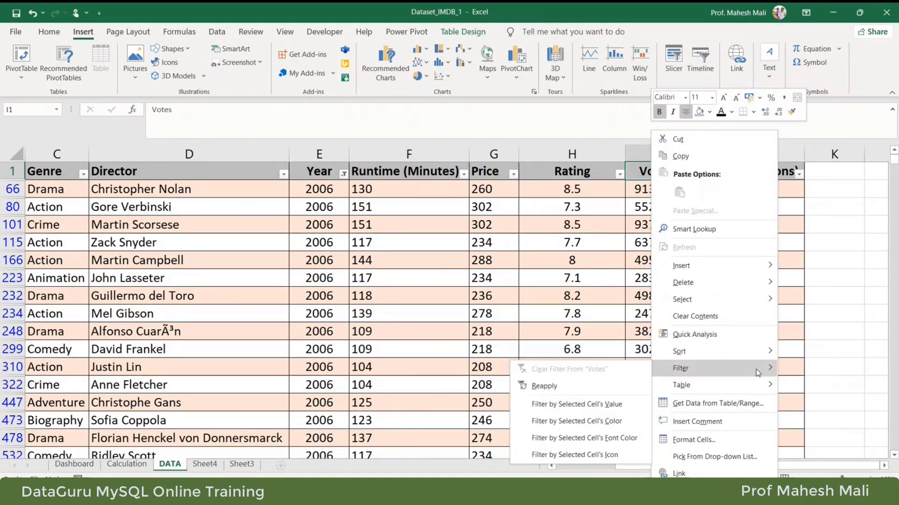
pyautogui.moveTo(763, 389)
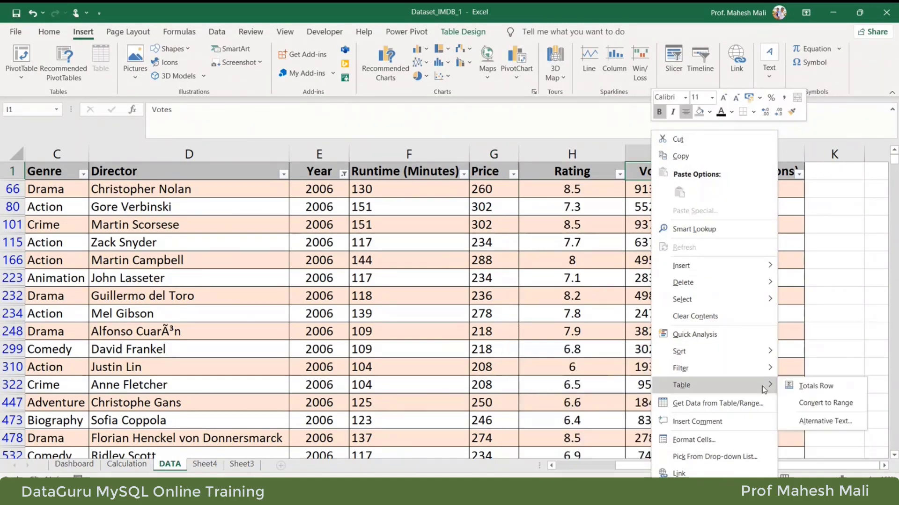
pyautogui.click(797, 387)
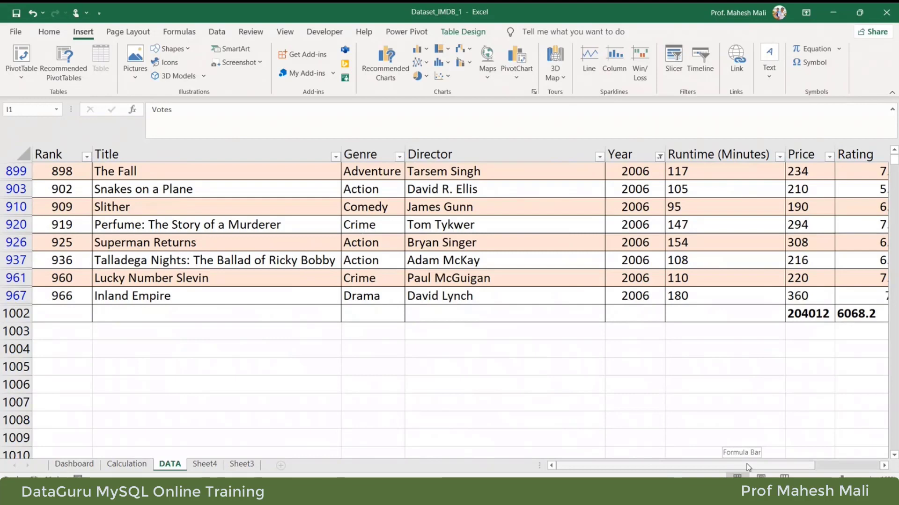
pyautogui.moveTo(747, 466); pyautogui.dragTo(812, 466)
pyautogui.scroll(2, 574, 378)
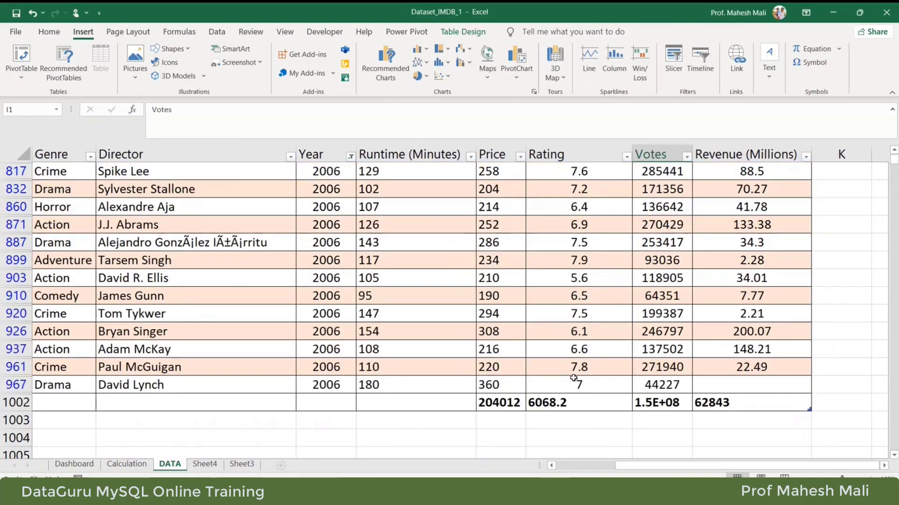
pyautogui.scroll(10, 573, 378)
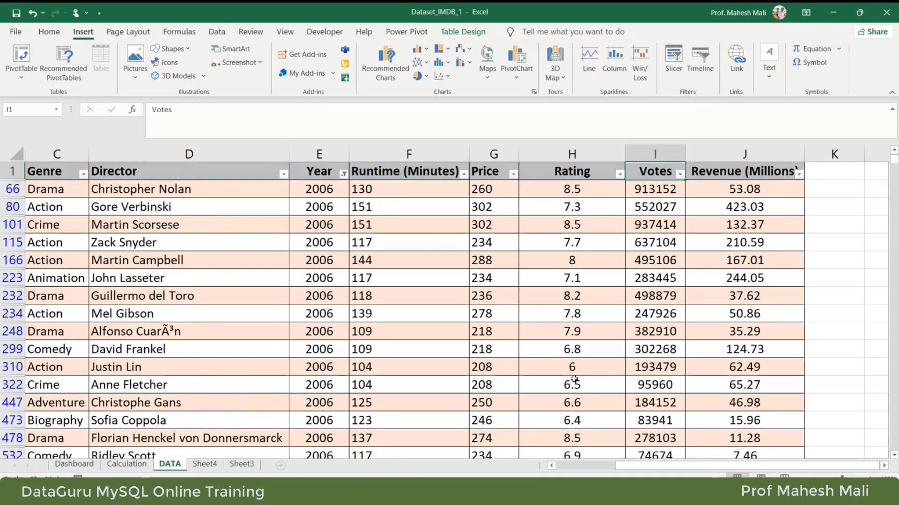
pyautogui.scroll(-13, 573, 380)
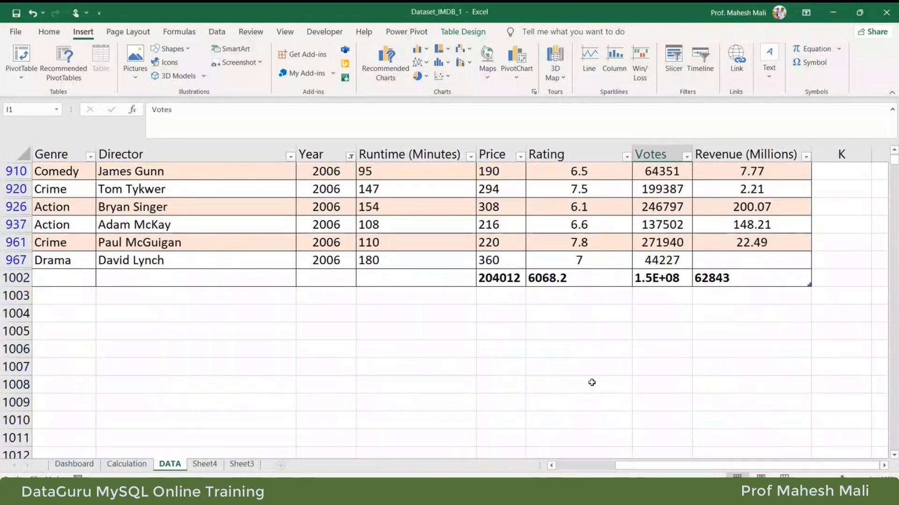
pyautogui.click(16, 278)
pyautogui.scroll(6, 607, 310)
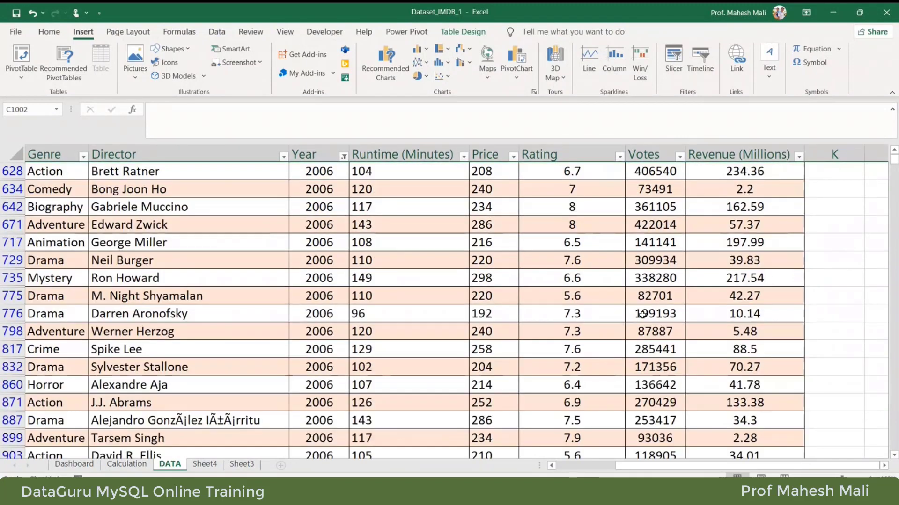
pyautogui.scroll(3, 642, 315)
pyautogui.rightClick(598, 156)
pyautogui.press('Escape')
pyautogui.click(592, 225)
# Remove the totals row again from the Rating header, accept the effect on dependent formulas and check the end of the table
pyautogui.scroll(6, 615, 278)
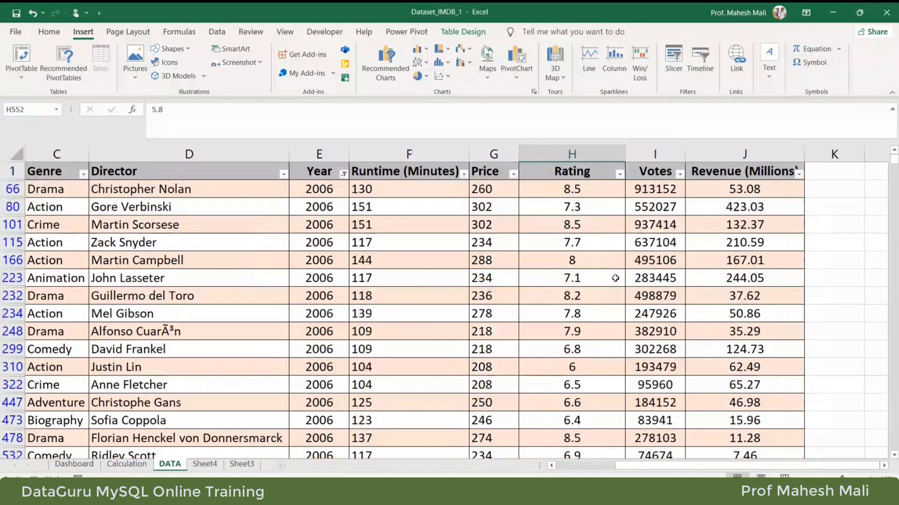
pyautogui.rightClick(571, 176)
pyautogui.moveTo(602, 385)
pyautogui.click(733, 384)
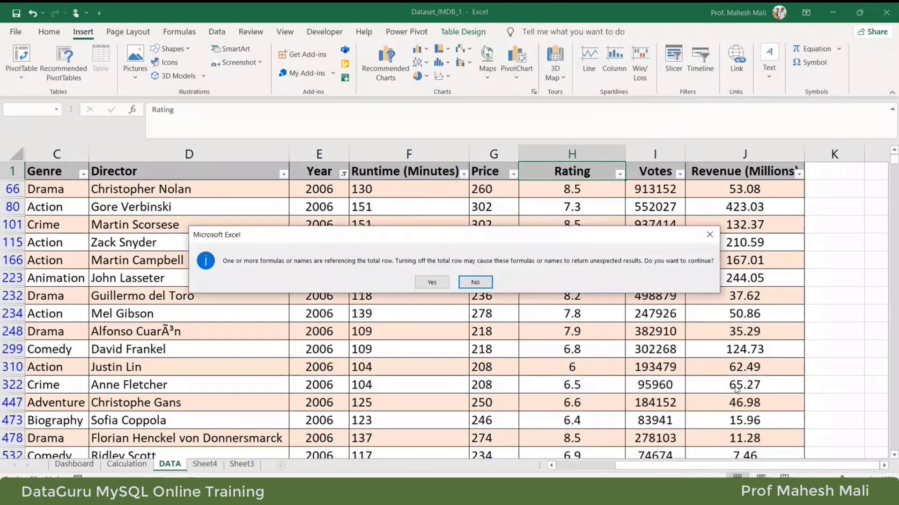
pyautogui.click(428, 283)
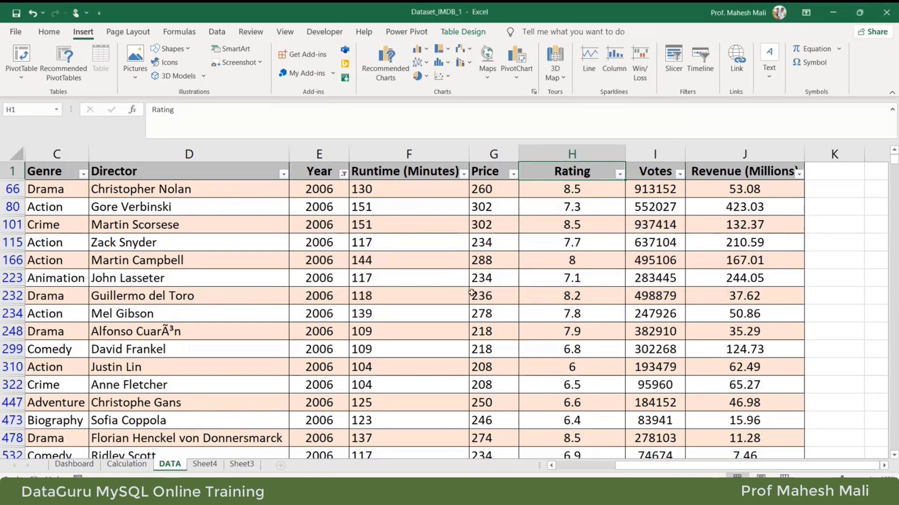
pyautogui.scroll(-10, 472, 293)
pyautogui.moveTo(894, 161)
pyautogui.mouseDown()
pyautogui.moveTo(894, 197)
pyautogui.moveTo(894, 149)
pyautogui.mouseUp()
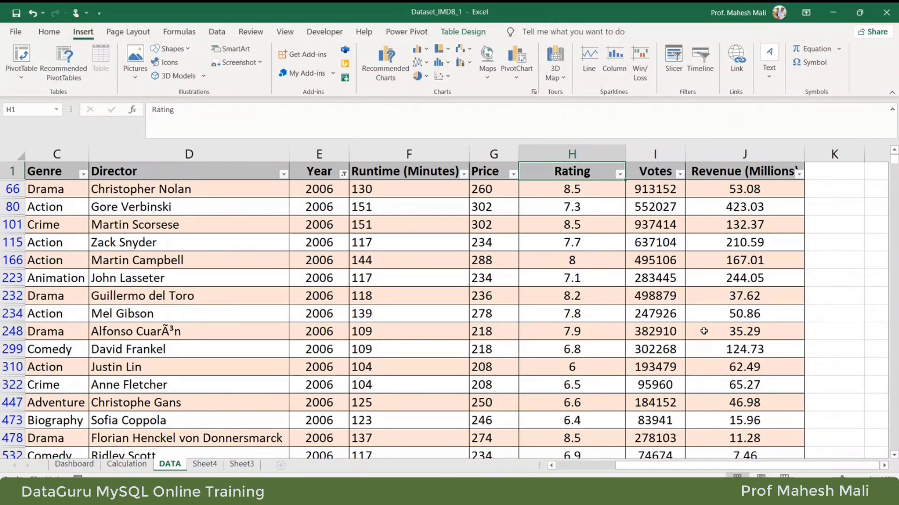
# Switch to the slide show, advance to the "Export Tables to Pivot" slide and return to the Excel workbook
pyautogui.hotkey('alt', 'Tab')
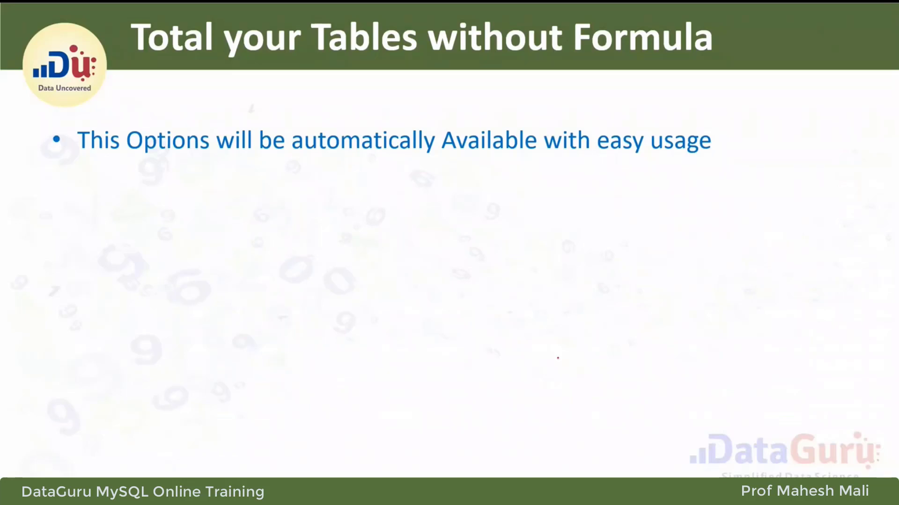
pyautogui.press('Right')
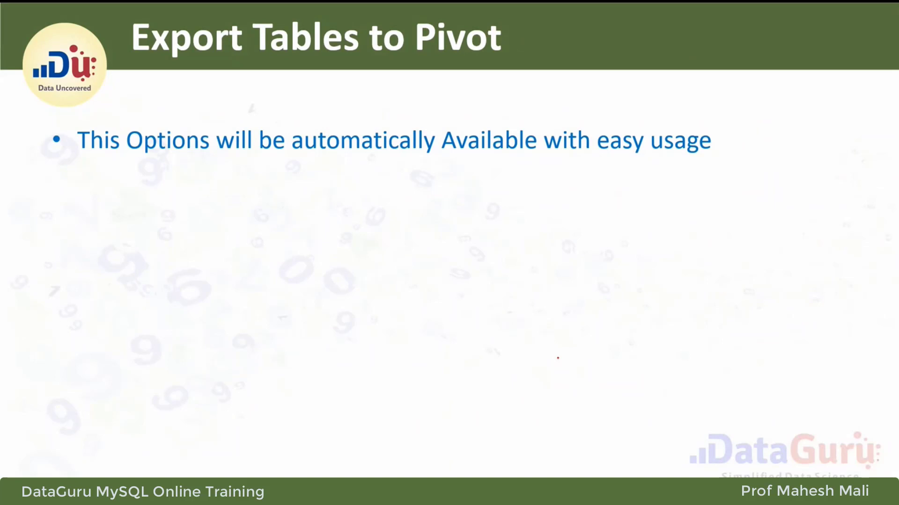
pyautogui.hotkey('alt', 'Tab')
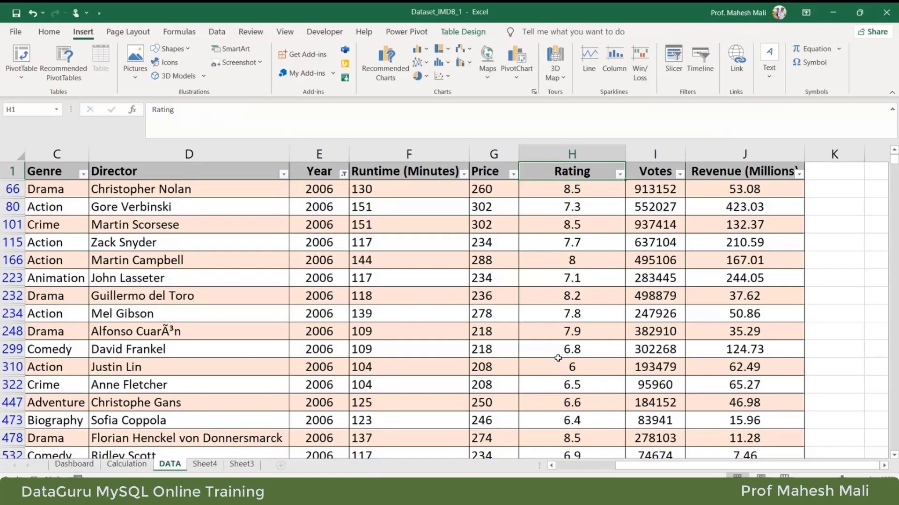
# Check the export options for the whole movie table and summarize Table2 with a PivotTable on a new worksheet
pyautogui.click(430, 284)
pyautogui.hotkey('ctrl', 'a')
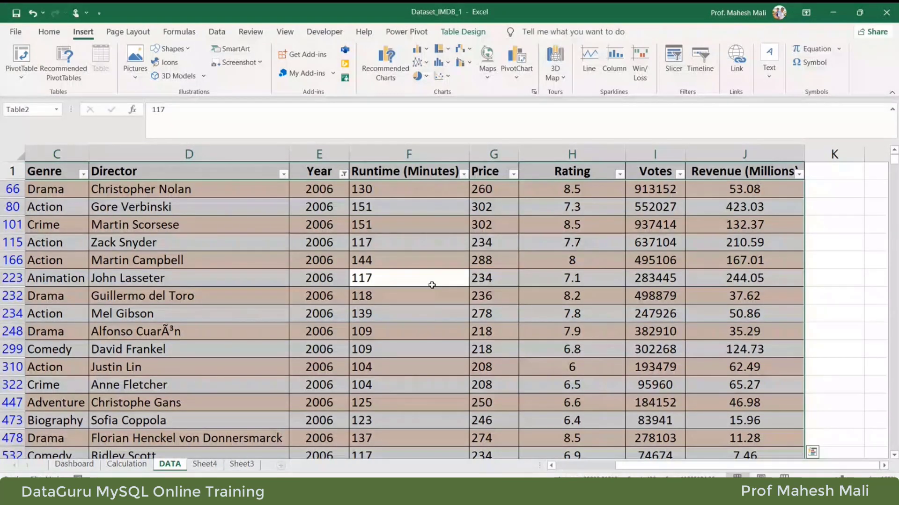
pyautogui.click(404, 31)
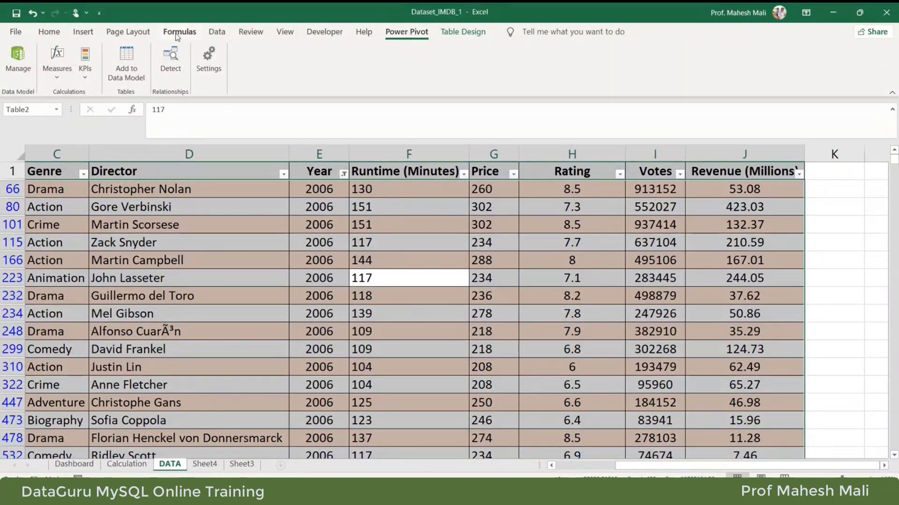
pyautogui.click(465, 31)
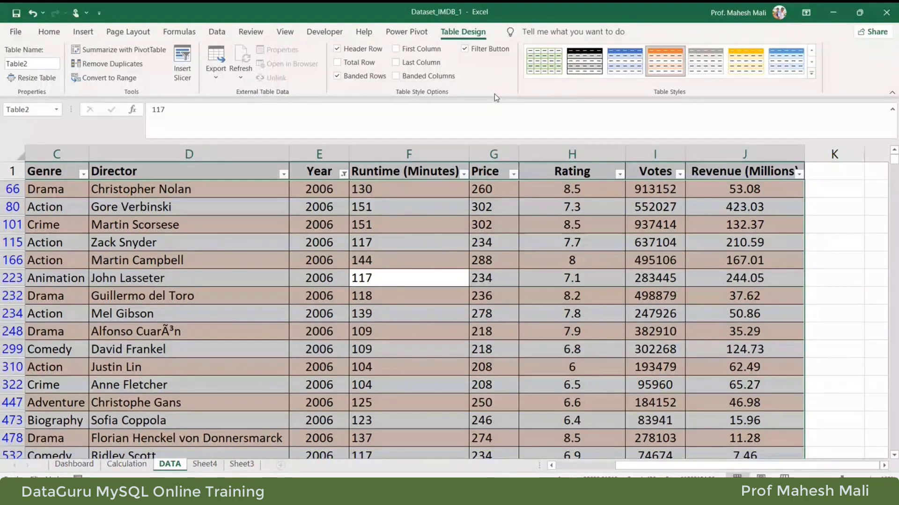
pyautogui.click(218, 81)
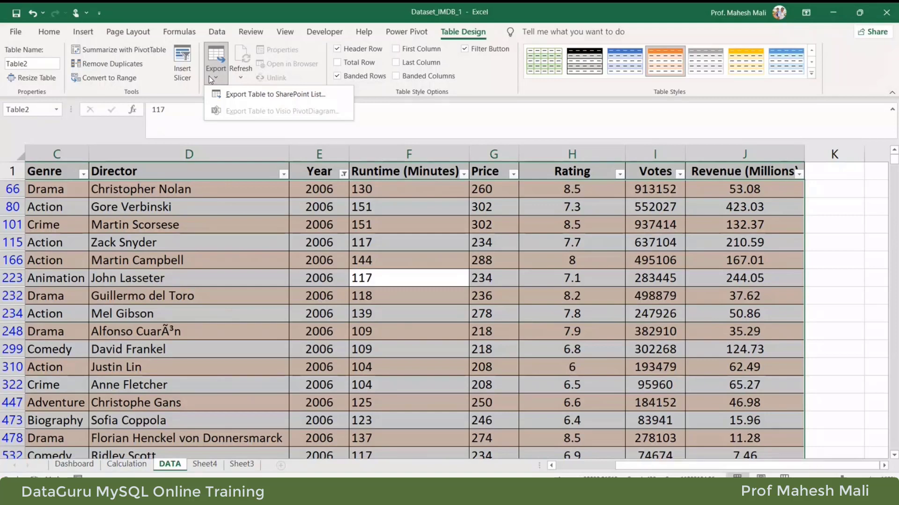
pyautogui.click(143, 52)
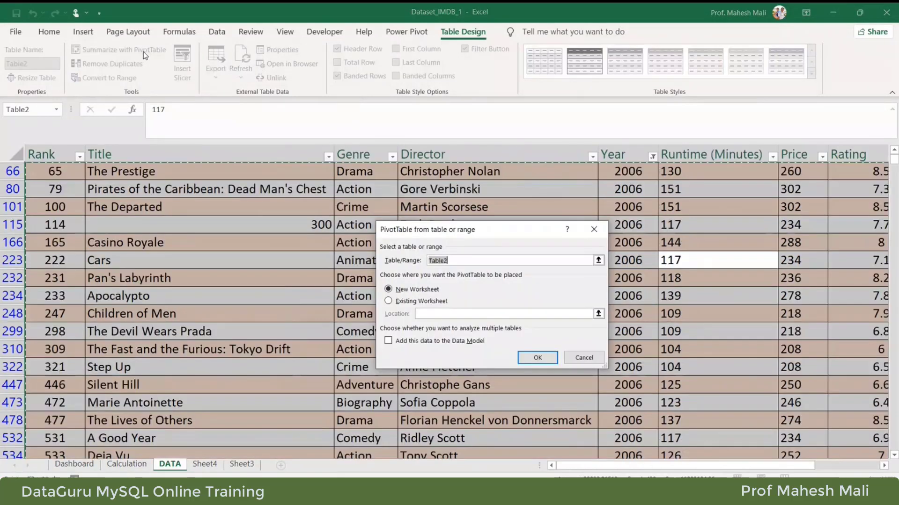
pyautogui.click(542, 361)
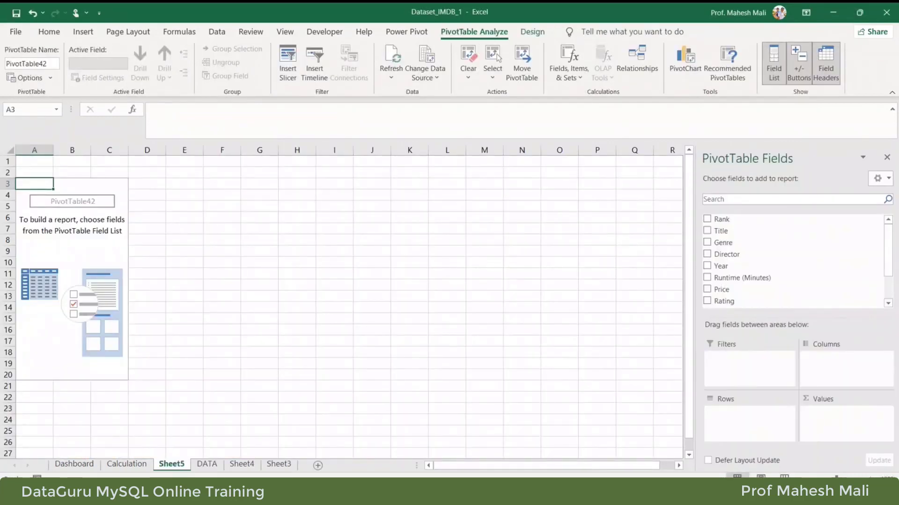
# Insert a Genre slicer for the movie table on the DATA sheet and use it to show only Action movies
pyautogui.click(214, 466)
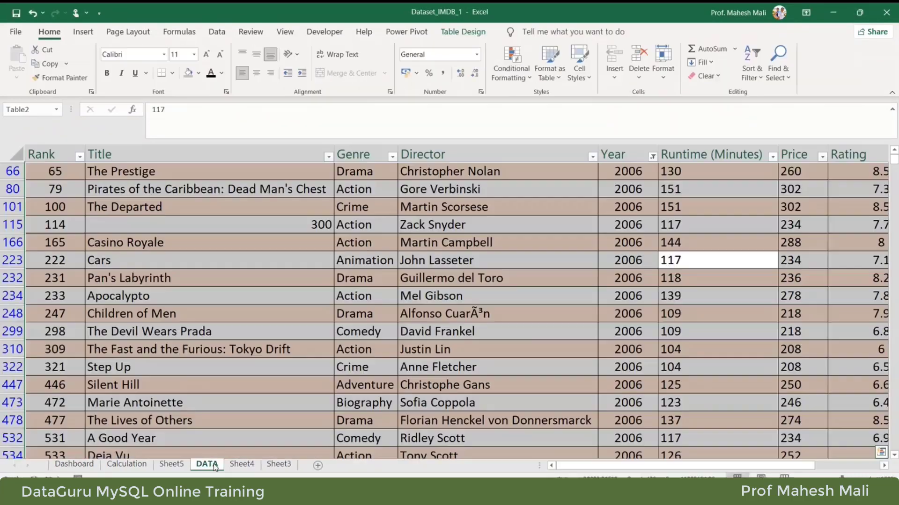
pyautogui.click(304, 212)
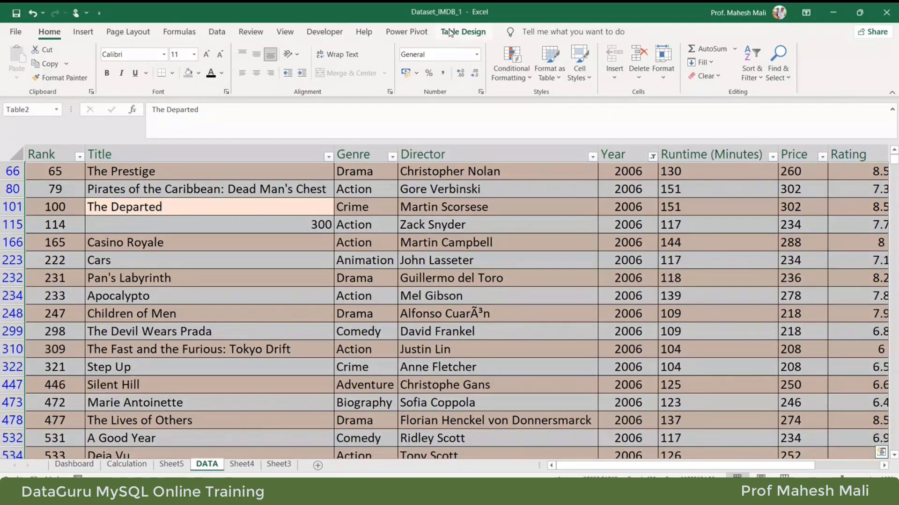
pyautogui.click(457, 33)
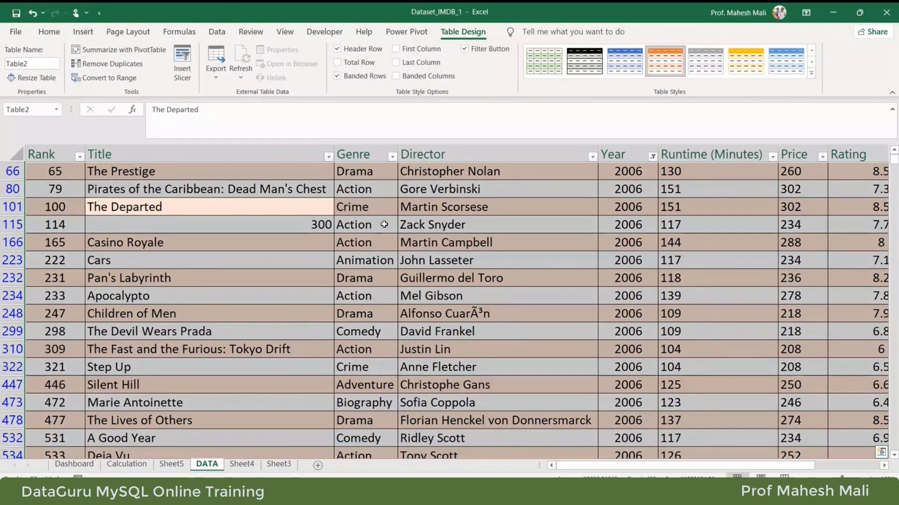
pyautogui.click(182, 64)
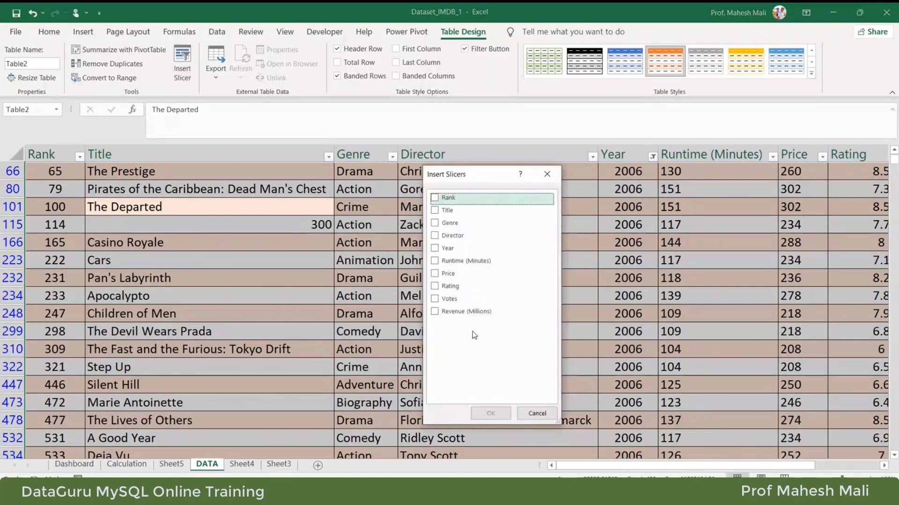
pyautogui.click(433, 225)
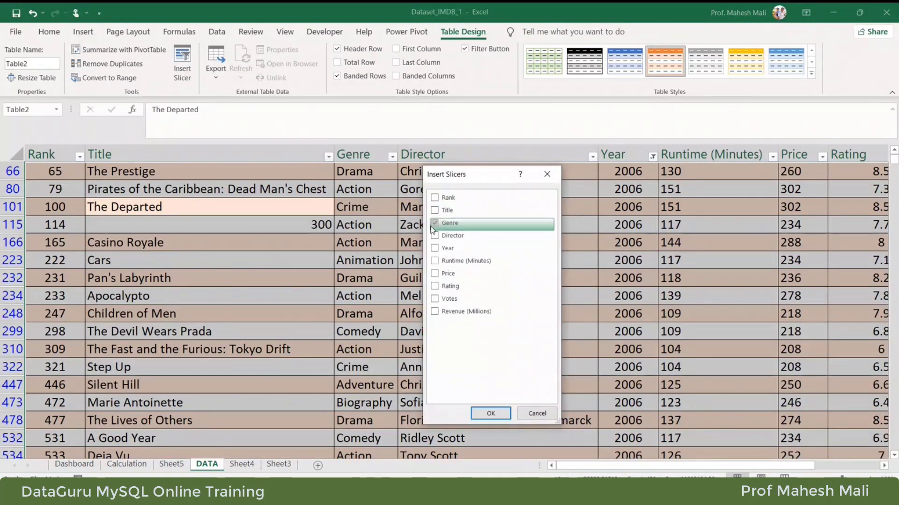
pyautogui.click(490, 413)
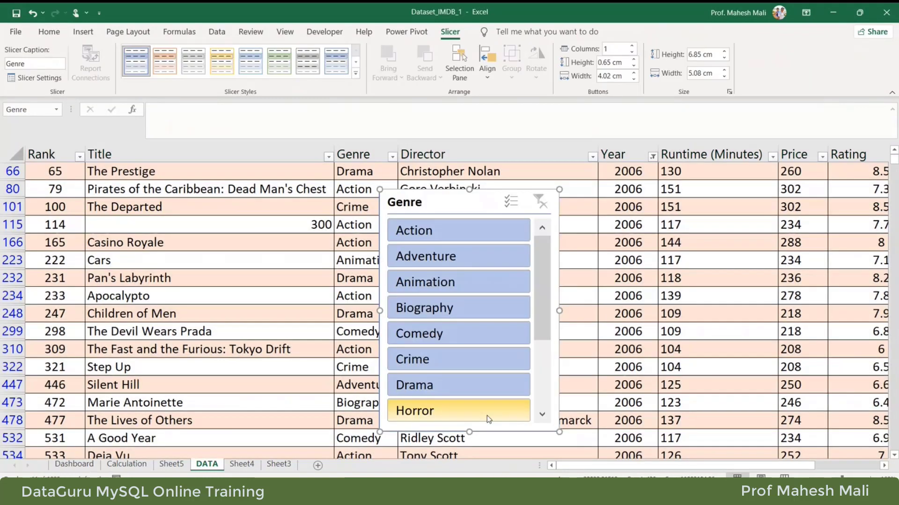
pyautogui.click(466, 243)
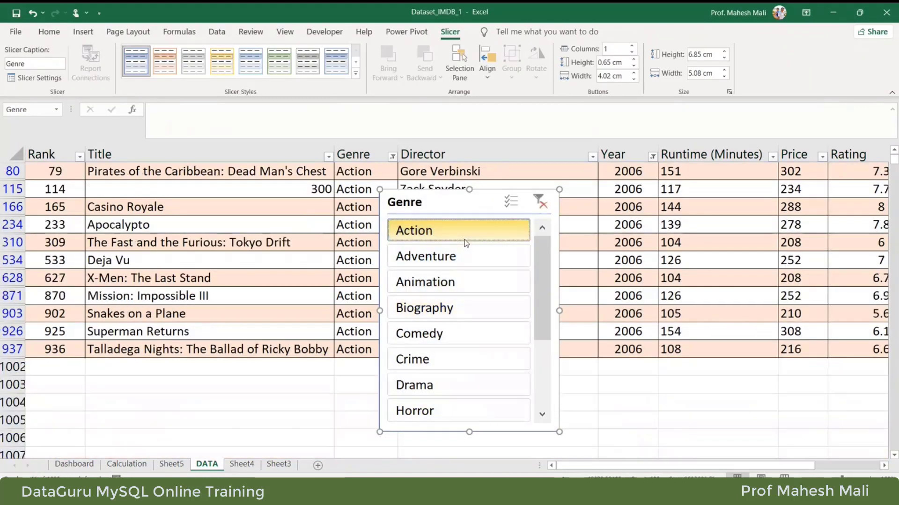
# Move the Genre slicer over the Runtime and Price columns and filter the movies by Adventure, Animation, Biography and Drama in turn
pyautogui.moveTo(437, 205); pyautogui.dragTo(757, 168)
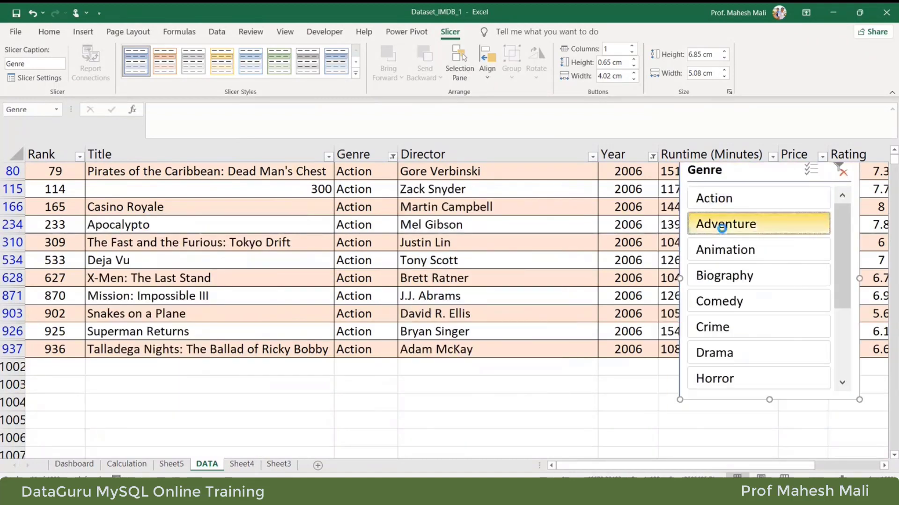
pyautogui.click(718, 223)
pyautogui.click(735, 252)
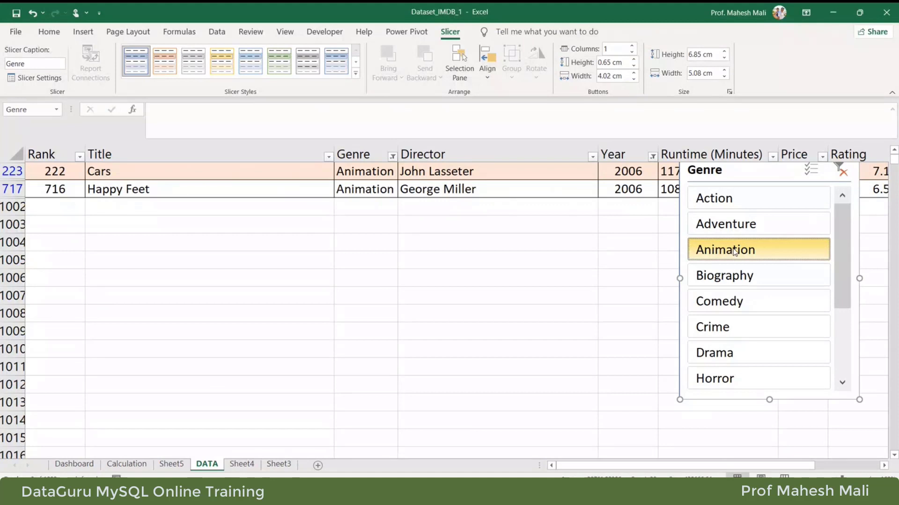
pyautogui.click(740, 278)
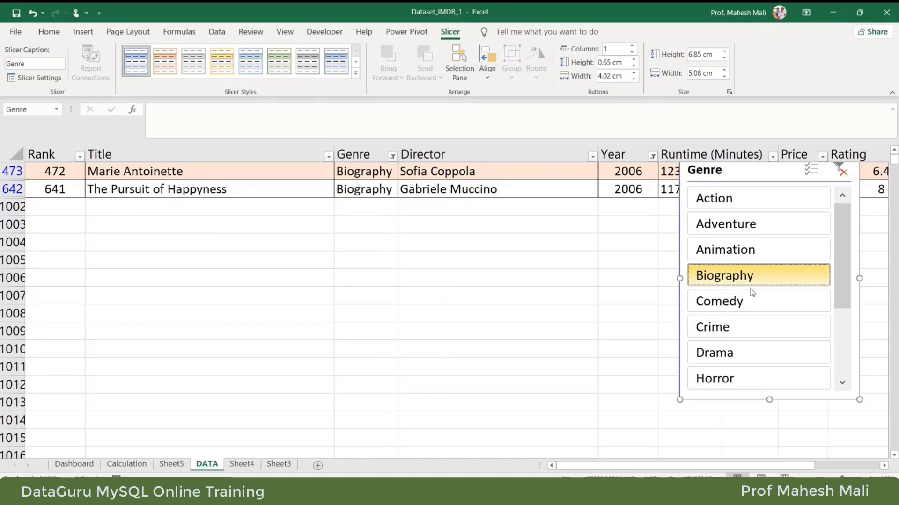
pyautogui.click(748, 343)
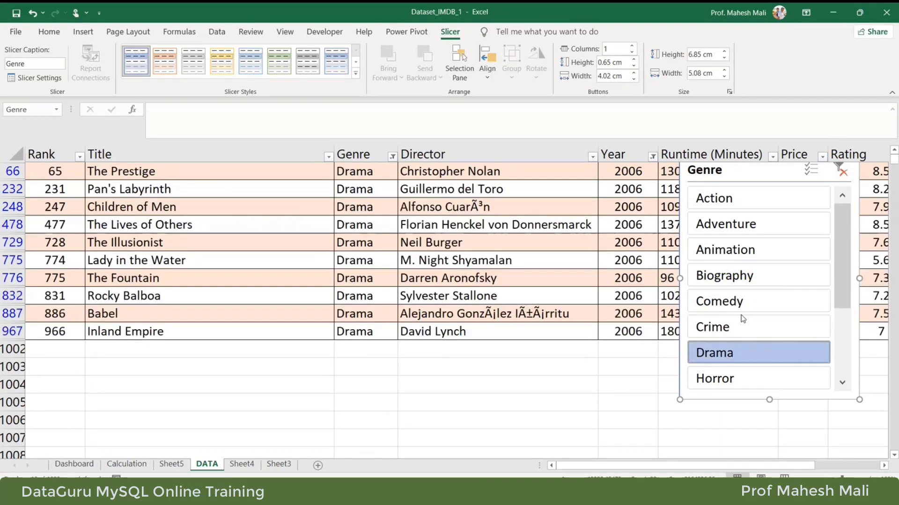
# Show only the Action movies with the Genre slicer, move the slicer below the Year header and clear its filter
pyautogui.click(730, 198)
pyautogui.moveTo(777, 168); pyautogui.dragTo(699, 209)
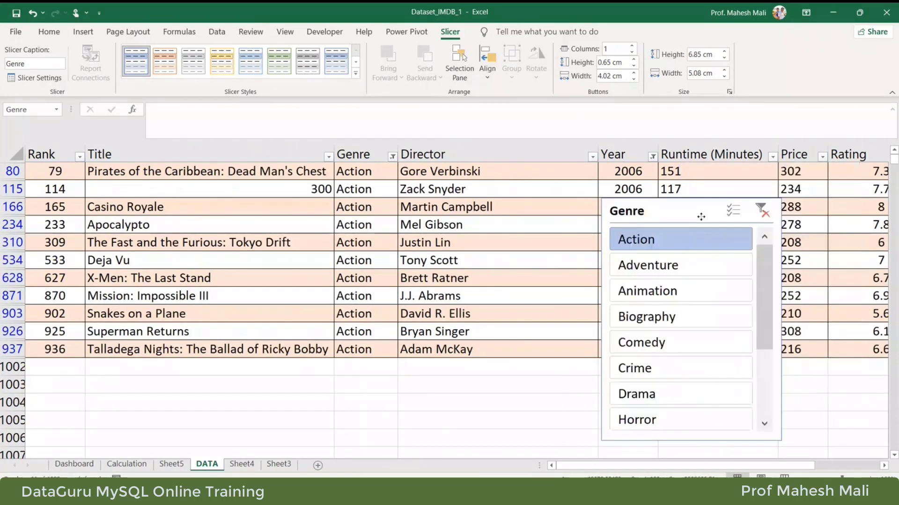
pyautogui.click(763, 213)
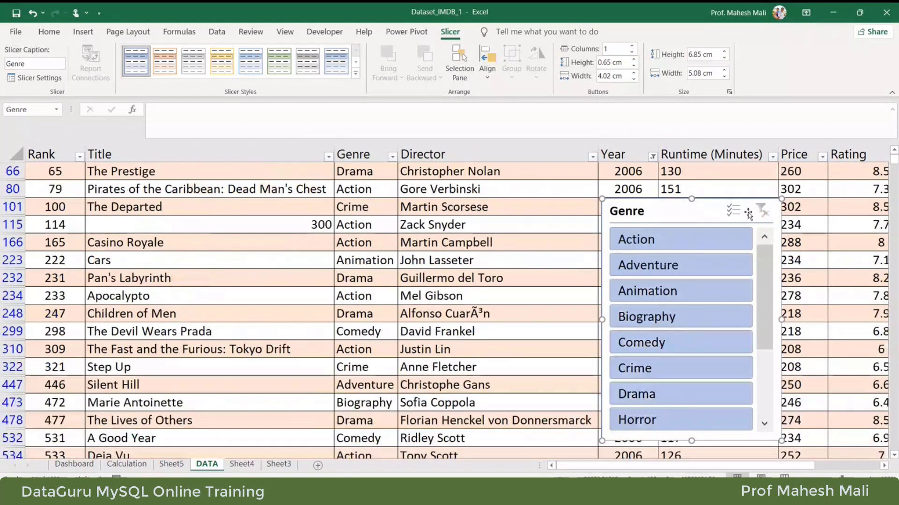
# Refresh all data with the whole movie table selected and confirm $A$1:$J$1001 as the range in Resize Table
pyautogui.click(420, 207)
pyautogui.click(355, 242)
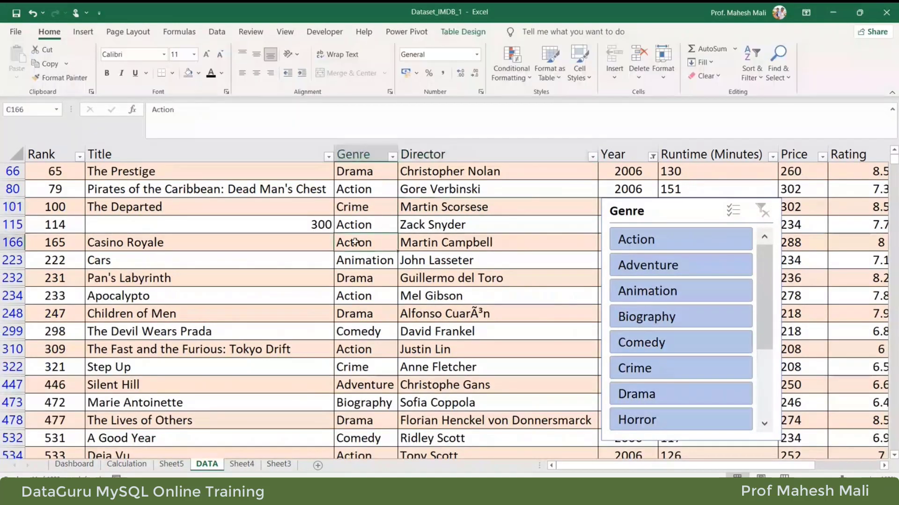
pyautogui.hotkey('ctrl', 'a')
pyautogui.click(463, 32)
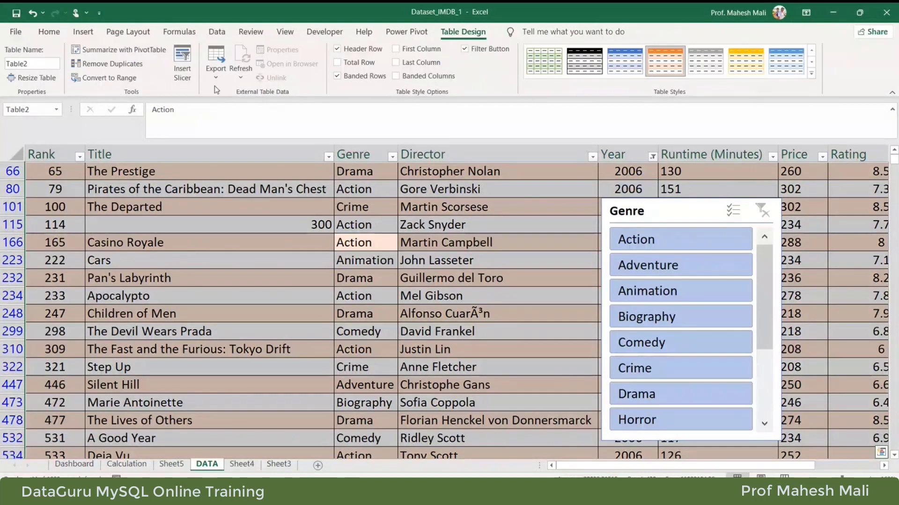
pyautogui.click(242, 76)
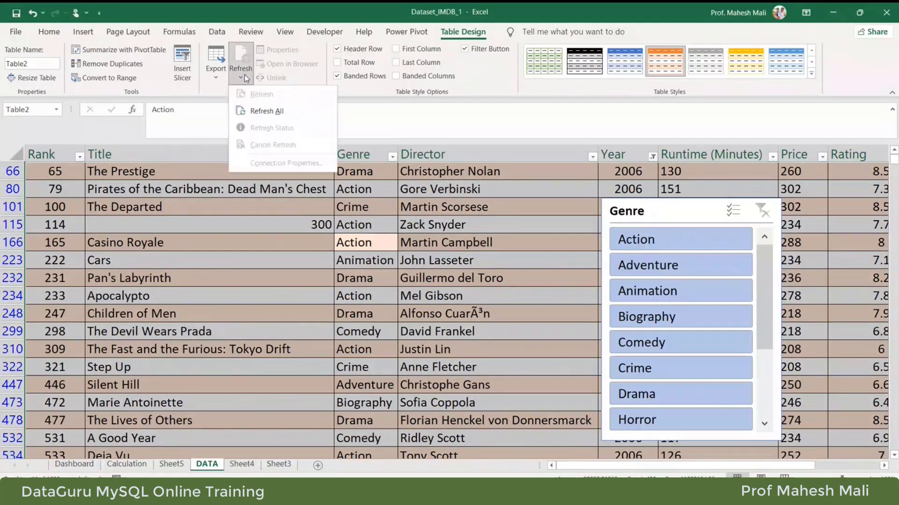
pyautogui.click(263, 111)
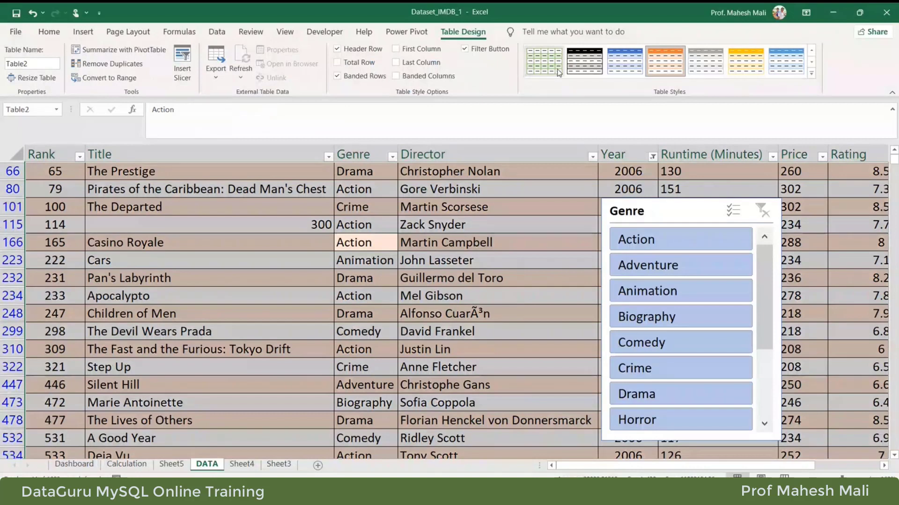
pyautogui.click(33, 78)
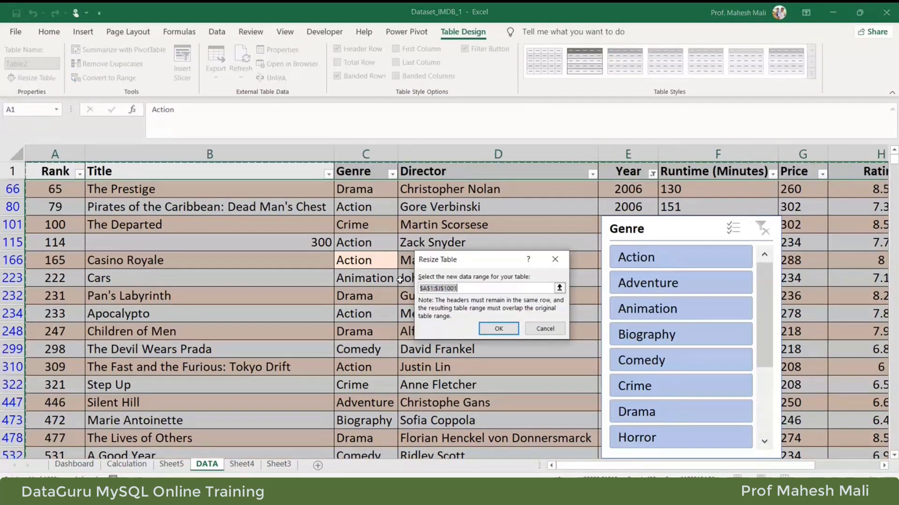
pyautogui.click(500, 329)
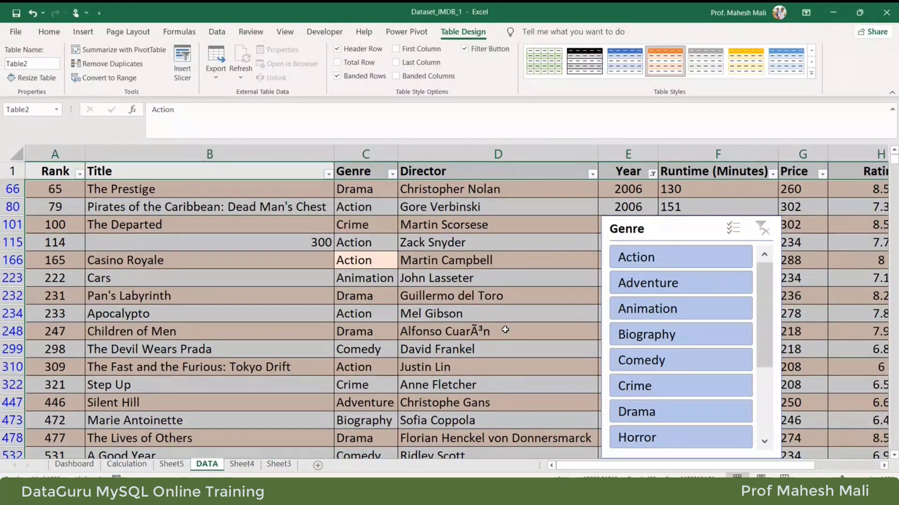
pyautogui.click(49, 31)
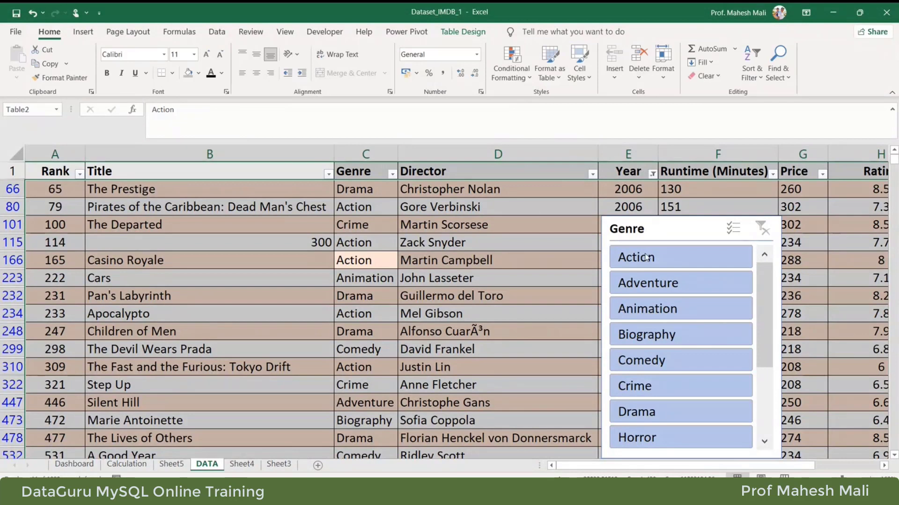
pyautogui.click(476, 31)
pyautogui.click(183, 69)
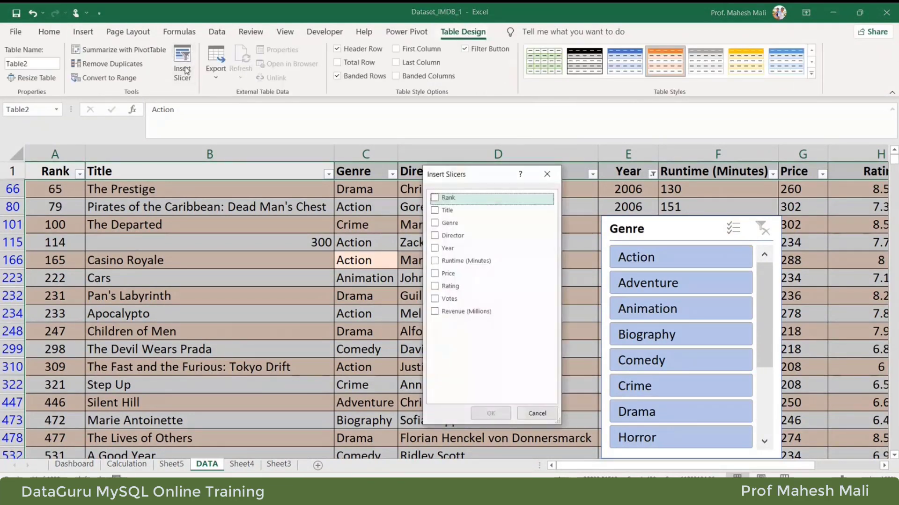
pyautogui.click(547, 174)
# Remove the Genre slicer from the DATA sheet
pyautogui.moveTo(651, 220)
pyautogui.mouseDown()
pyautogui.moveTo(621, 212)
pyautogui.moveTo(651, 220)
pyautogui.mouseUp()
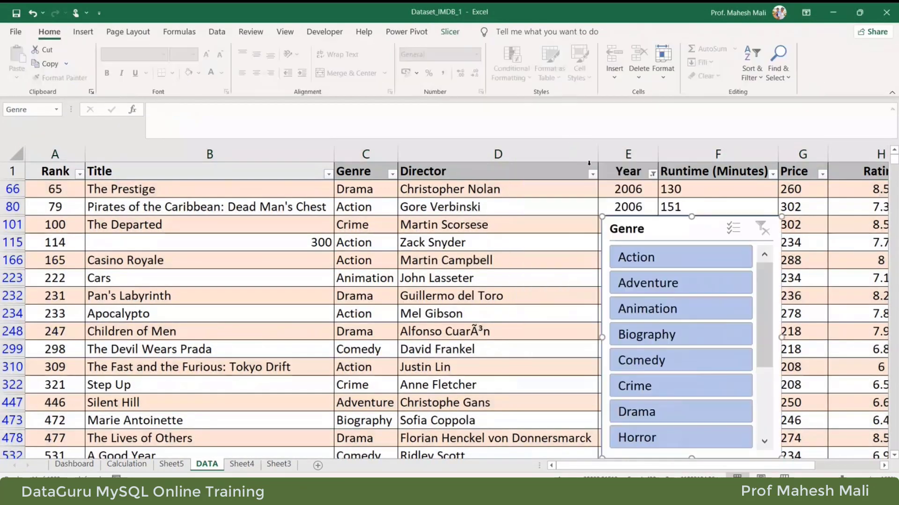
pyautogui.rightClick(639, 228)
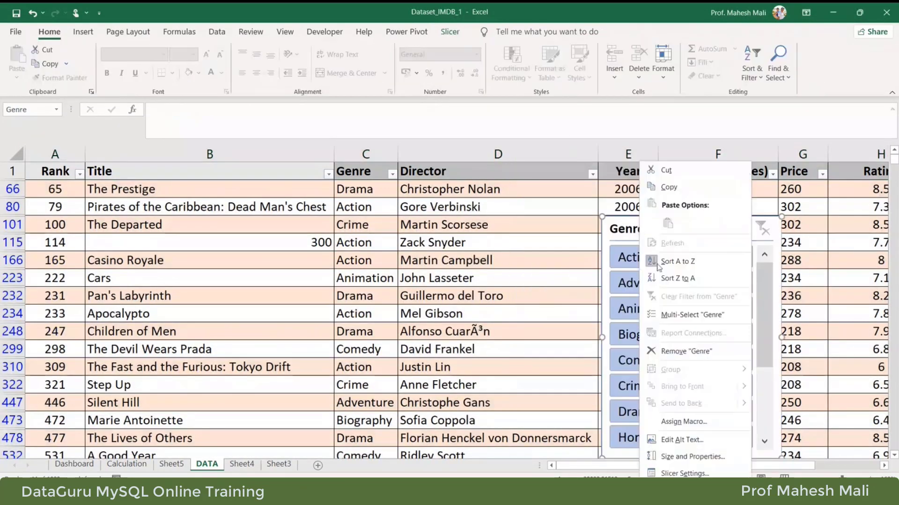
pyautogui.click(689, 350)
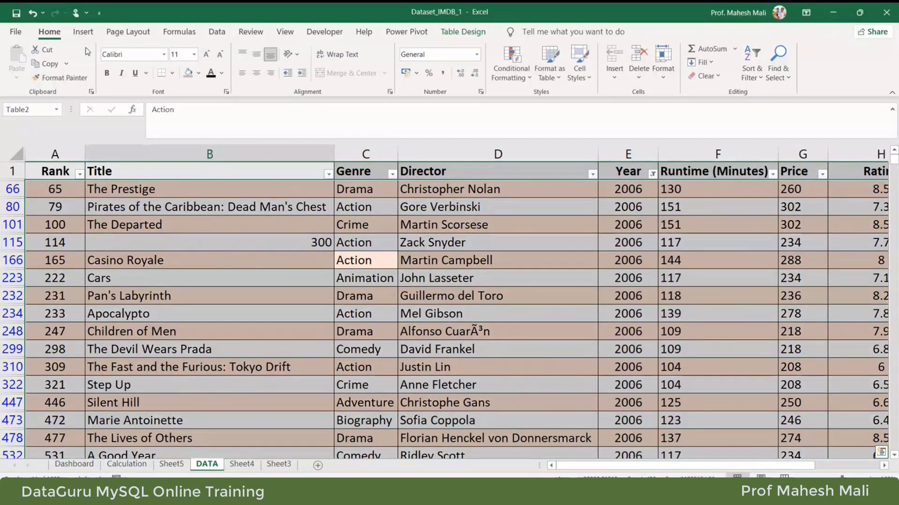
pyautogui.click(195, 207)
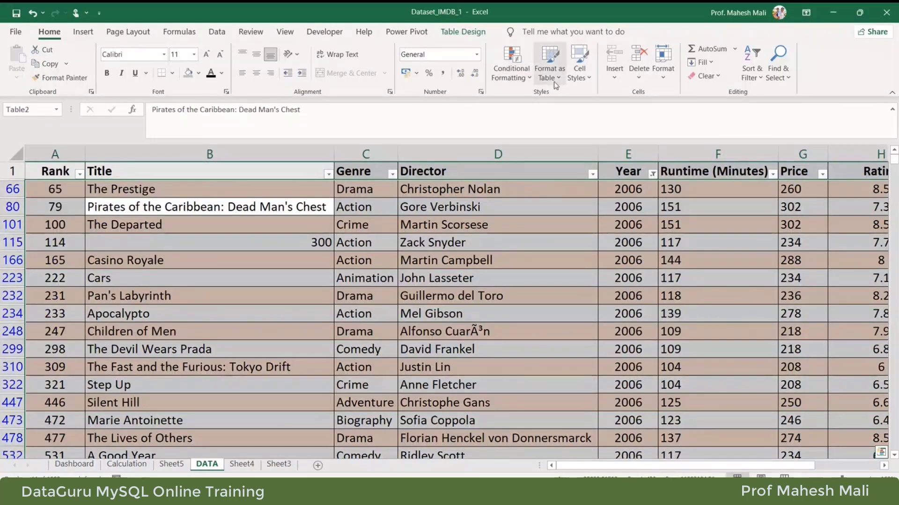
pyautogui.click(520, 79)
pyautogui.click(520, 80)
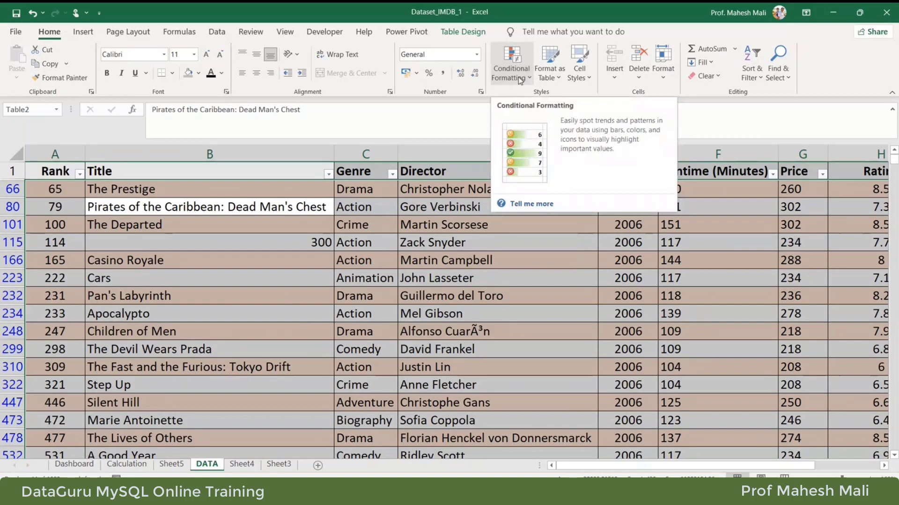
pyautogui.click(459, 33)
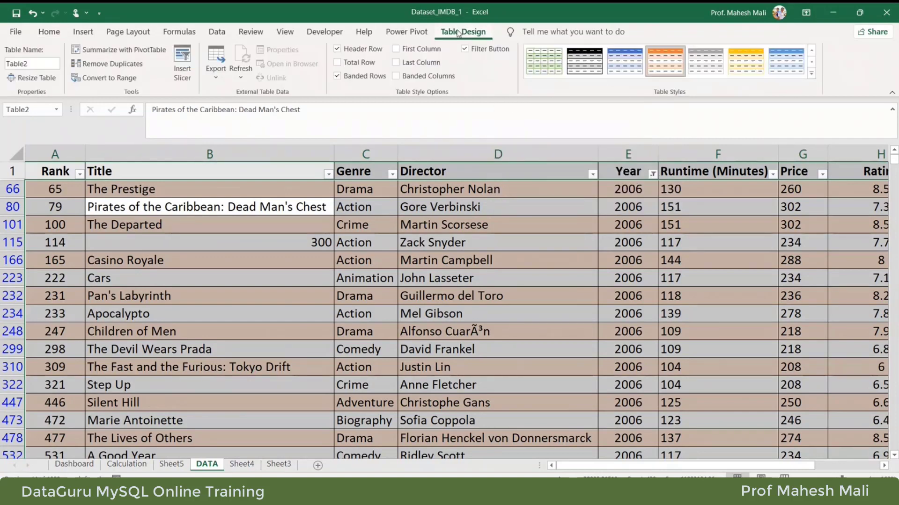